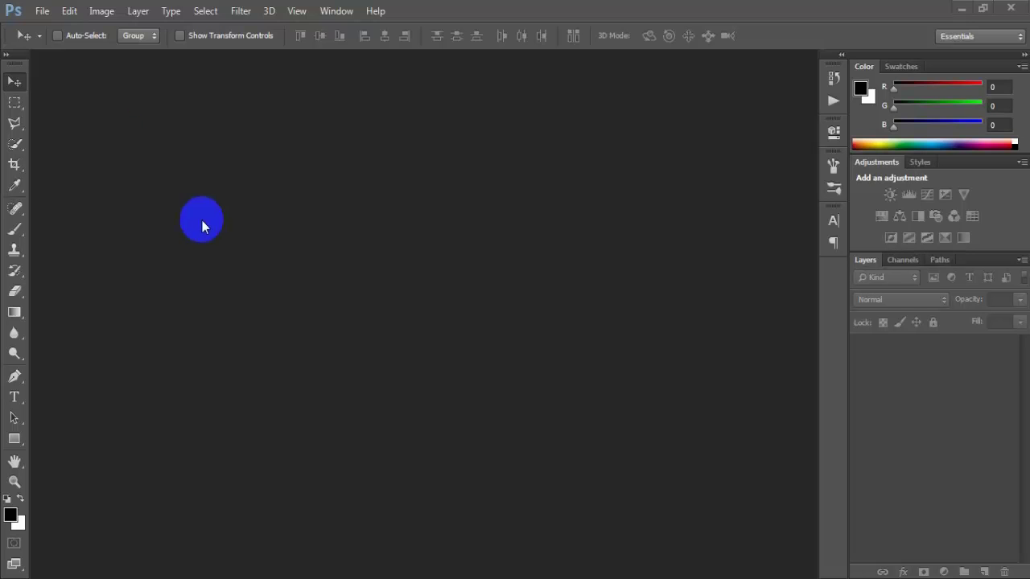
Open cracked_egg_stock_png, showing two transparent eggshell halves on Layer 0
left_click(41, 10)
left_click(107, 45)
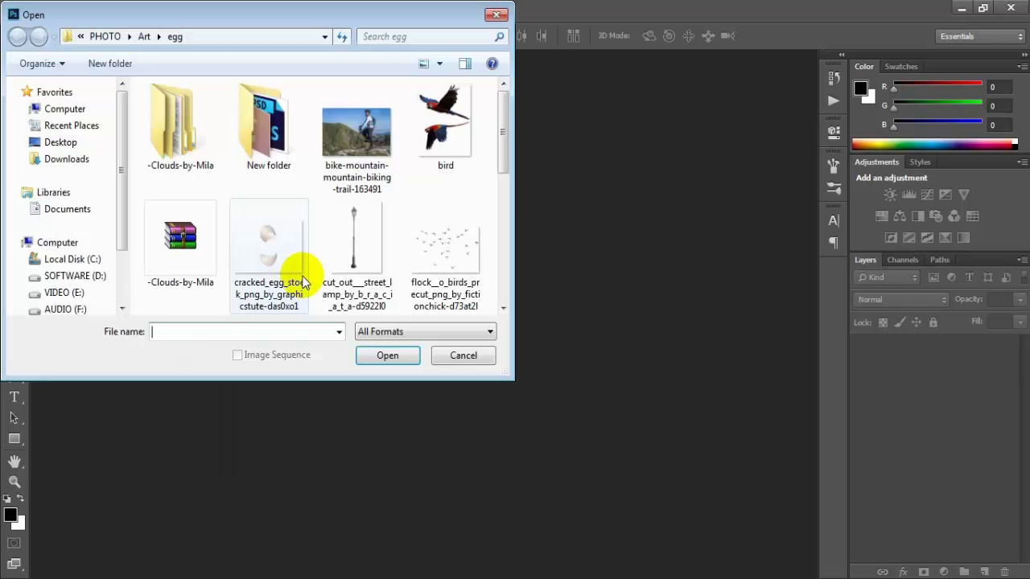
left_click(269, 249)
left_click(394, 358)
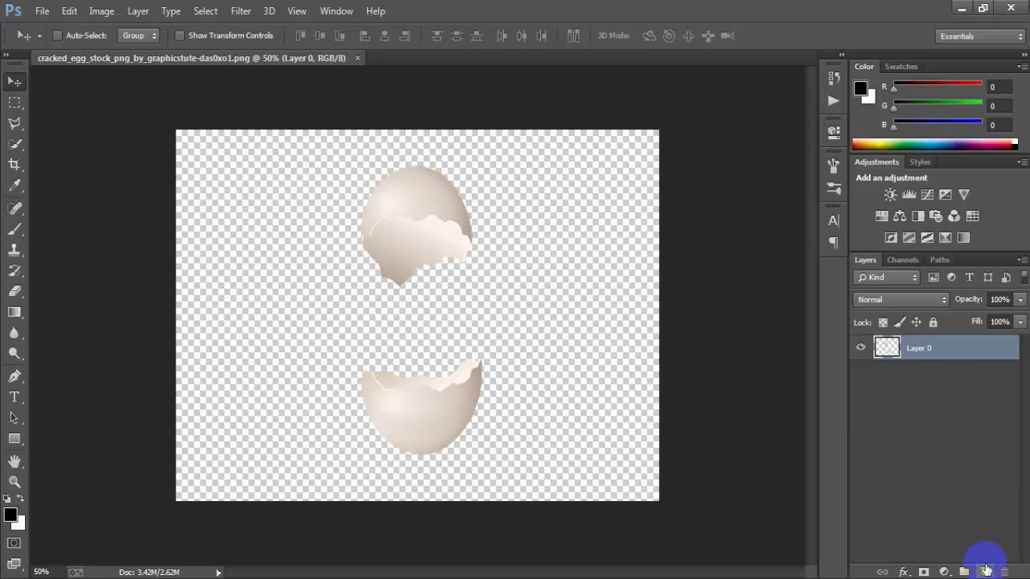
Add Layer 1 beneath the eggshells and fill it with dusty pink #b59191
left_click(983, 571)
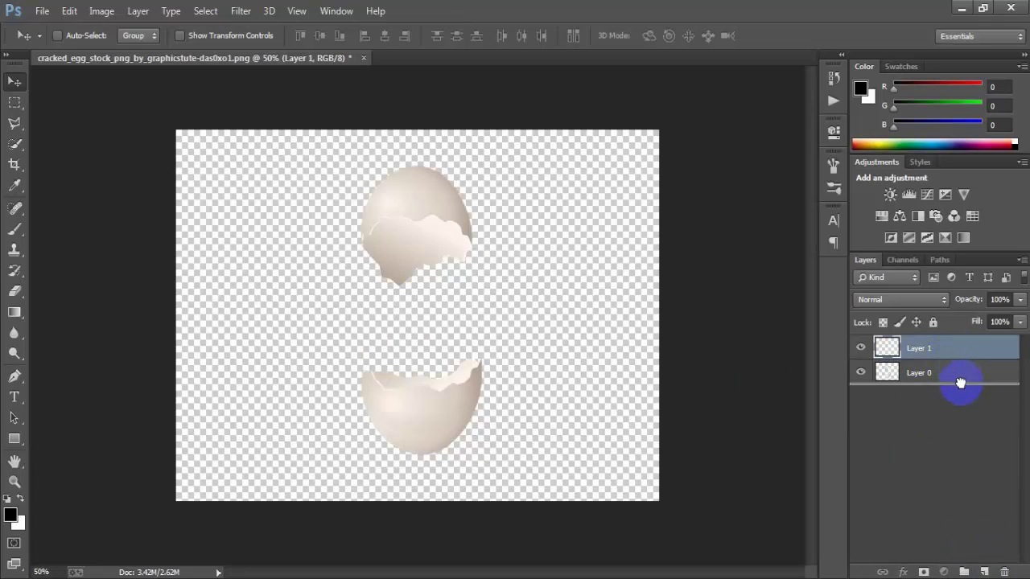
left_click_drag(957, 352, 958, 380)
left_click(11, 320)
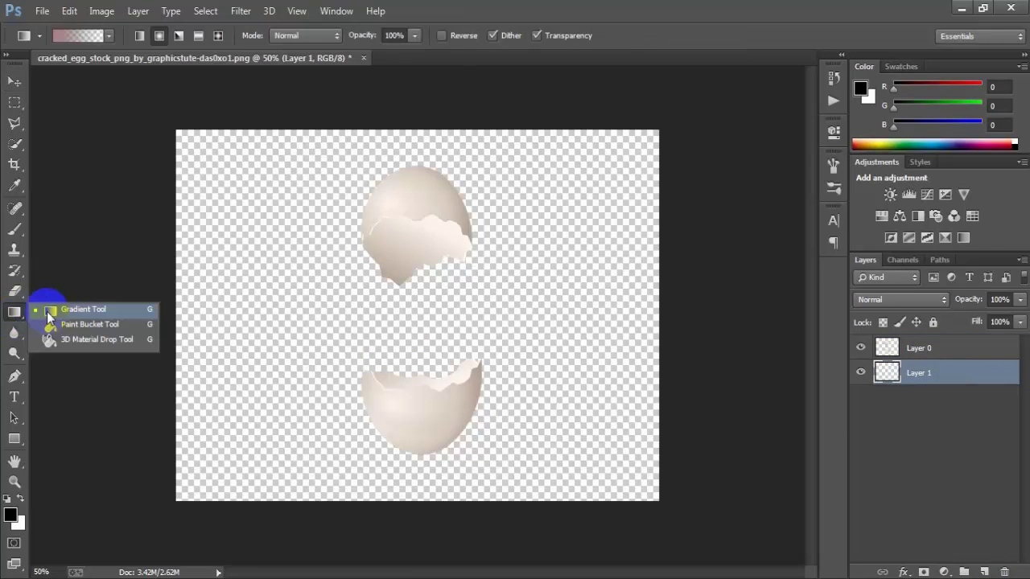
left_click(131, 326)
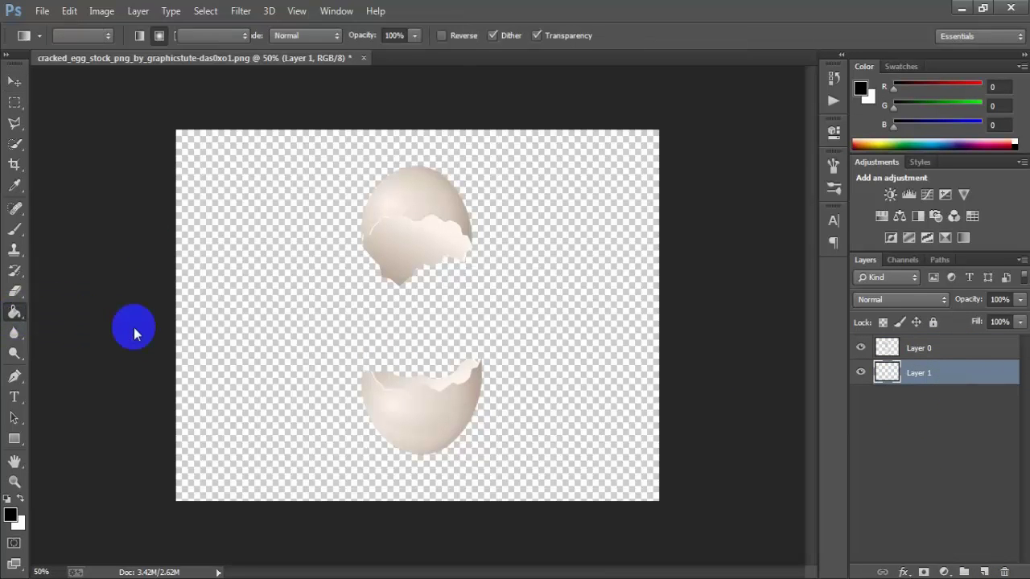
left_click(10, 515)
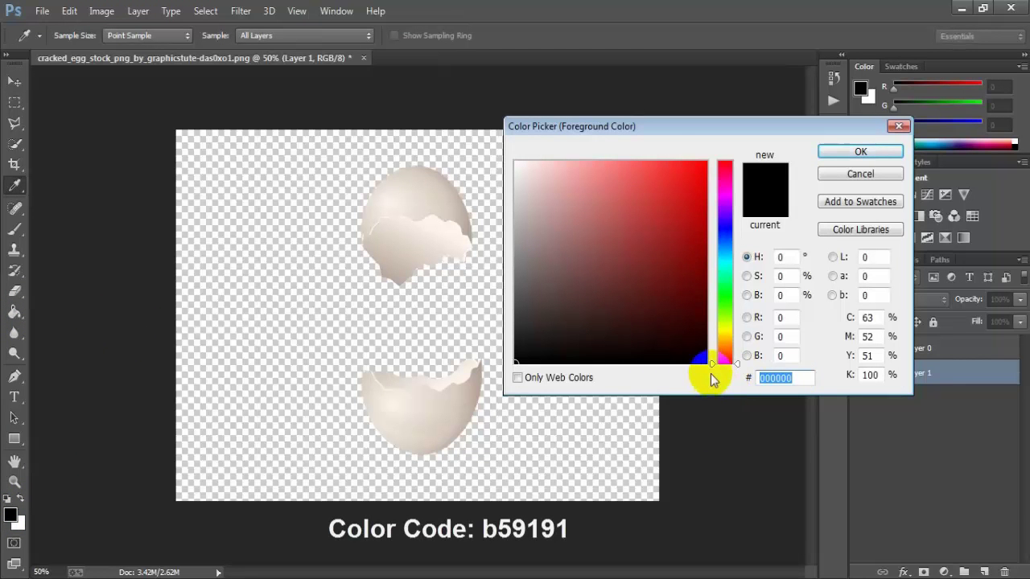
type("b59")
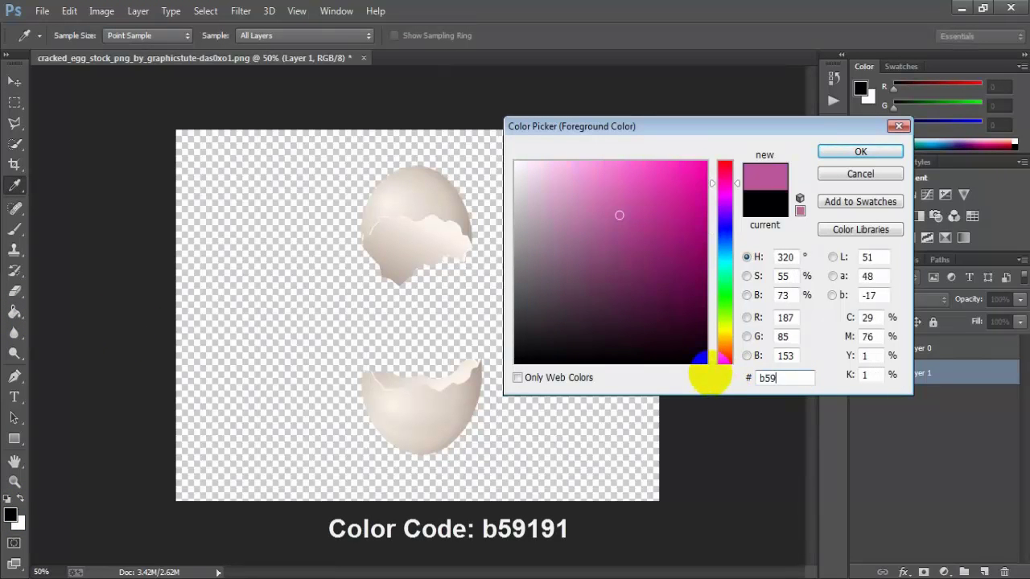
type("191")
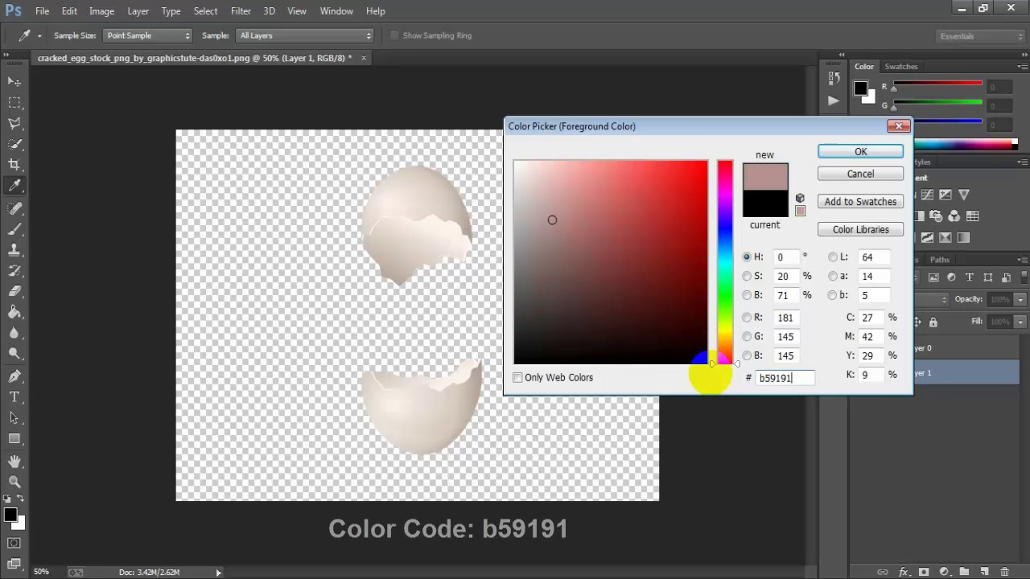
left_click(832, 151)
key("g")
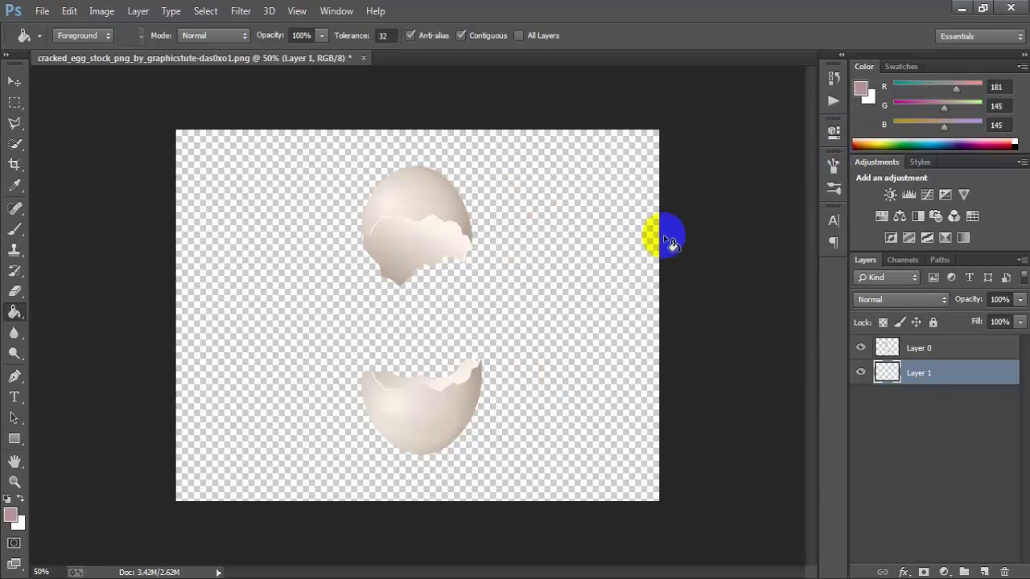
left_click(291, 302)
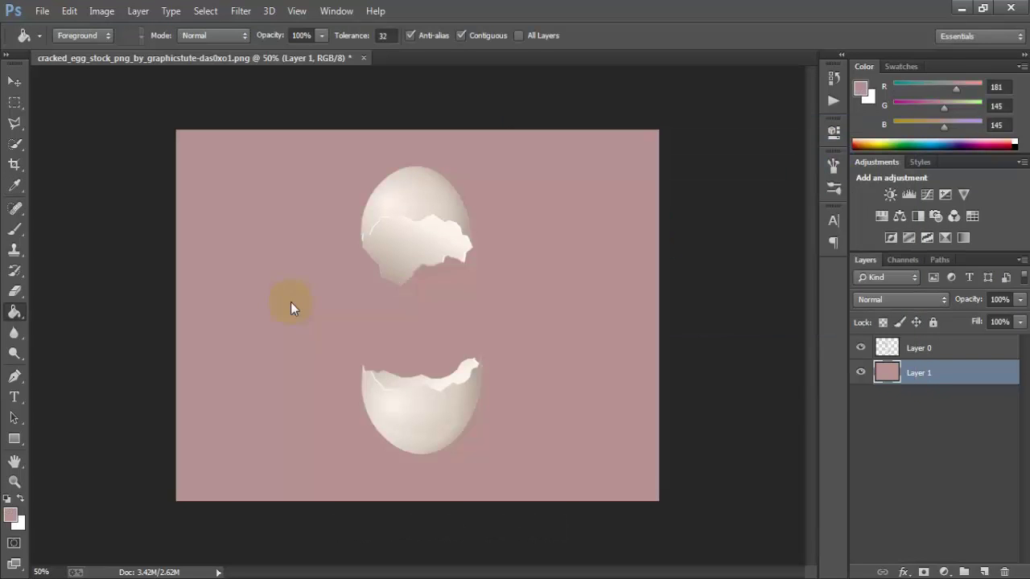
Select the eggshell Layer 0 with the Move tool, briefly checking its visibility
left_click(14, 81)
left_click(953, 349)
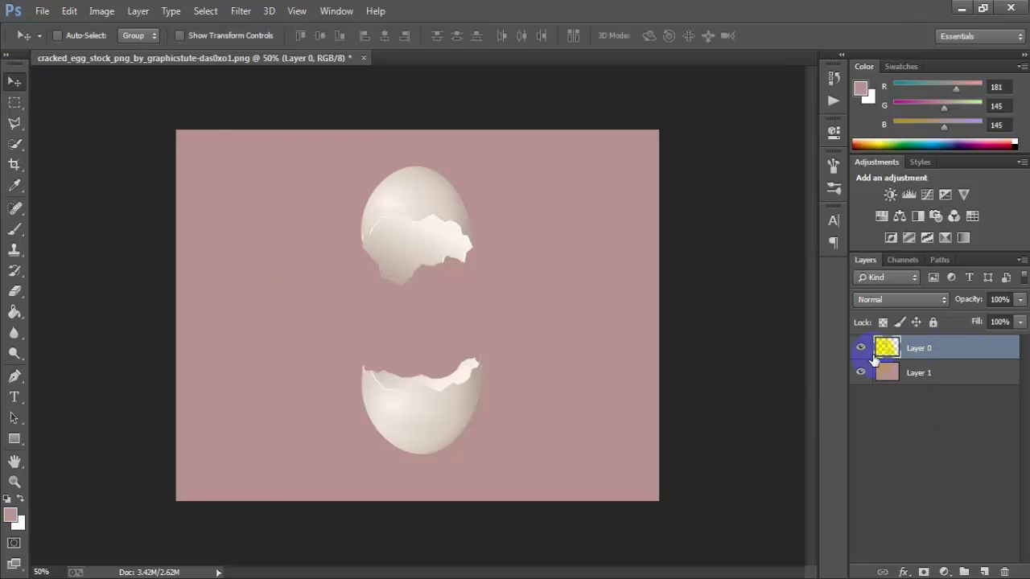
left_click(860, 348)
left_click(859, 347)
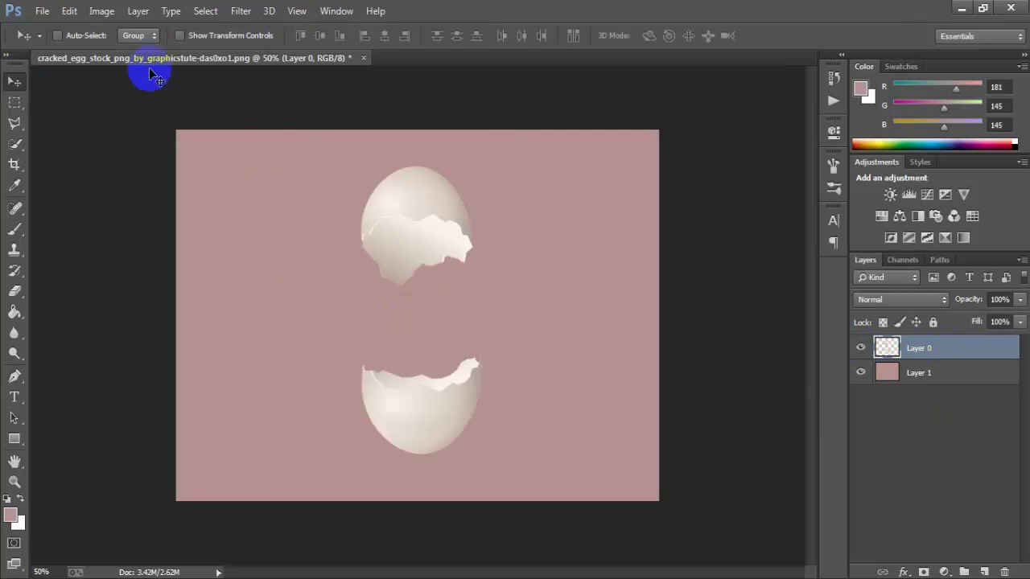
Place grain_grass_field_green as a linked layer, shift it lower, and reduce opacity to 53%
left_click(42, 10)
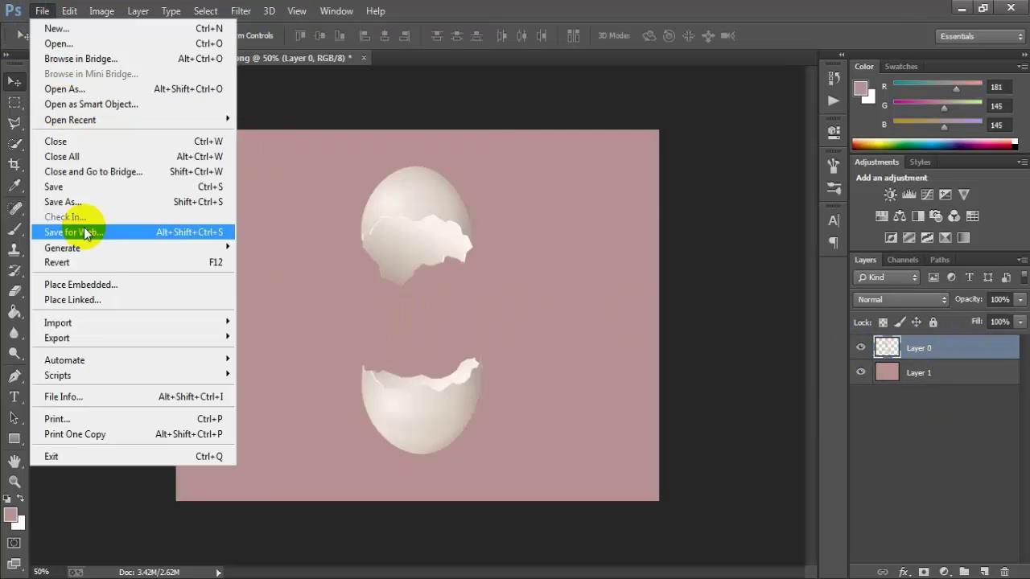
left_click(170, 303)
scroll(503, 197, "down", 2)
scroll(503, 197, "down", 1)
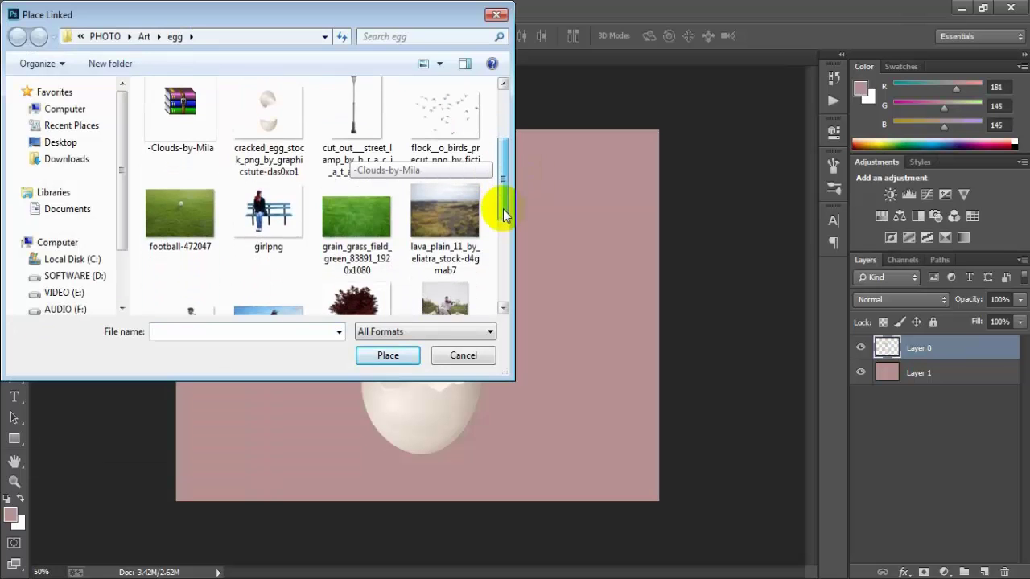
left_click(377, 238)
left_click(392, 355)
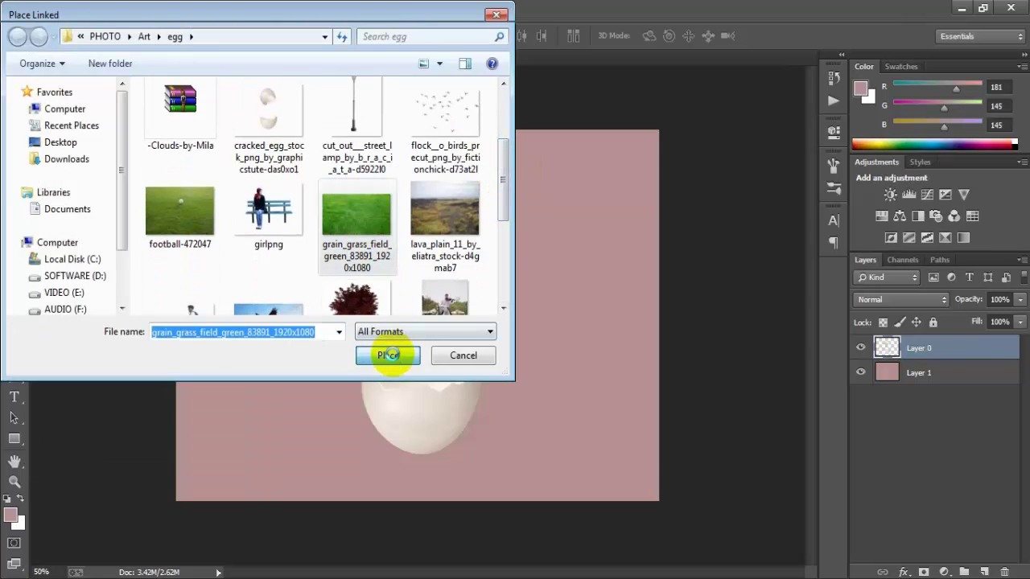
left_click_drag(391, 357, 442, 410)
mouse_move(1019, 299)
left_mouse_down()
mouse_move(1012, 326)
mouse_move(981, 322)
left_mouse_up()
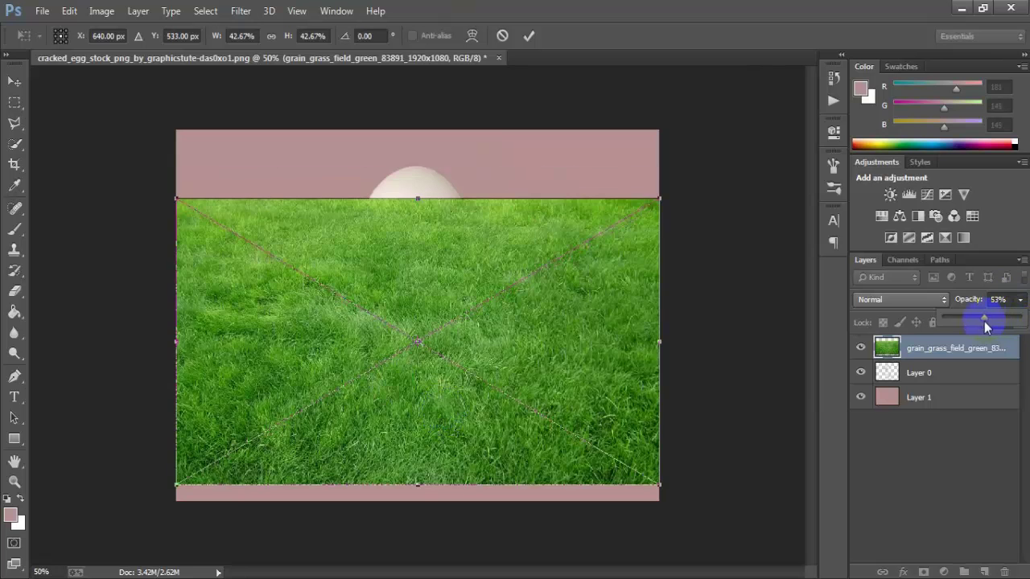
Scale the grass to about 19% over the lower shell, set 25% opacity, and commit
key("ctrl+plus")
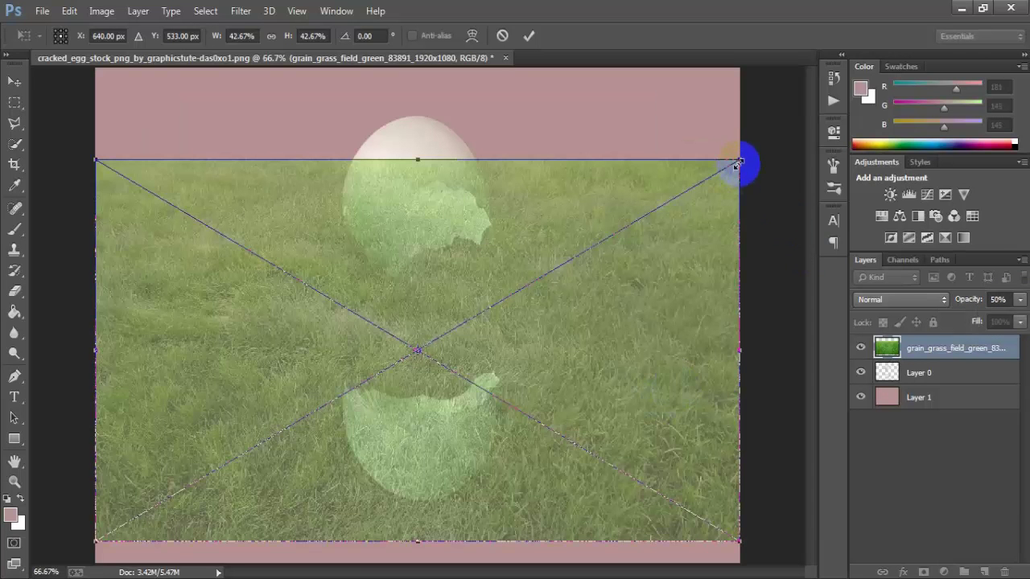
left_click_drag(737, 164, 588, 322)
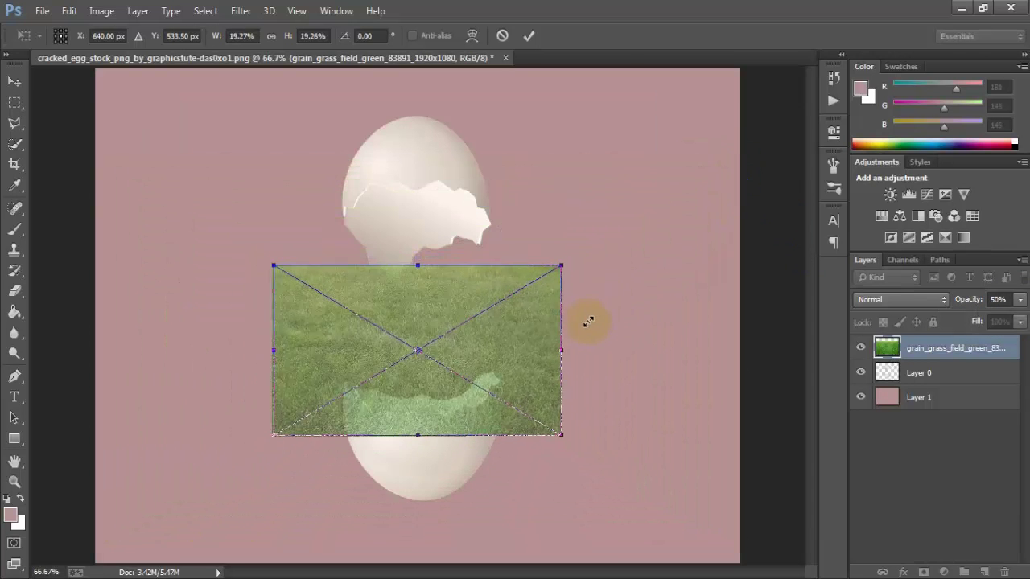
left_click_drag(456, 386, 453, 407)
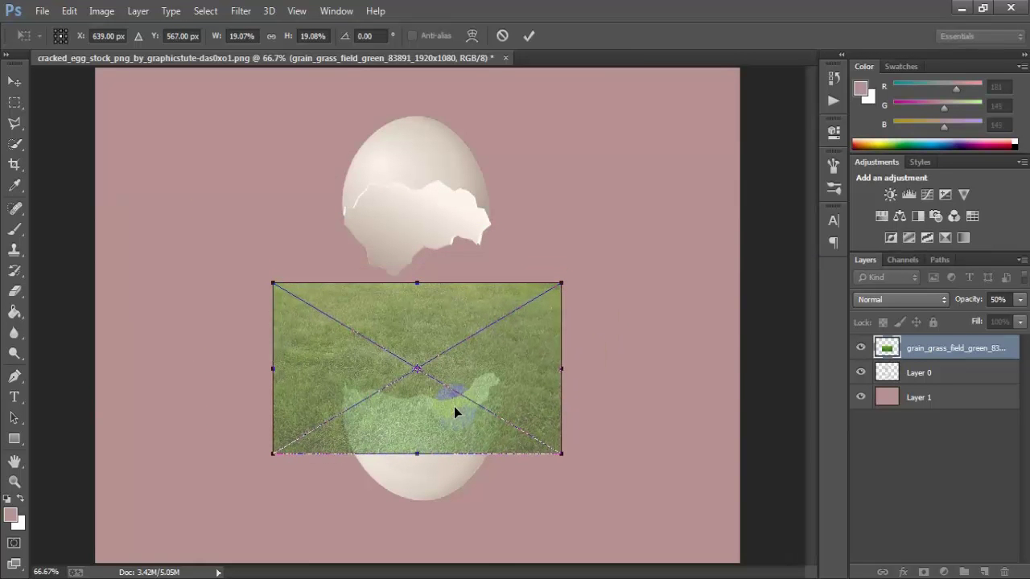
key("ctrl+plus")
scroll(454, 413, "down", 2)
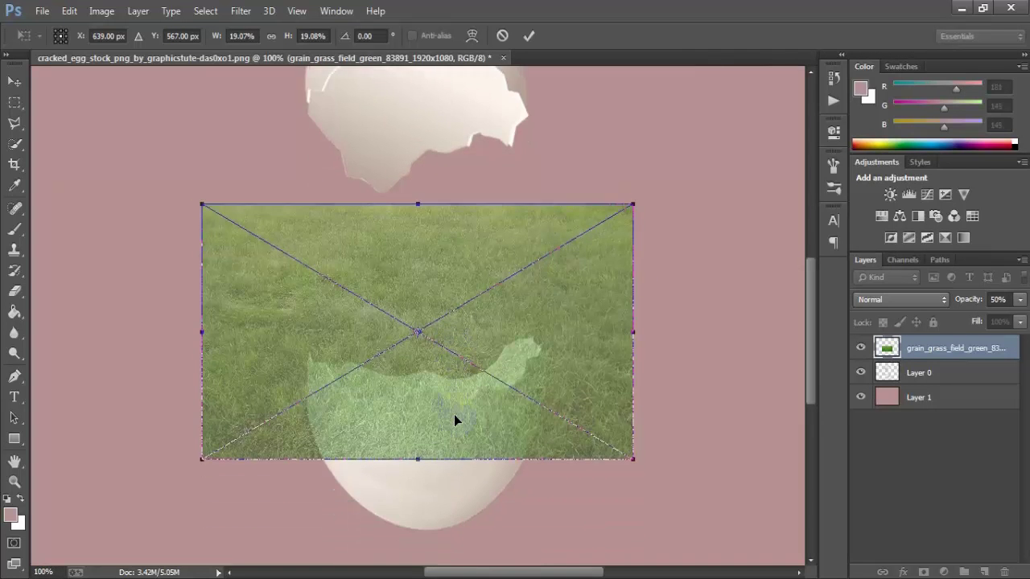
left_click(1019, 300)
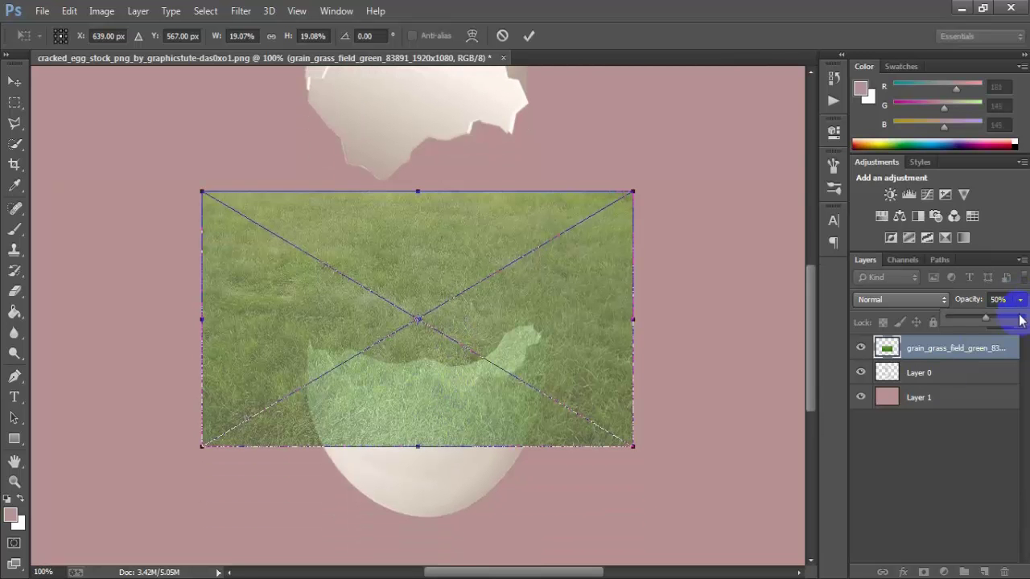
left_click_drag(983, 321, 971, 321)
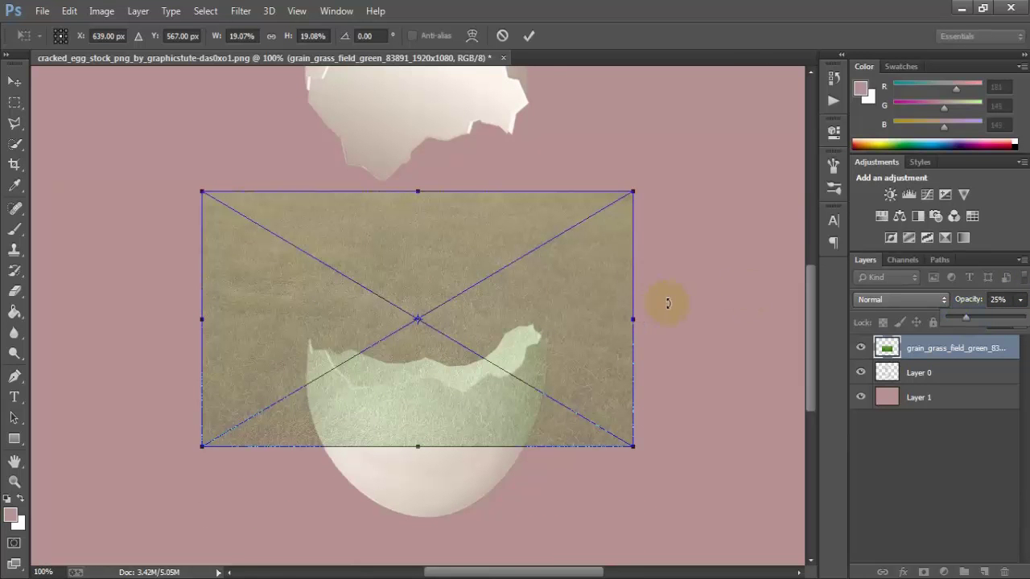
left_click(528, 36)
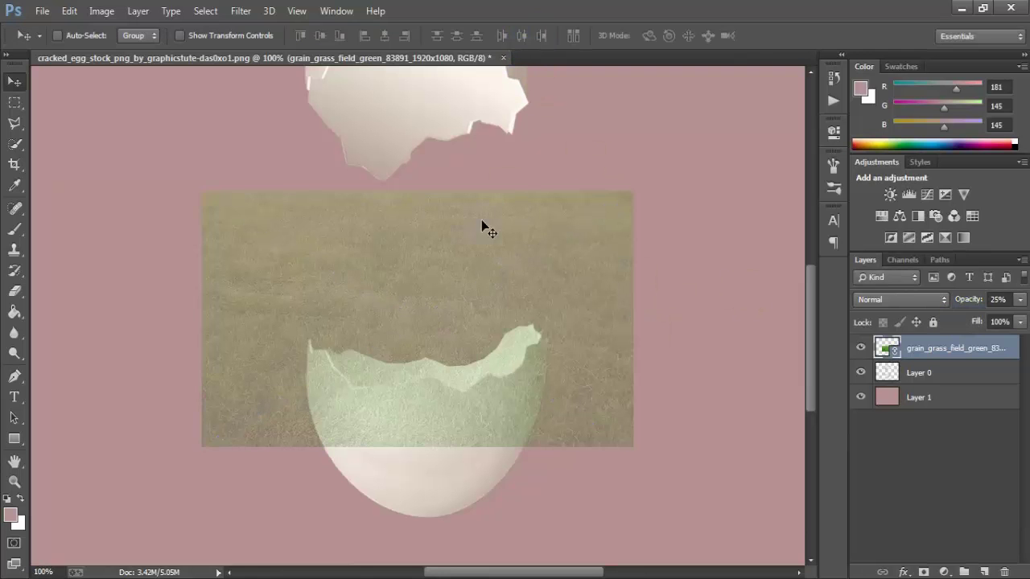
left_click(956, 351)
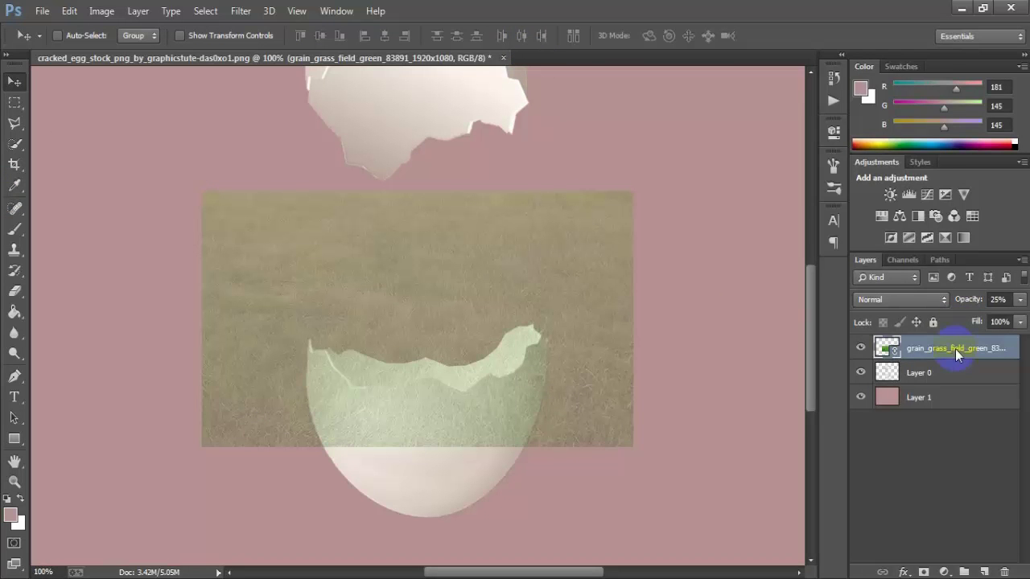
Rasterize the grass layer and add a white layer mask
right_click(955, 351)
left_click(684, 298)
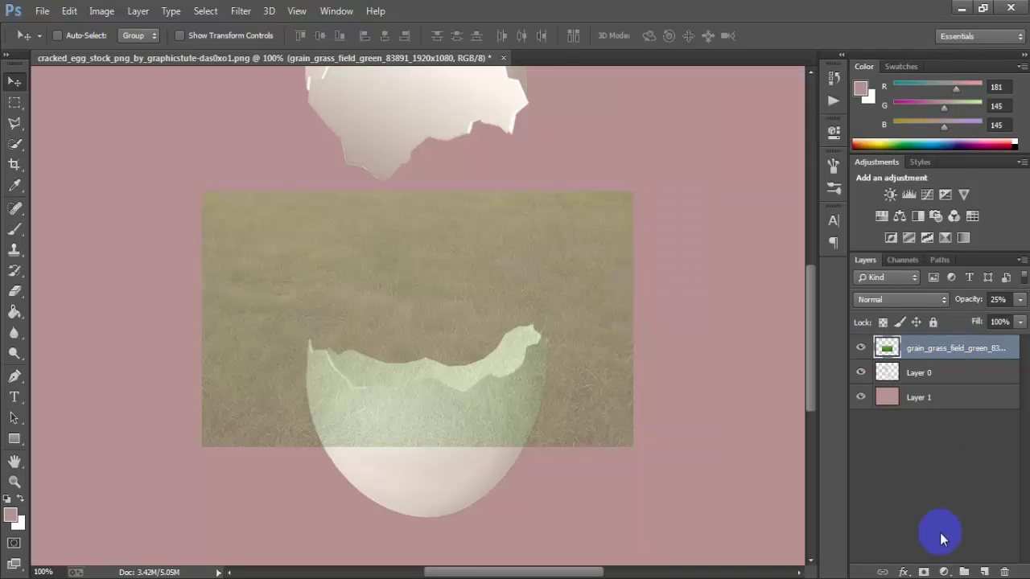
left_click(923, 571)
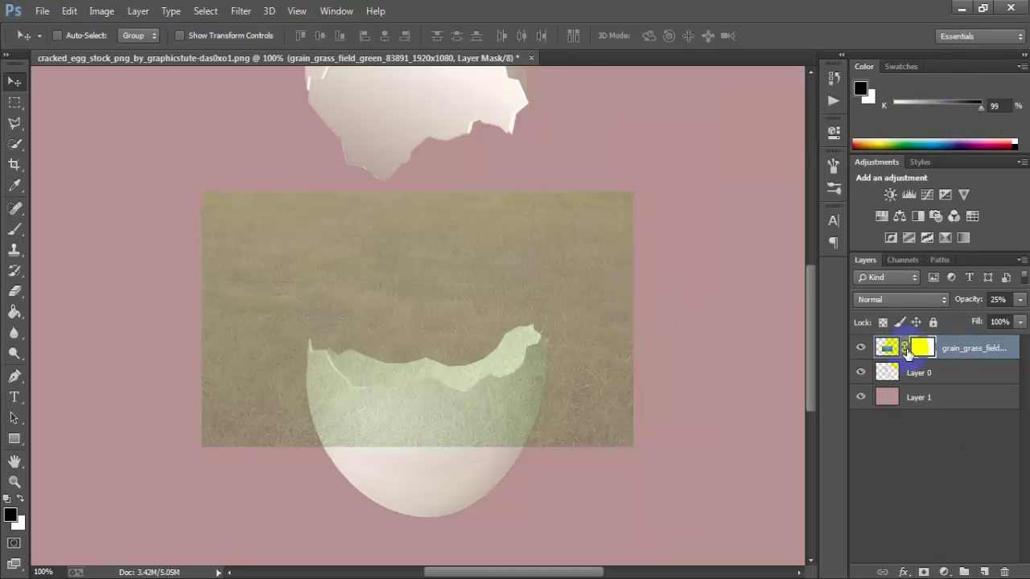
Select a soft round Brush sized 163 px
right_click(16, 231)
left_click(80, 202)
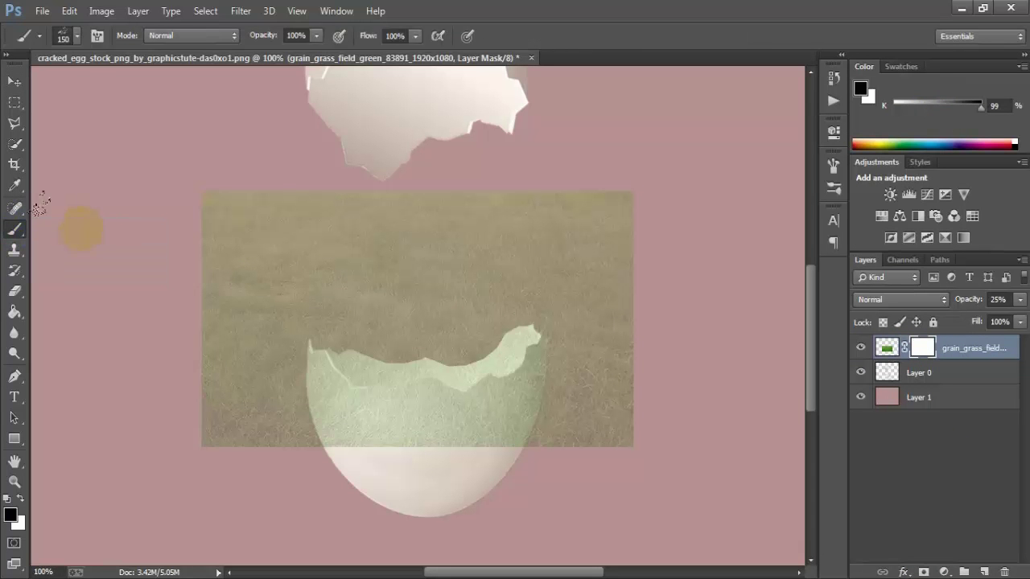
left_click(76, 35)
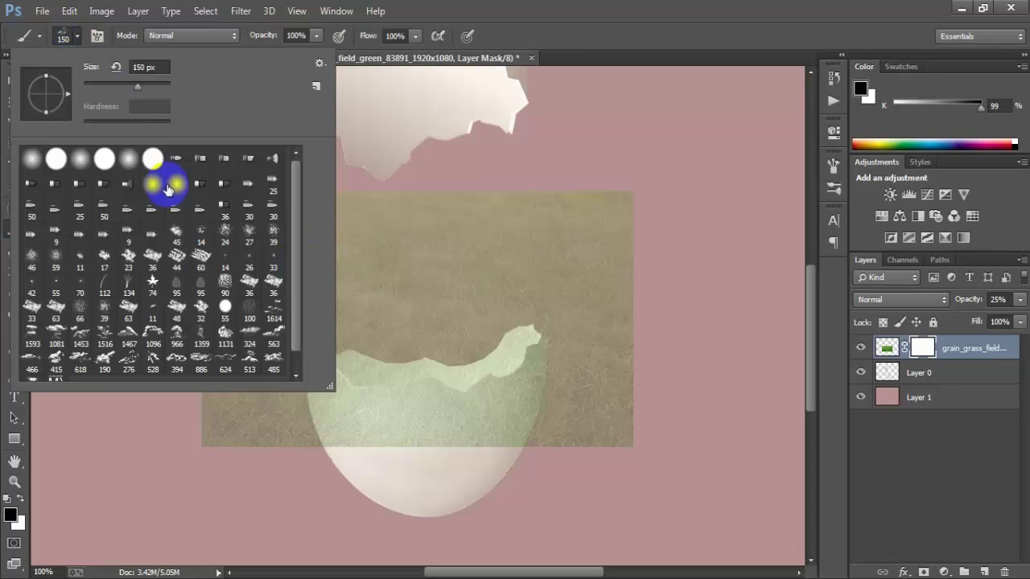
left_click(40, 160)
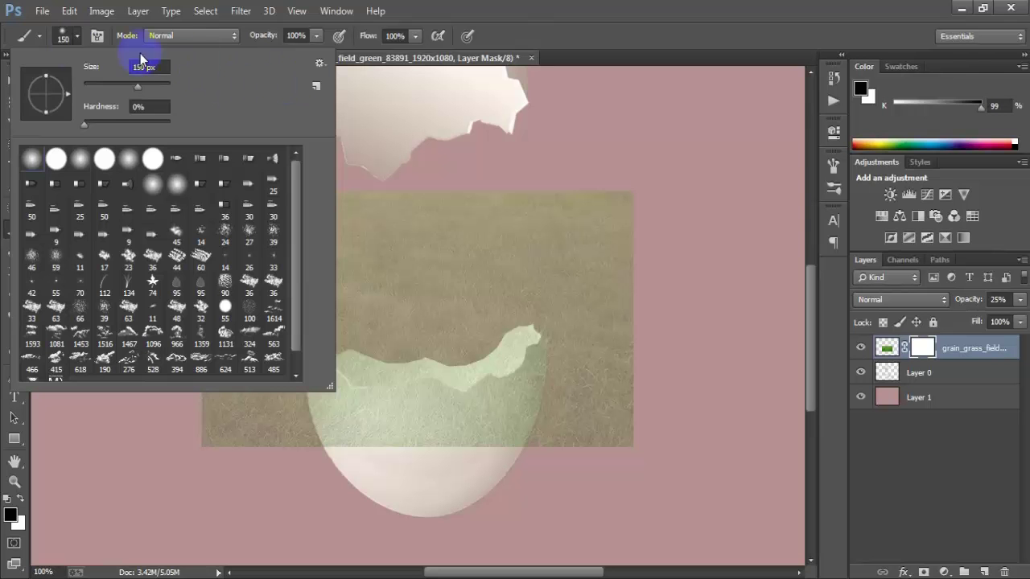
left_click_drag(137, 86, 142, 86)
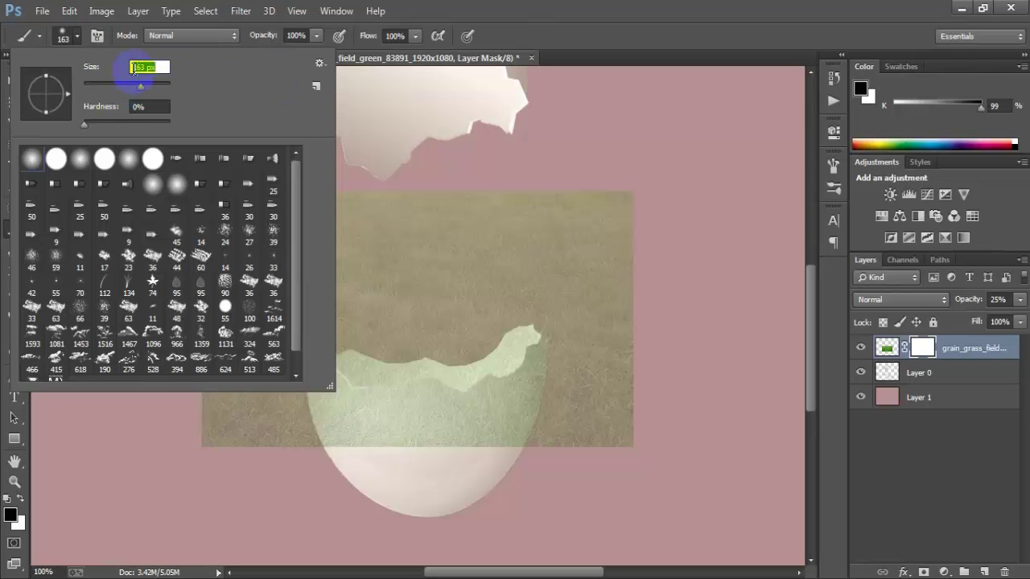
left_click(64, 35)
Paint the mask black over the lower egg and background, refining the rim at 200%
mouse_move(630, 199)
left_mouse_down()
mouse_move(201, 186)
mouse_move(611, 422)
left_mouse_up()
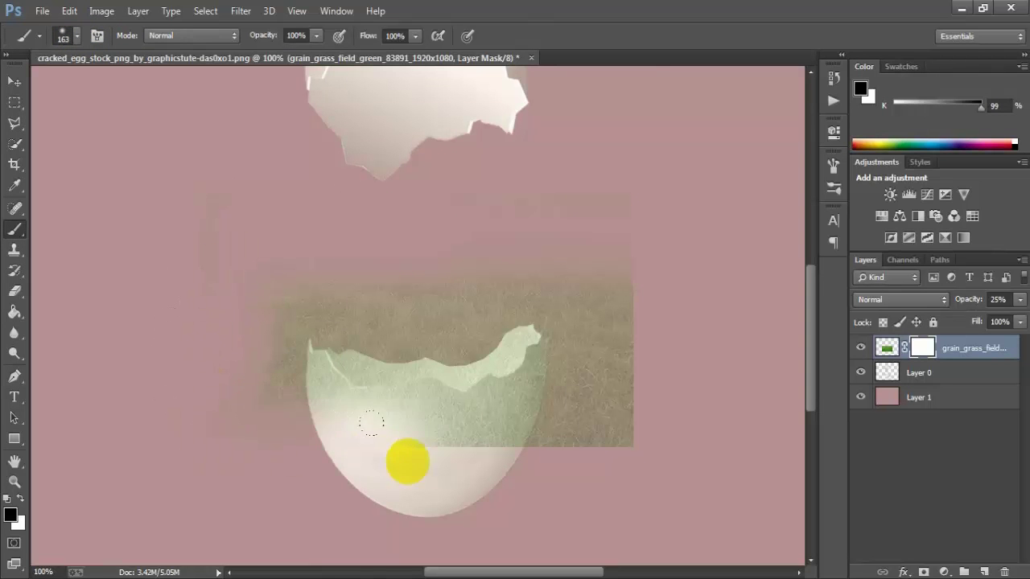
left_click_drag(404, 431, 487, 443)
left_click_drag(379, 467, 432, 478)
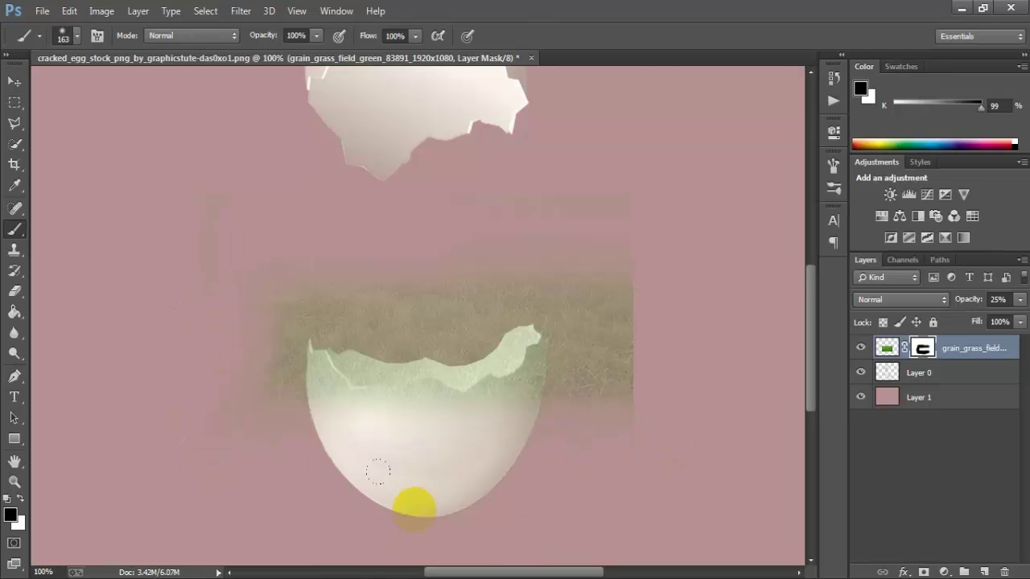
left_click_drag(595, 252, 577, 441)
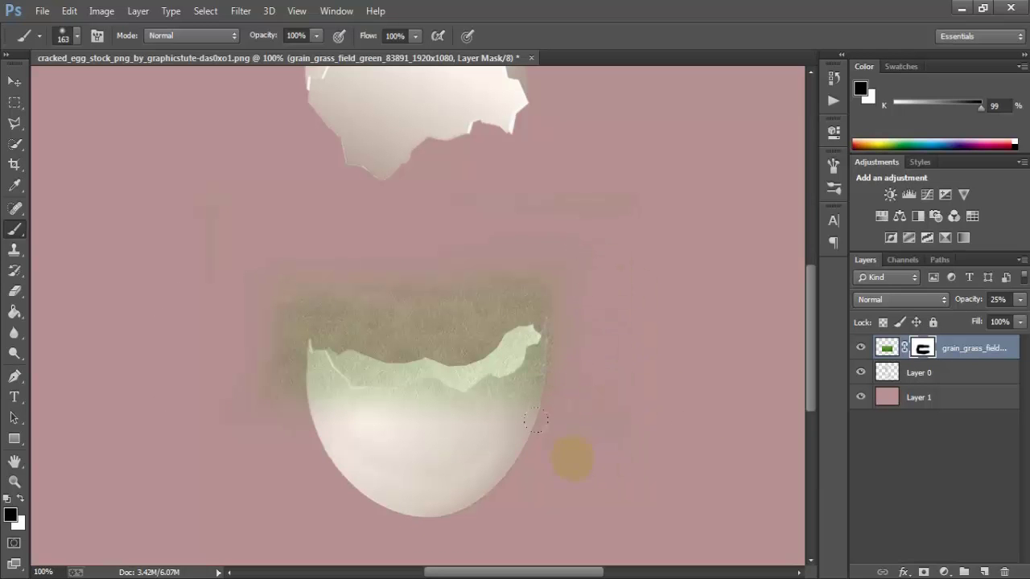
left_click_drag(516, 366, 218, 310)
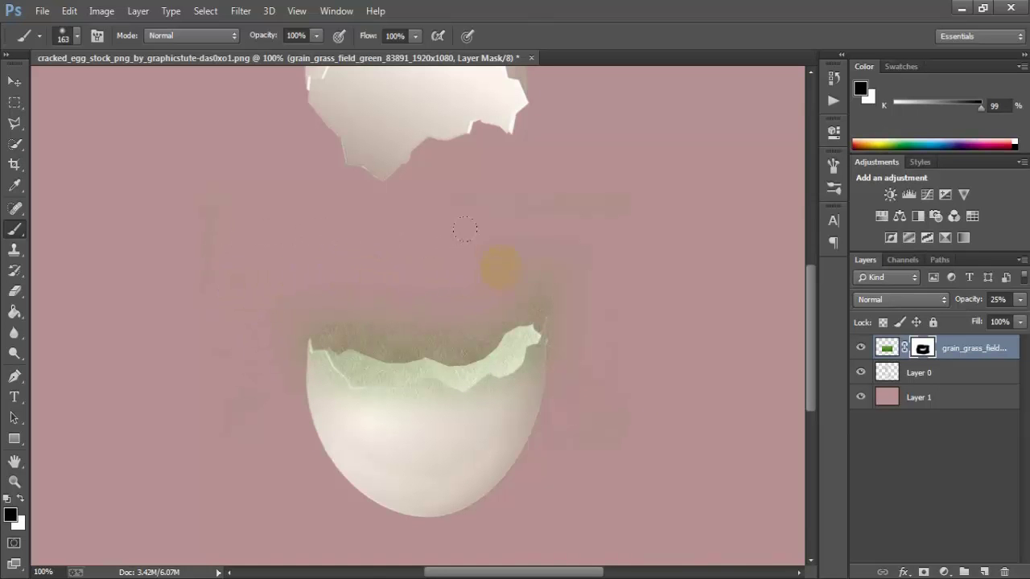
key("ctrl+plus")
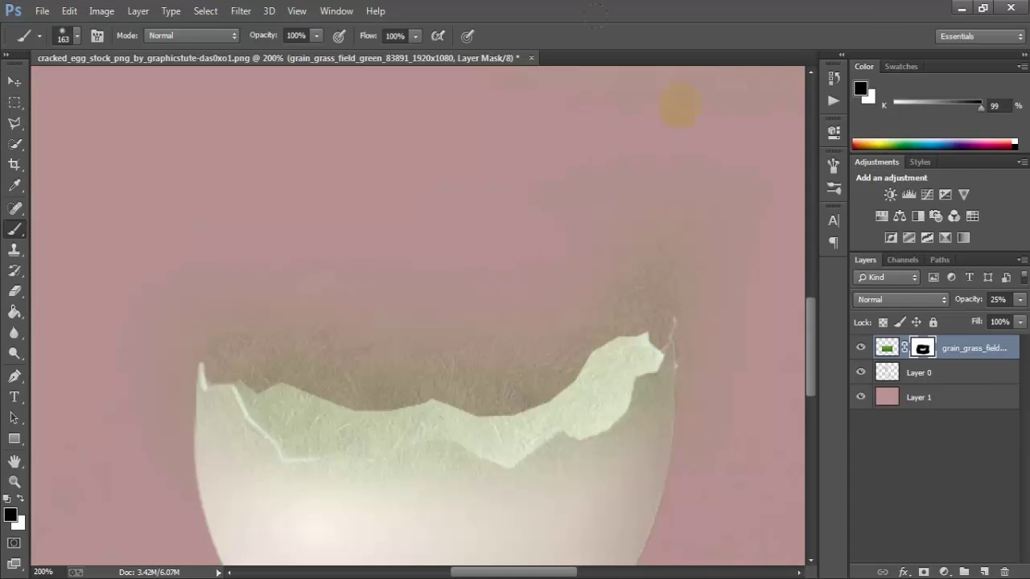
scroll(680, 105, "down", 2)
scroll(661, 156, "down", 1)
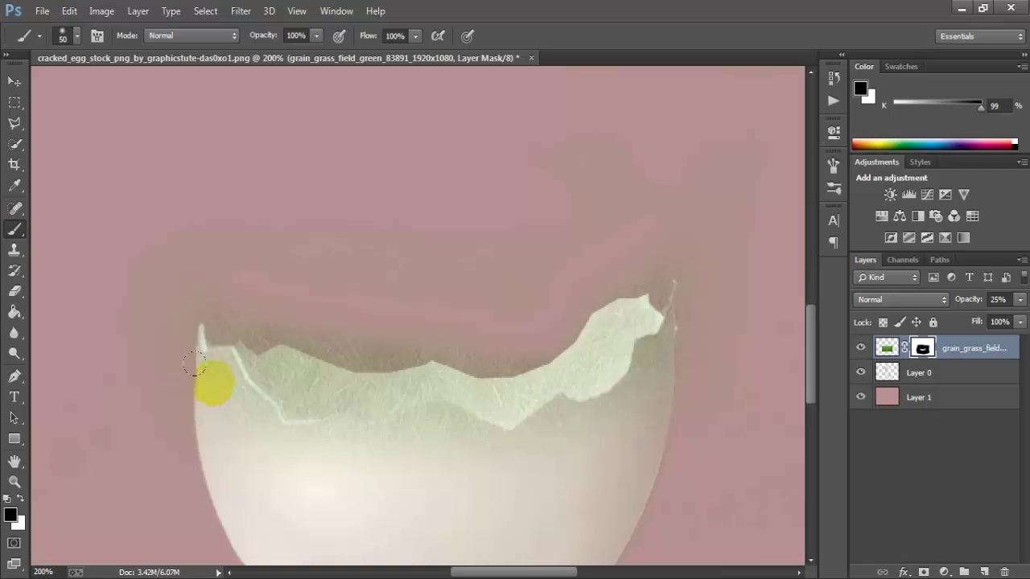
mouse_move(195, 361)
left_mouse_down()
mouse_move(227, 429)
mouse_move(376, 439)
mouse_move(414, 420)
mouse_move(494, 453)
mouse_move(538, 430)
mouse_move(545, 414)
mouse_move(562, 417)
mouse_move(613, 394)
left_mouse_up()
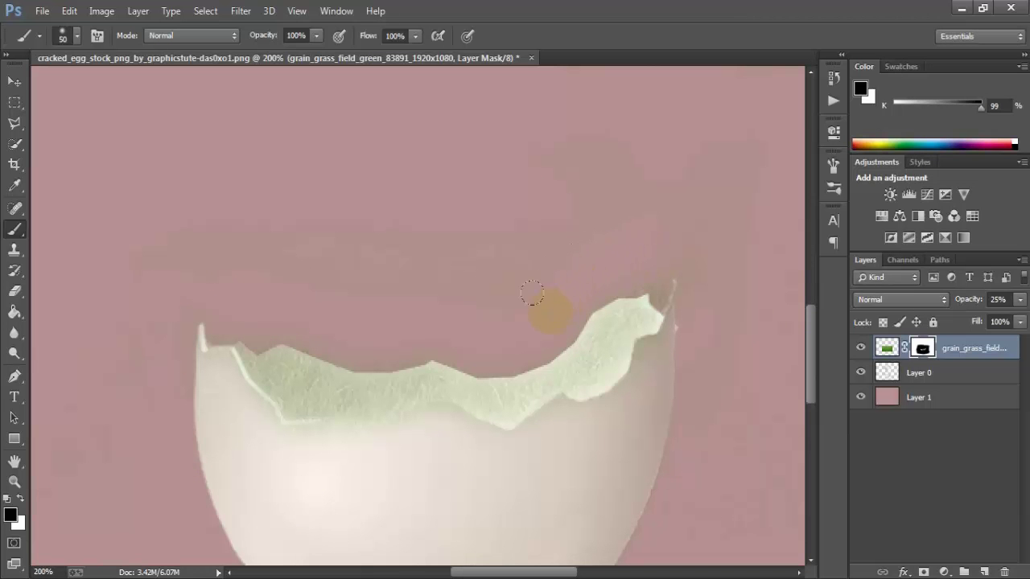
Raise grass opacity to 100% and mask out stray grass near the shell's right tip
left_click(1019, 299)
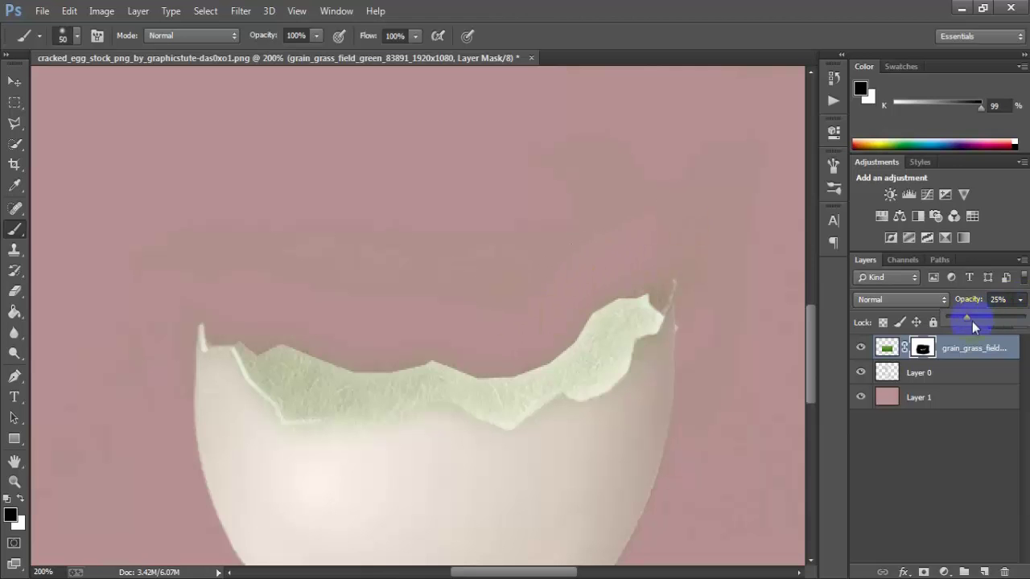
left_click_drag(996, 322, 1024, 321)
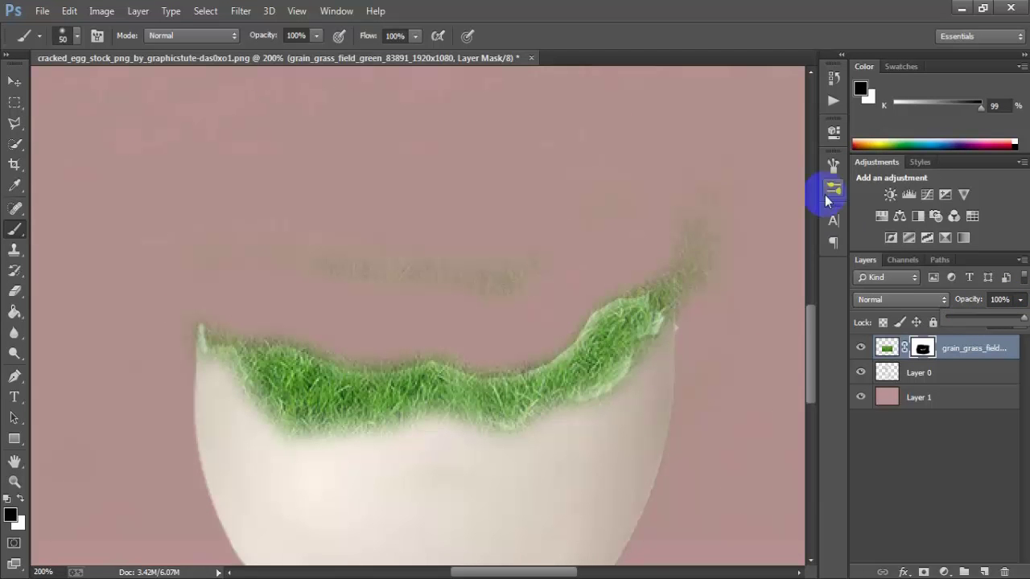
left_click_drag(680, 183, 687, 266)
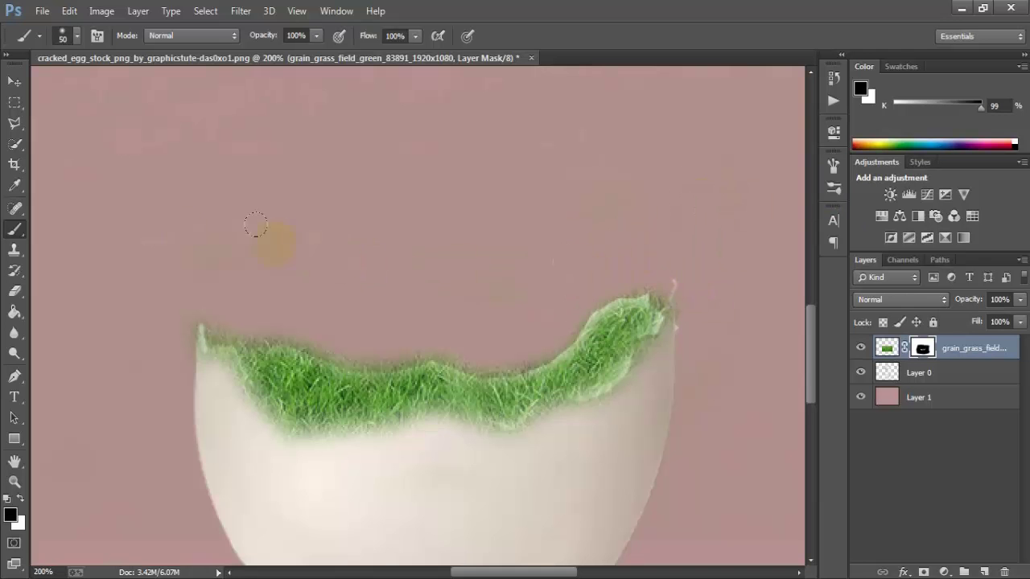
scroll(151, 310, "down", 2)
scroll(161, 346, "down", 2)
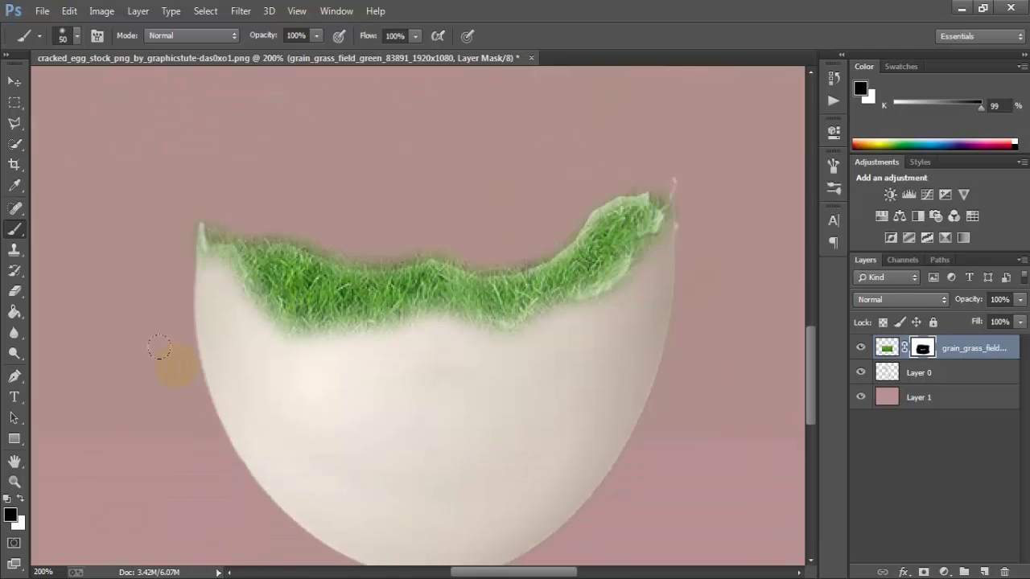
mouse_move(236, 347)
left_mouse_down()
mouse_move(259, 338)
mouse_move(321, 346)
mouse_move(382, 330)
mouse_move(561, 337)
mouse_move(607, 304)
mouse_move(556, 316)
mouse_move(651, 336)
left_mouse_up()
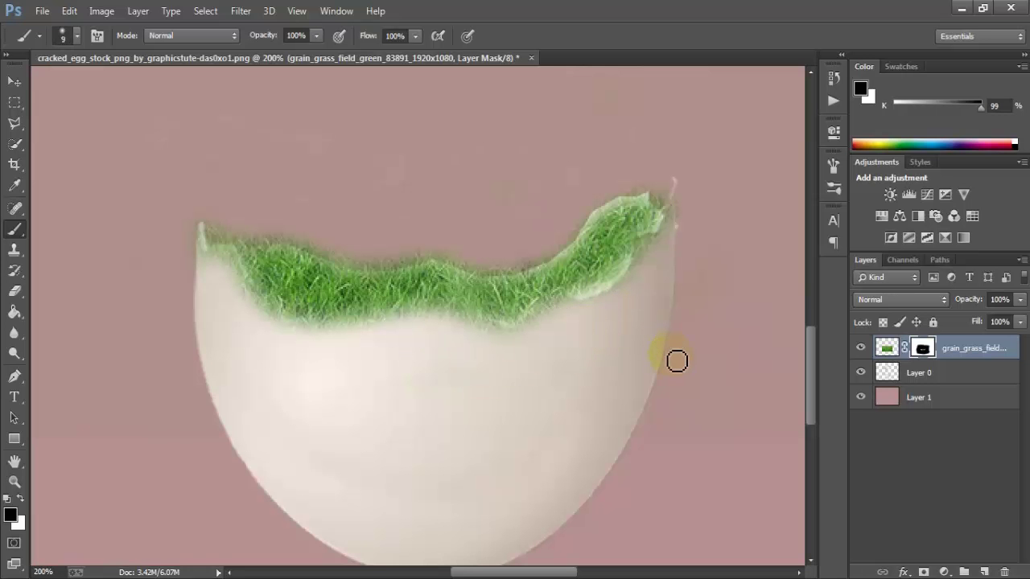
mouse_move(673, 230)
left_mouse_down()
mouse_move(655, 262)
mouse_move(648, 246)
mouse_move(644, 269)
mouse_move(680, 211)
mouse_move(660, 253)
mouse_move(602, 304)
mouse_move(563, 299)
mouse_move(518, 333)
mouse_move(416, 310)
mouse_move(444, 325)
mouse_move(415, 317)
mouse_move(321, 335)
mouse_move(262, 311)
mouse_move(235, 262)
mouse_move(212, 259)
mouse_move(205, 241)
mouse_move(206, 282)
left_mouse_up()
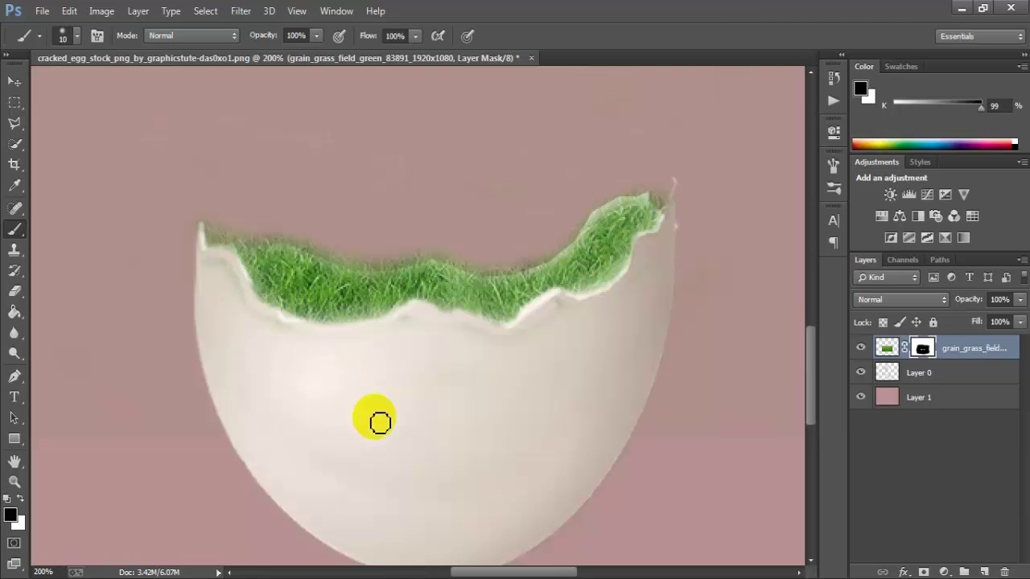
Trim the grass's top edge along the cracked rim, then zoom out to 66.7%
mouse_move(359, 400)
left_mouse_down()
mouse_move(284, 334)
mouse_move(216, 306)
mouse_move(162, 306)
left_mouse_up()
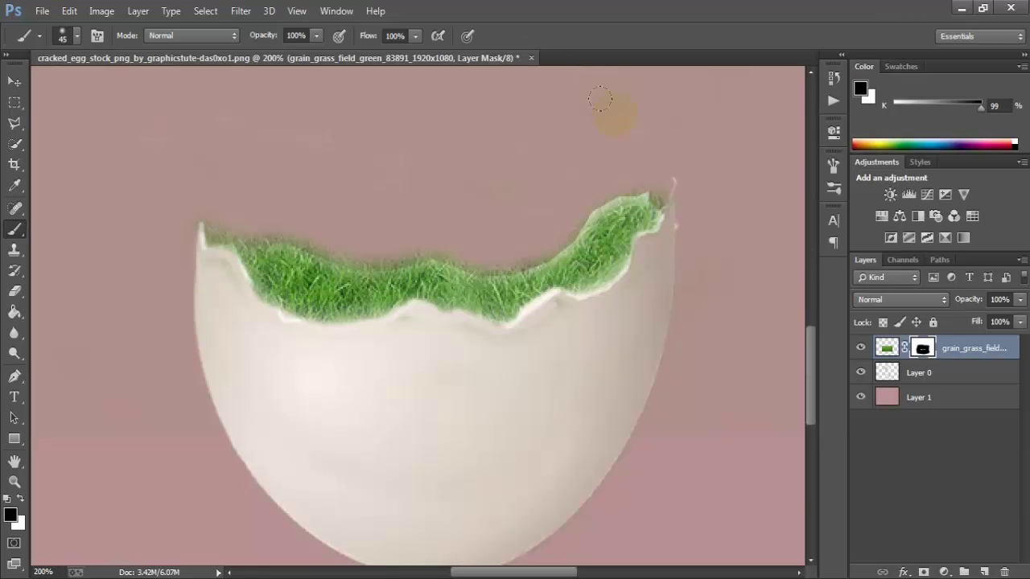
scroll(535, 141, "up", 2)
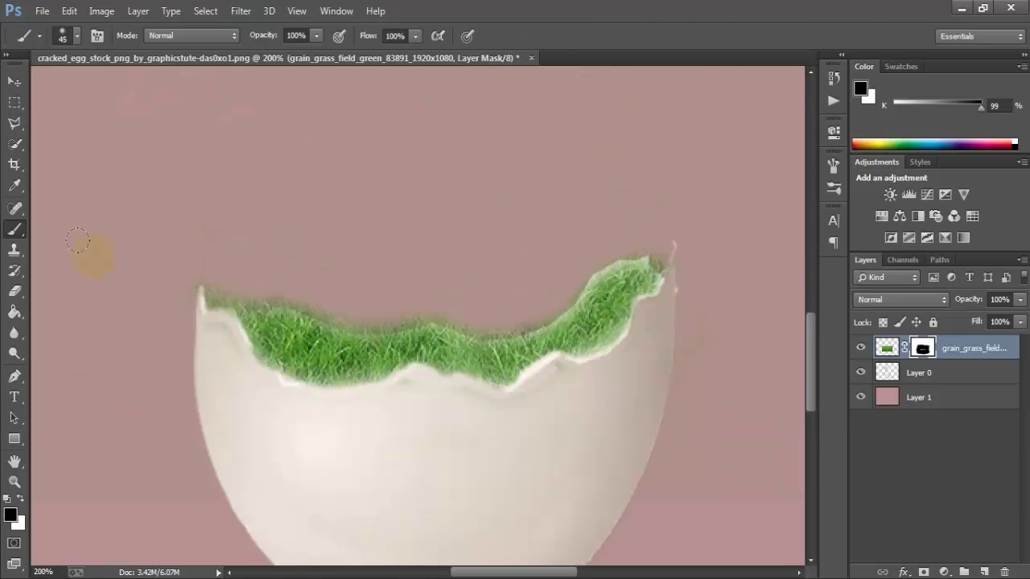
scroll(662, 459, "down", 2)
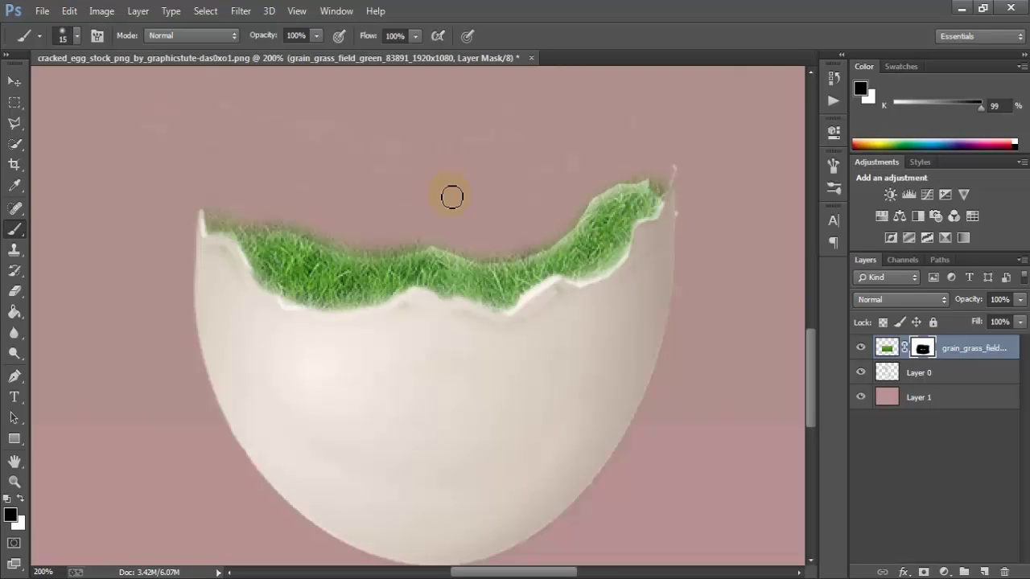
mouse_move(536, 238)
left_mouse_down()
mouse_move(472, 250)
mouse_move(315, 233)
mouse_move(210, 206)
mouse_move(226, 220)
mouse_move(214, 223)
mouse_move(267, 223)
mouse_move(238, 221)
mouse_move(227, 207)
left_mouse_up()
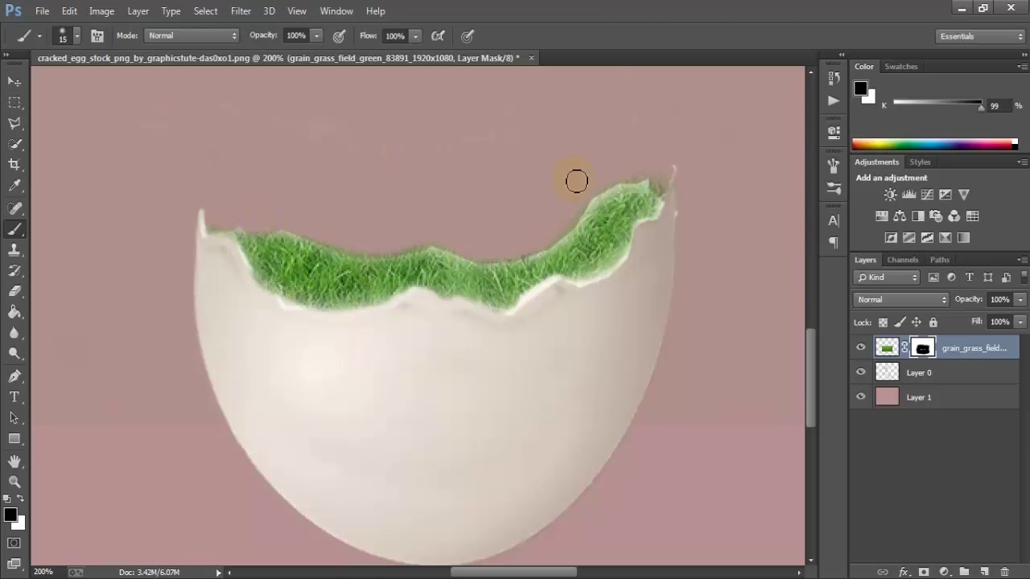
mouse_move(653, 175)
left_mouse_down()
mouse_move(614, 180)
mouse_move(578, 206)
left_mouse_up()
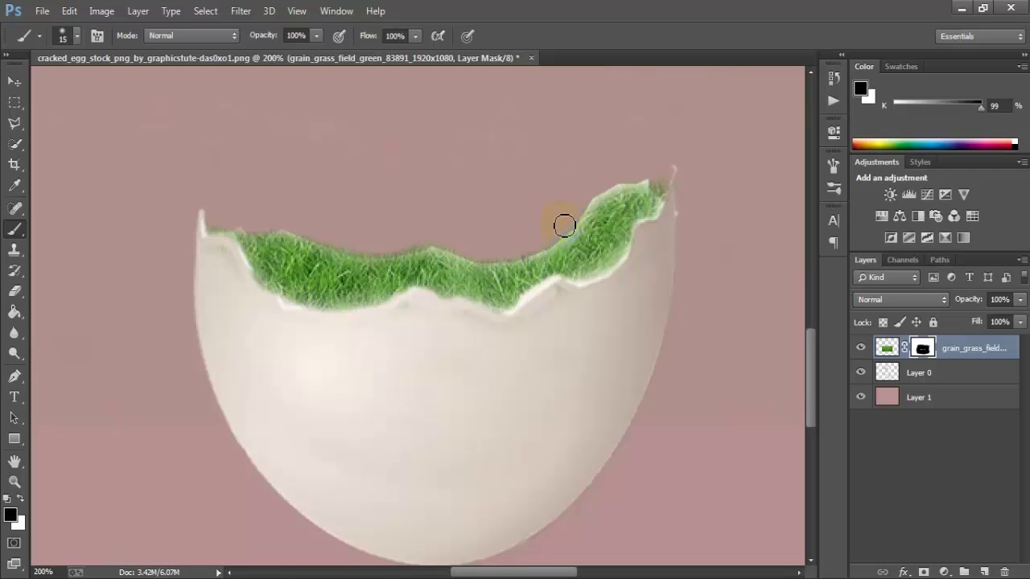
mouse_move(564, 226)
left_mouse_down()
mouse_move(526, 248)
mouse_move(477, 255)
left_mouse_up()
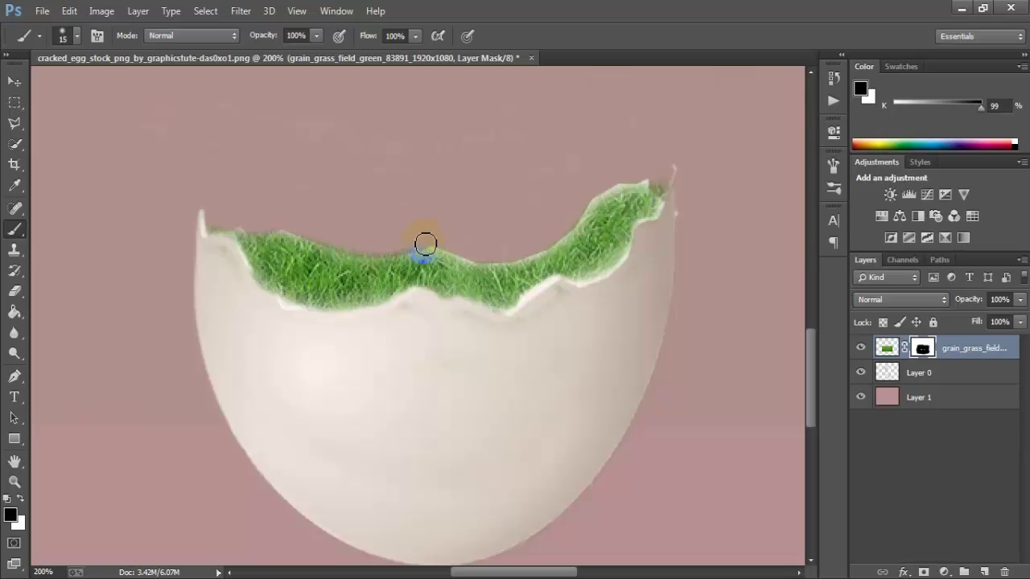
left_click_drag(411, 247, 322, 243)
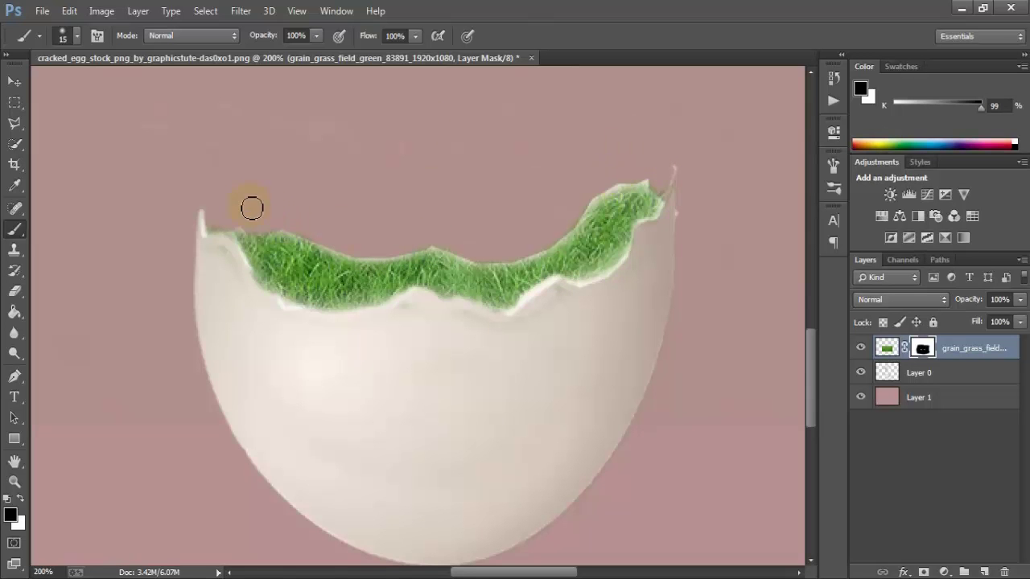
key("ctrl+minus")
key("ctrl+minus")
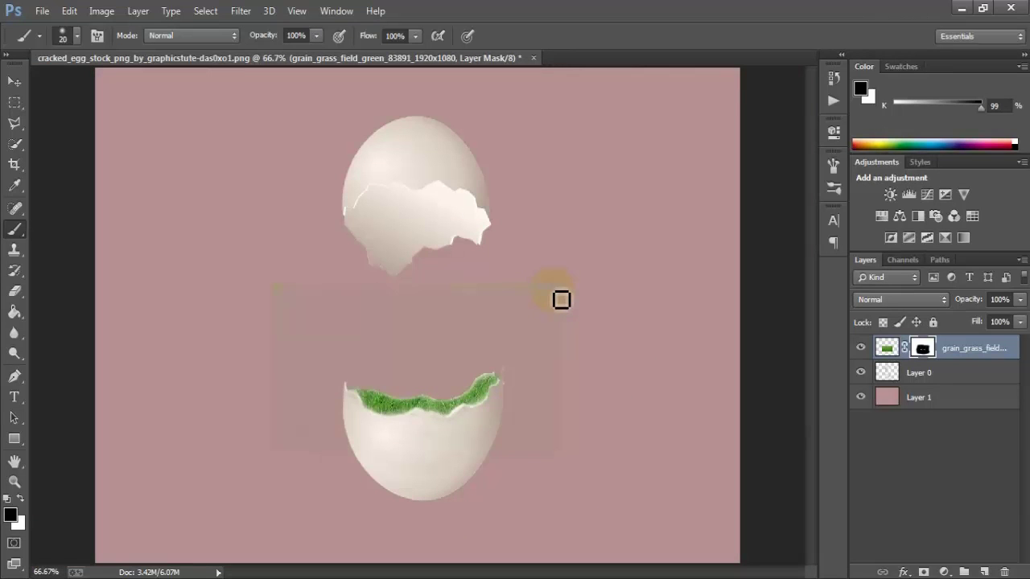
Apply the grass layer mask permanently and toggle the layer's visibility to check it
key("bracketright")
key("bracketright")
key("bracketright")
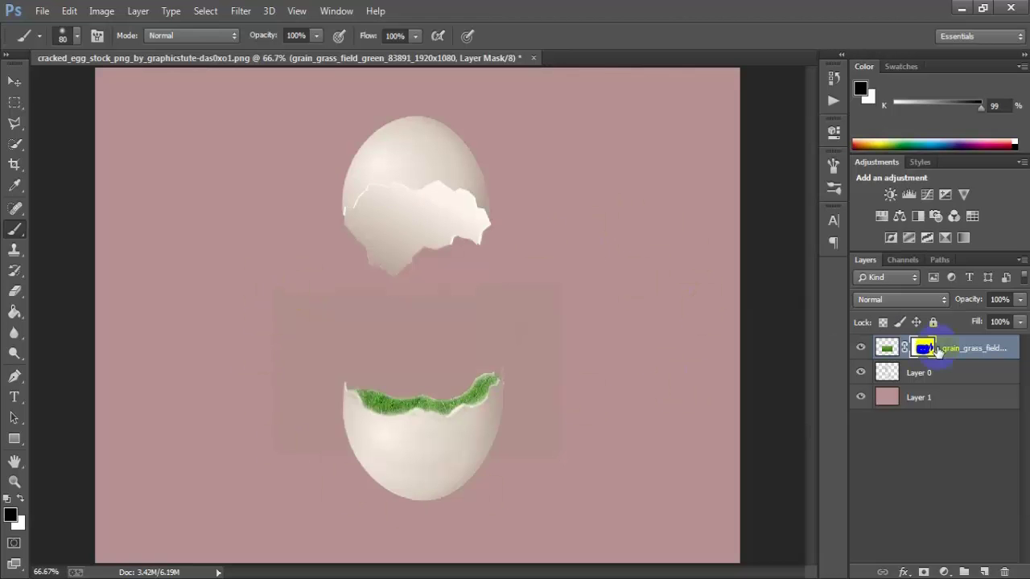
left_click(12, 82)
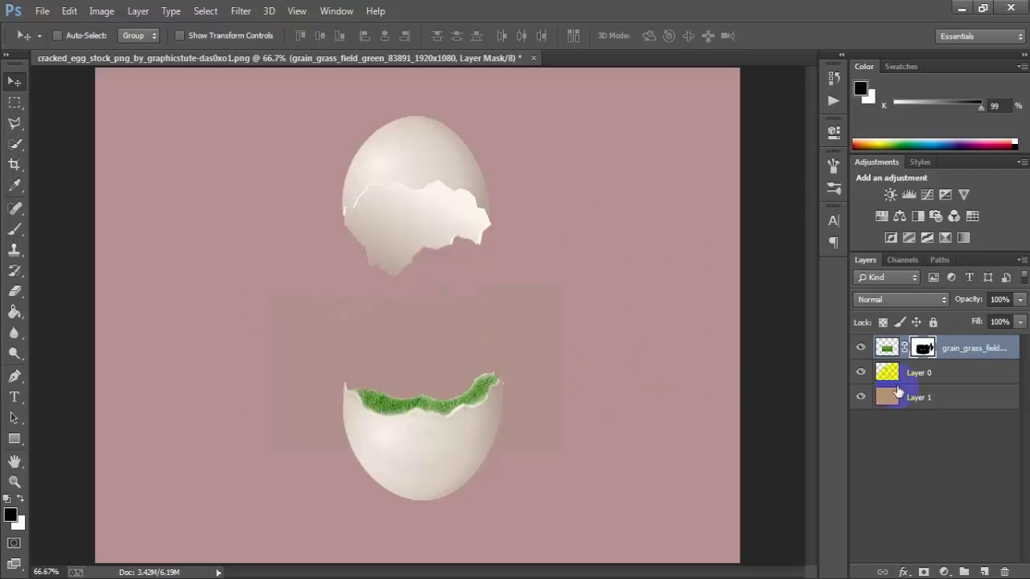
left_click(933, 354)
right_click(923, 352)
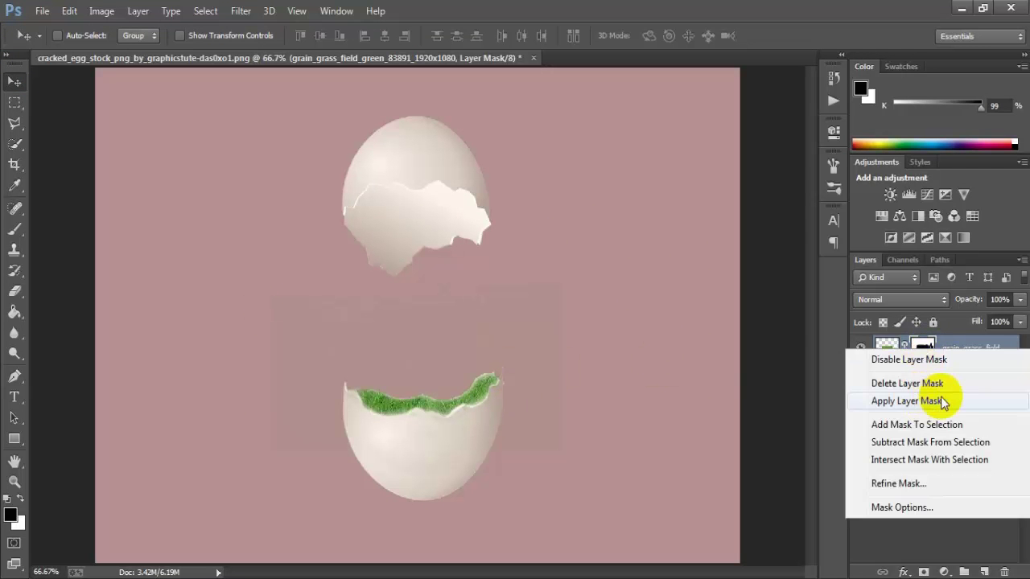
left_click(942, 400)
left_click(860, 352)
left_click(860, 352)
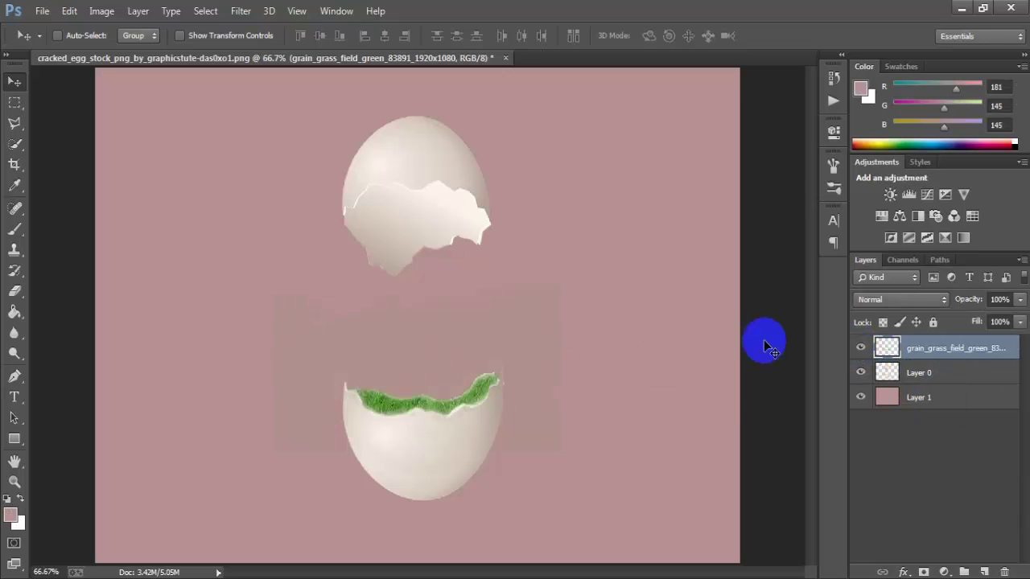
left_click(42, 10)
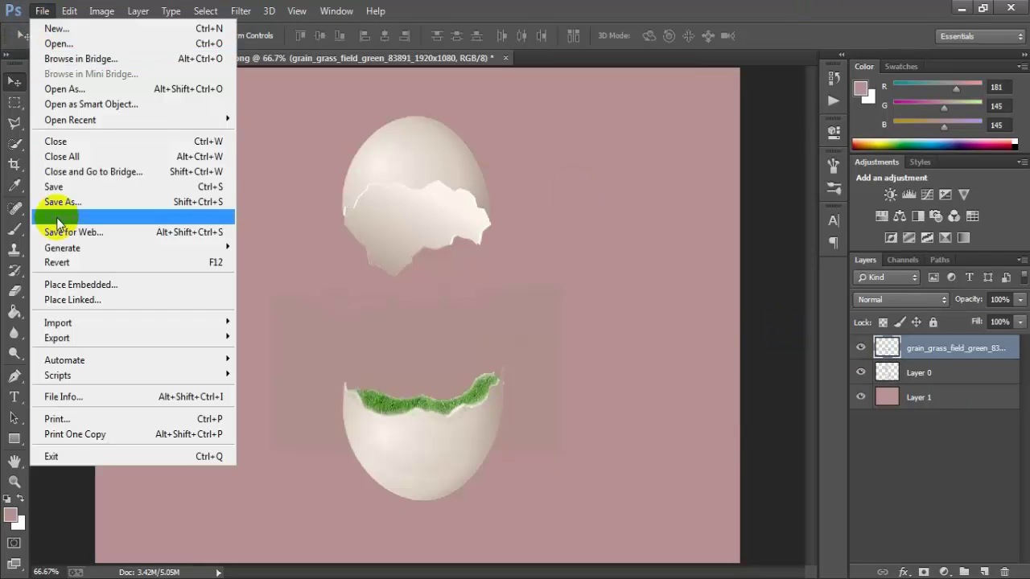
Place the street lamp as a linked layer, shrinking it and moving it onto the grass
left_click(157, 302)
left_click(358, 241)
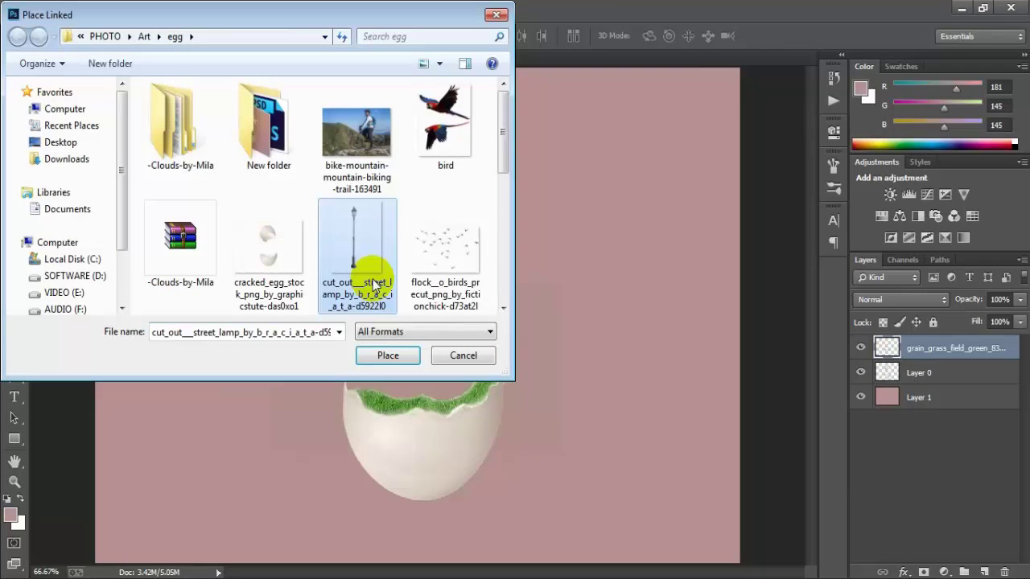
left_click(387, 355)
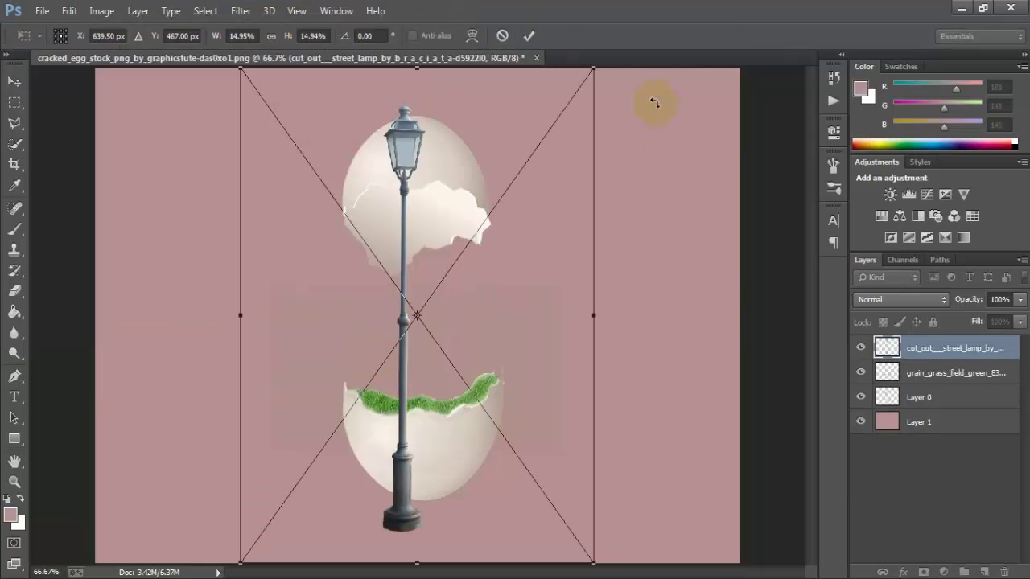
left_click_drag(597, 72, 503, 296)
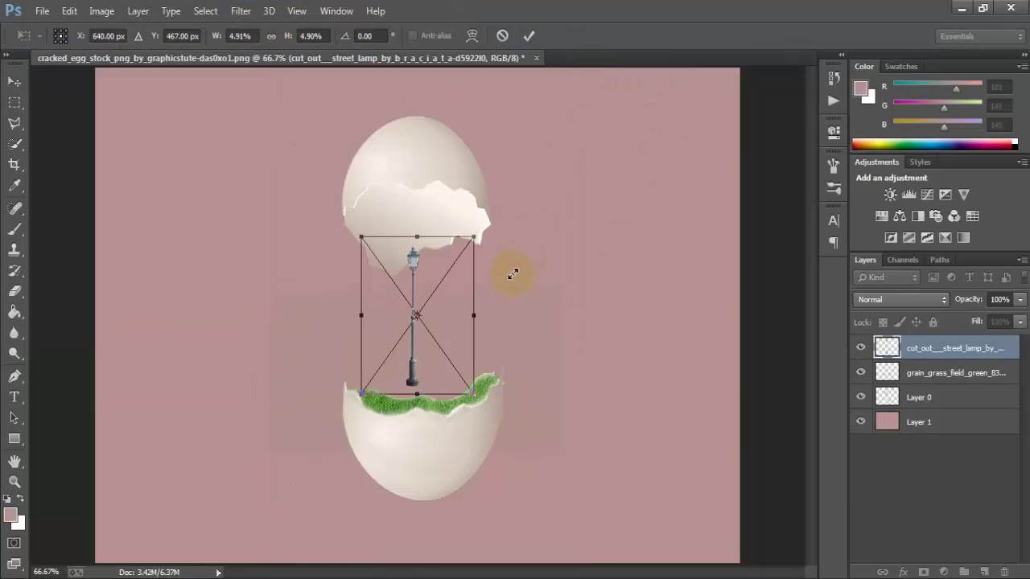
mouse_move(415, 335)
left_mouse_down()
mouse_move(454, 375)
mouse_move(448, 381)
left_mouse_up()
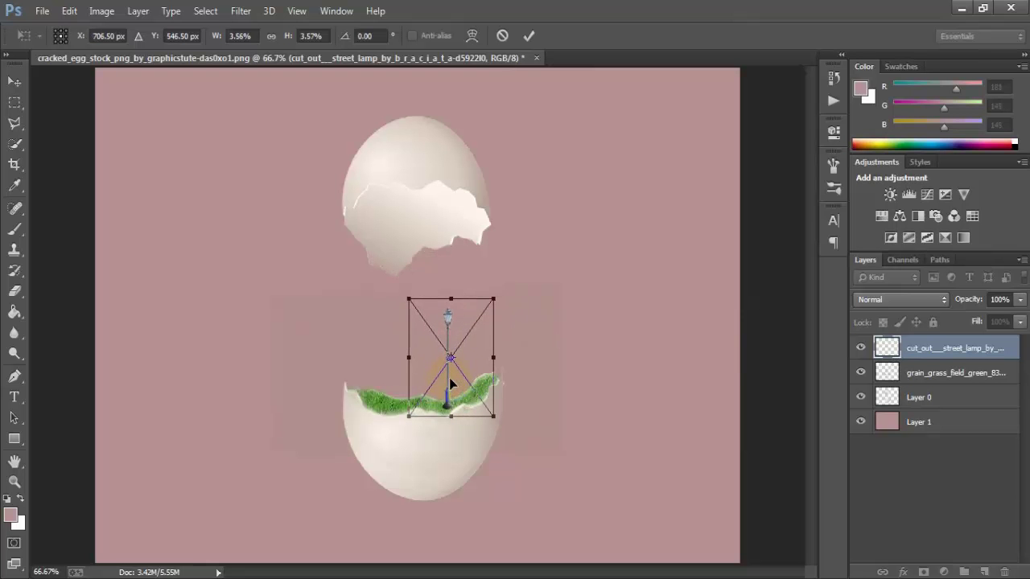
left_click_drag(491, 300, 489, 306)
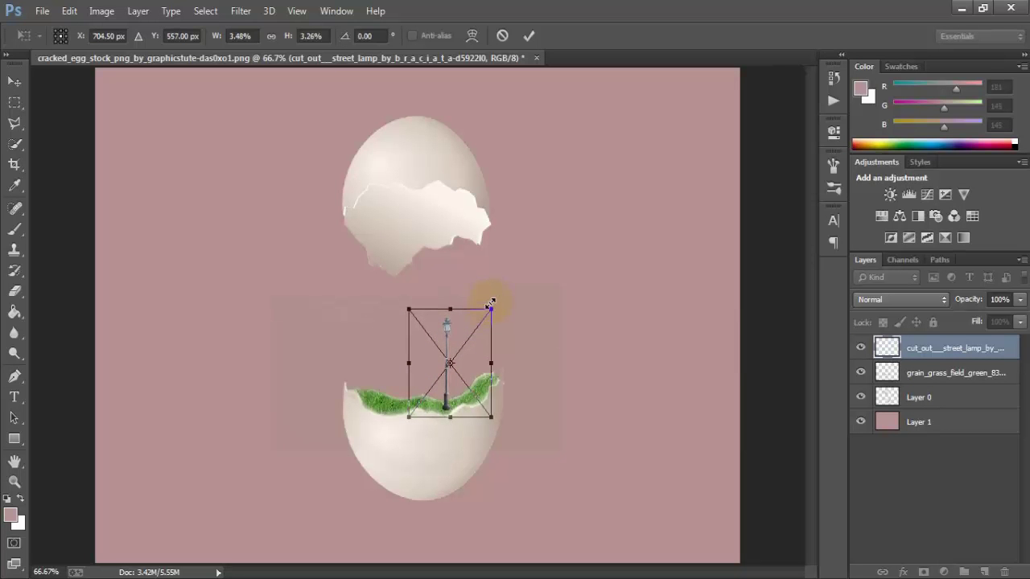
Nudge the lamp one pixel up and left, commit, and toggle its visibility to compare
key("Up")
key("Left")
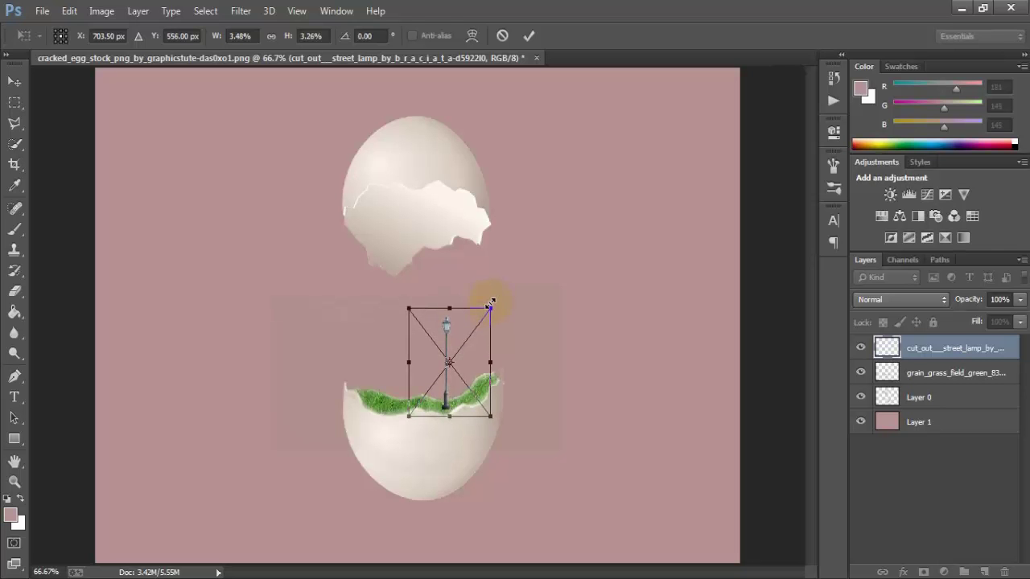
key("Return")
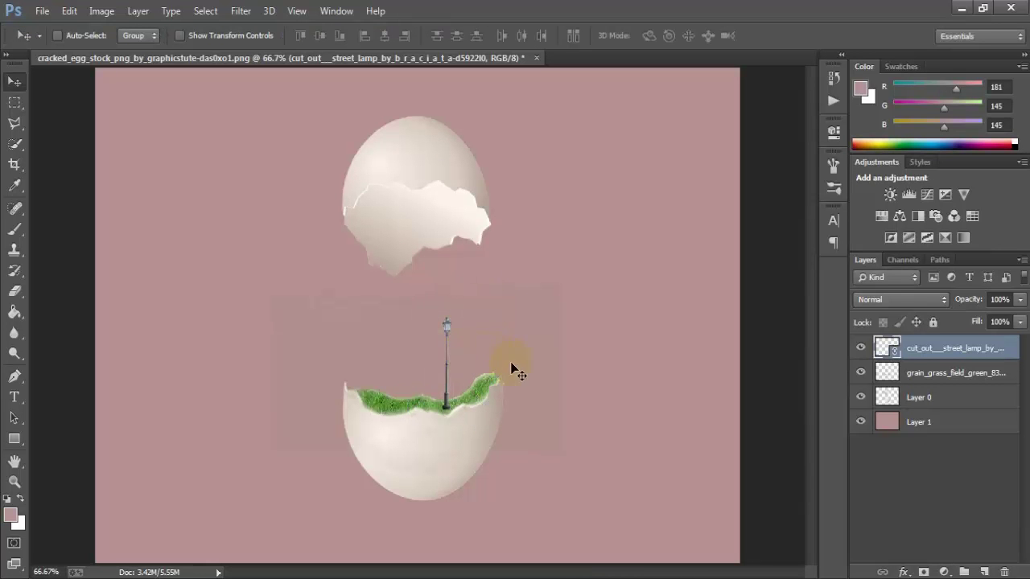
left_click(860, 349)
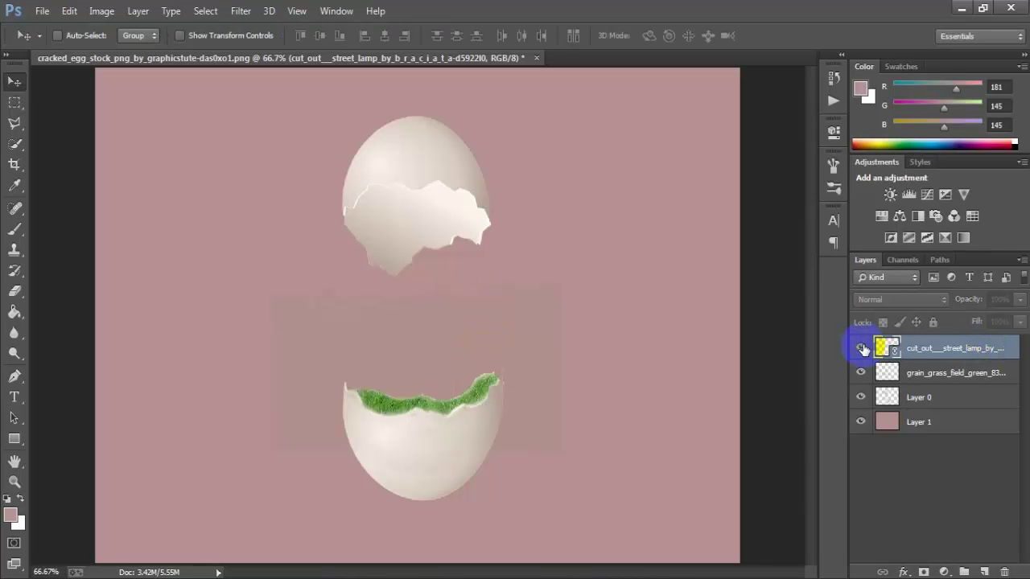
left_click(860, 348)
Place the tree image as a linked layer
left_click(42, 10)
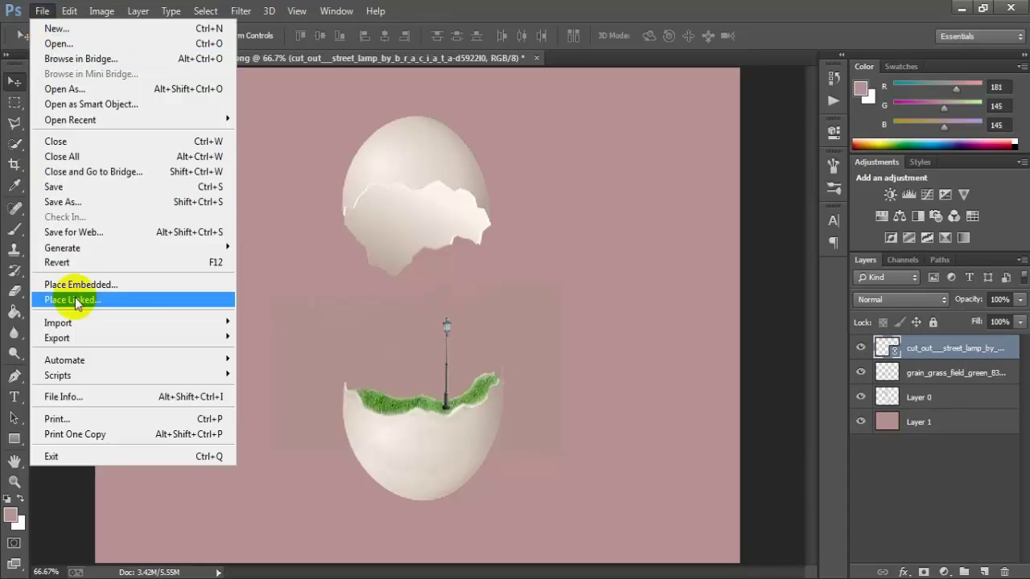
left_click(143, 302)
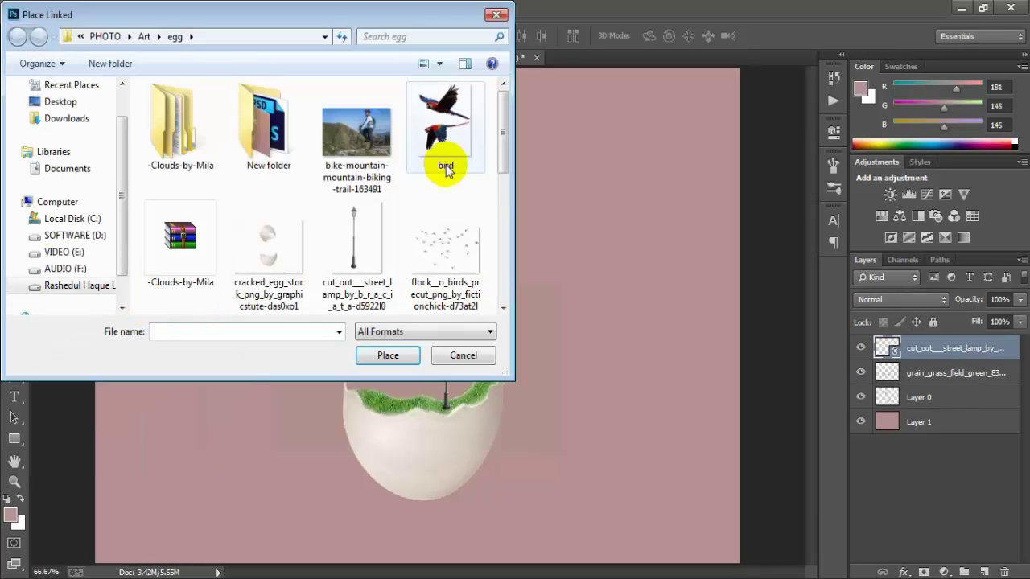
left_click_drag(500, 158, 500, 277)
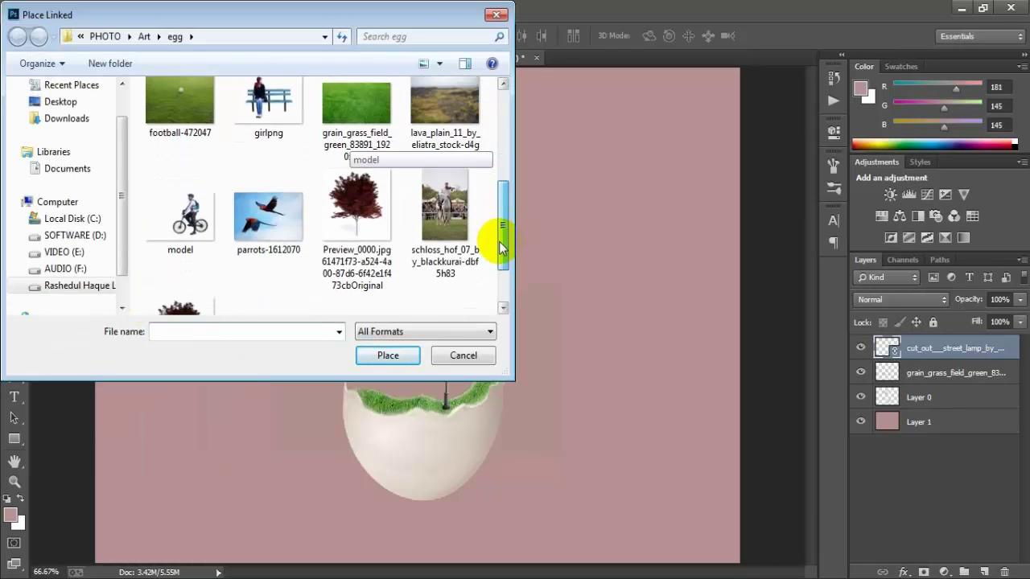
left_click(171, 286)
left_click(377, 358)
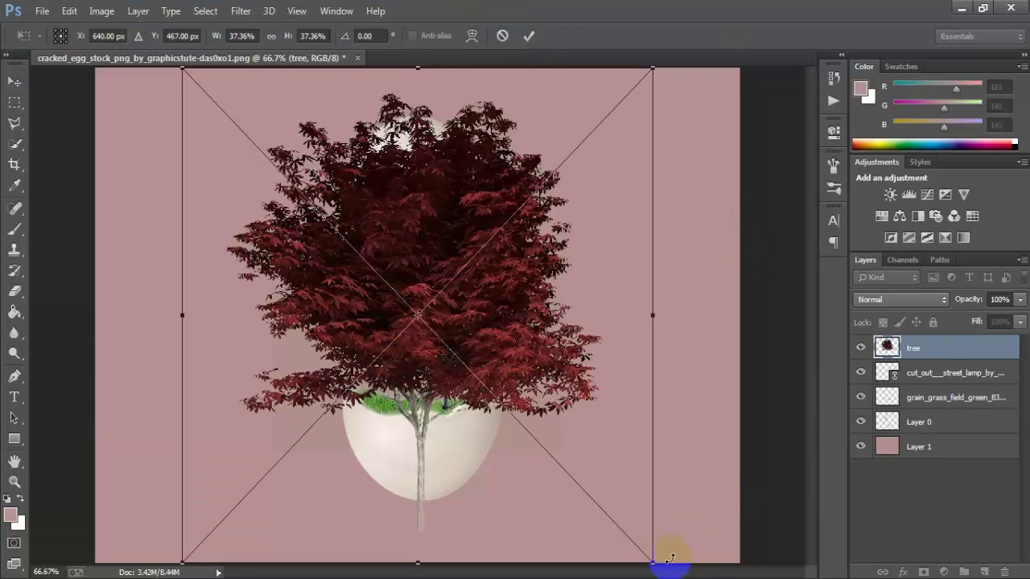
Shrink the tree to about 12%, narrow it, and nudge it onto the grass left of the lamp
left_click_drag(652, 561, 501, 385)
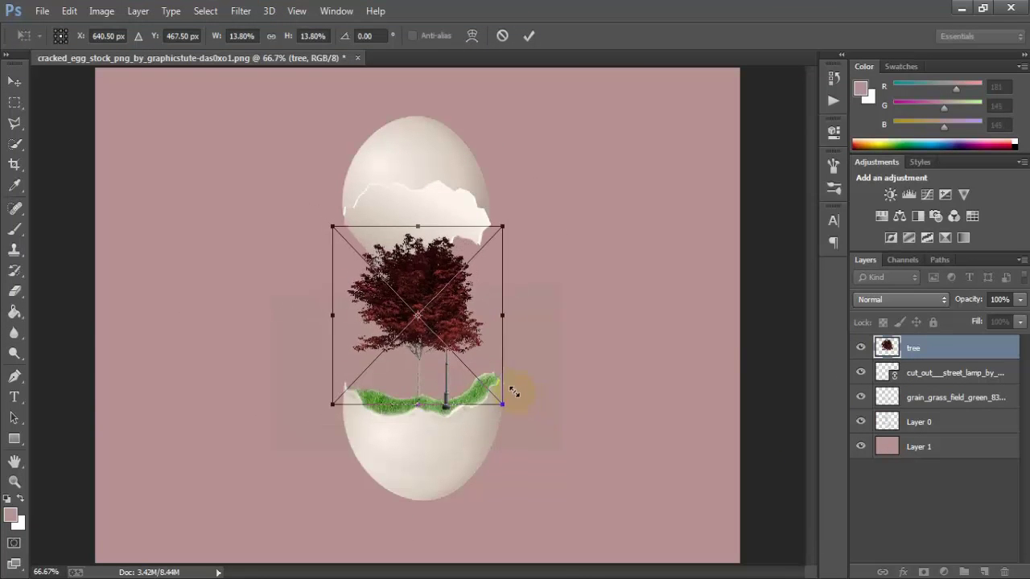
left_click_drag(493, 317, 478, 312)
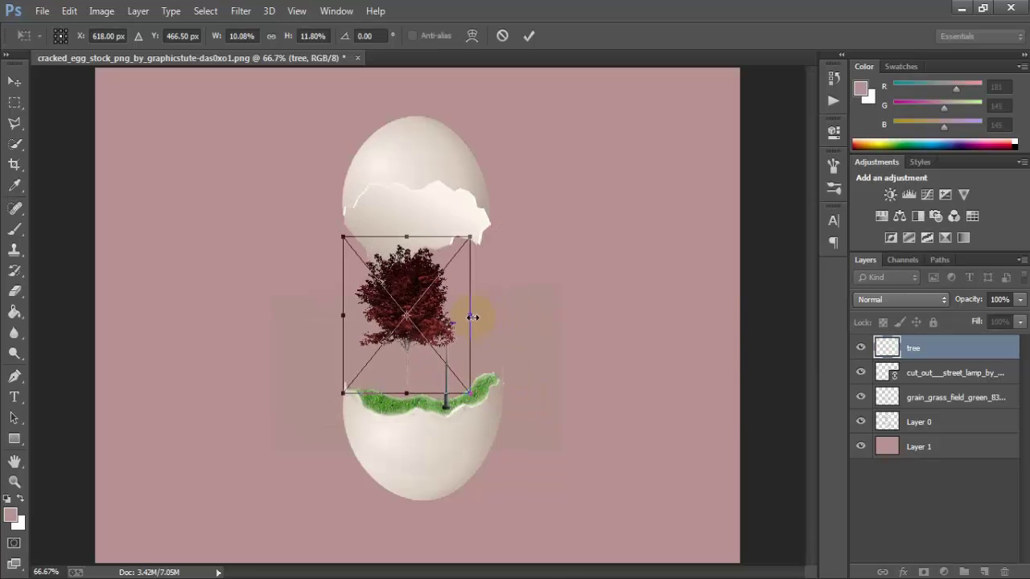
left_click_drag(491, 394, 453, 367)
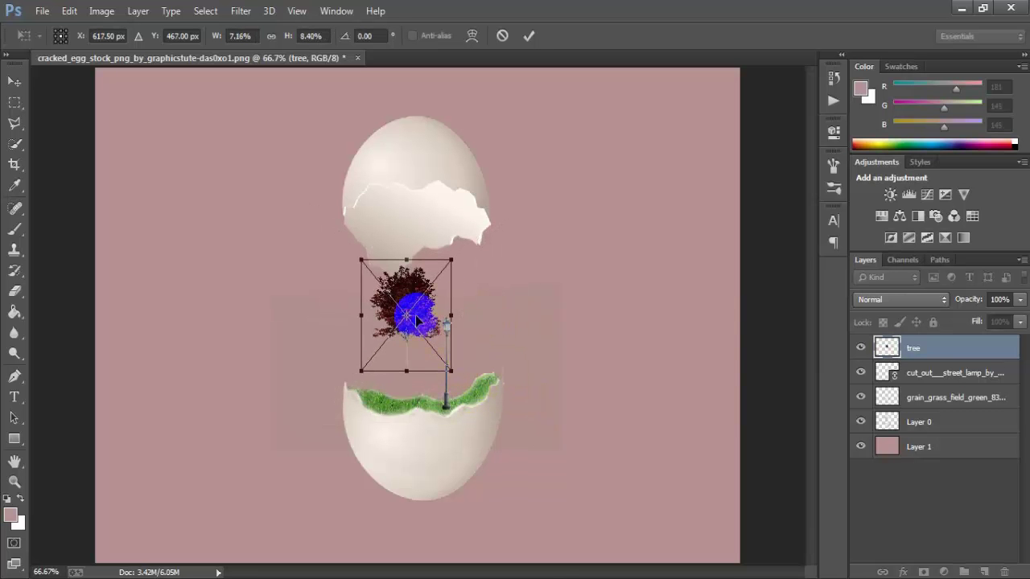
left_click_drag(413, 315, 387, 353)
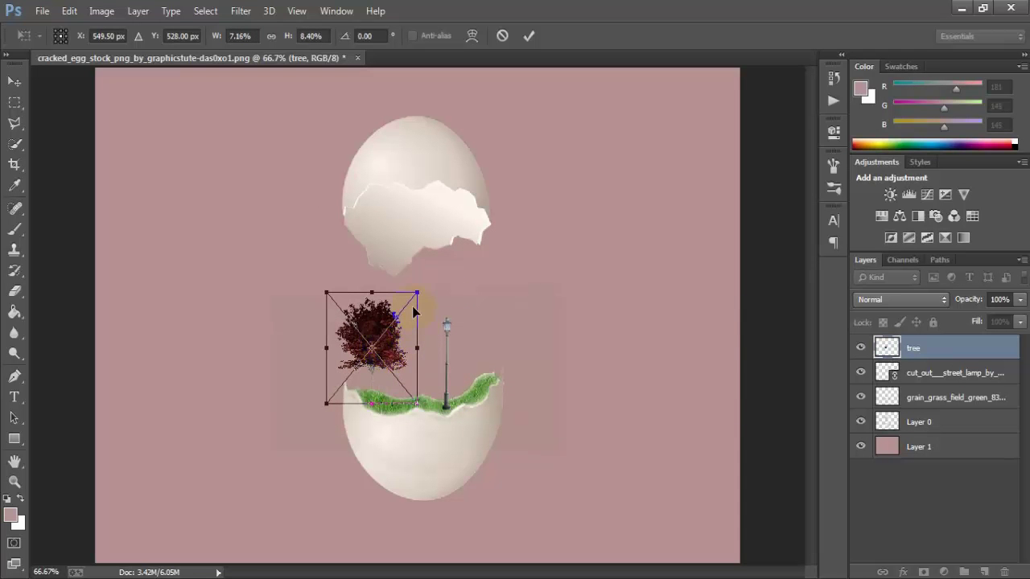
left_click_drag(417, 293, 412, 296)
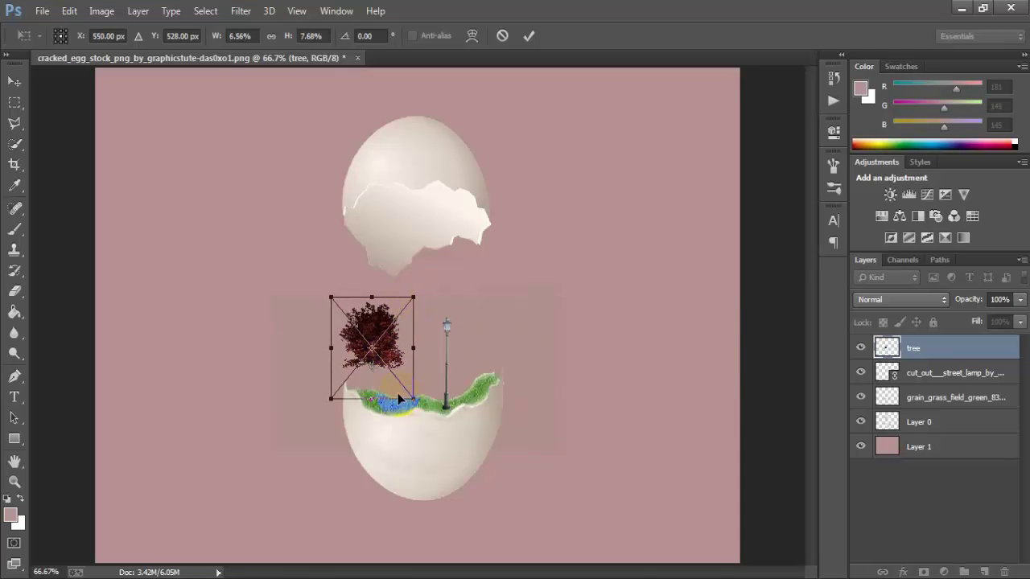
key("Down")
key("Down")
key("Left")
key("Down")
key("Down")
key("Down")
key("Down")
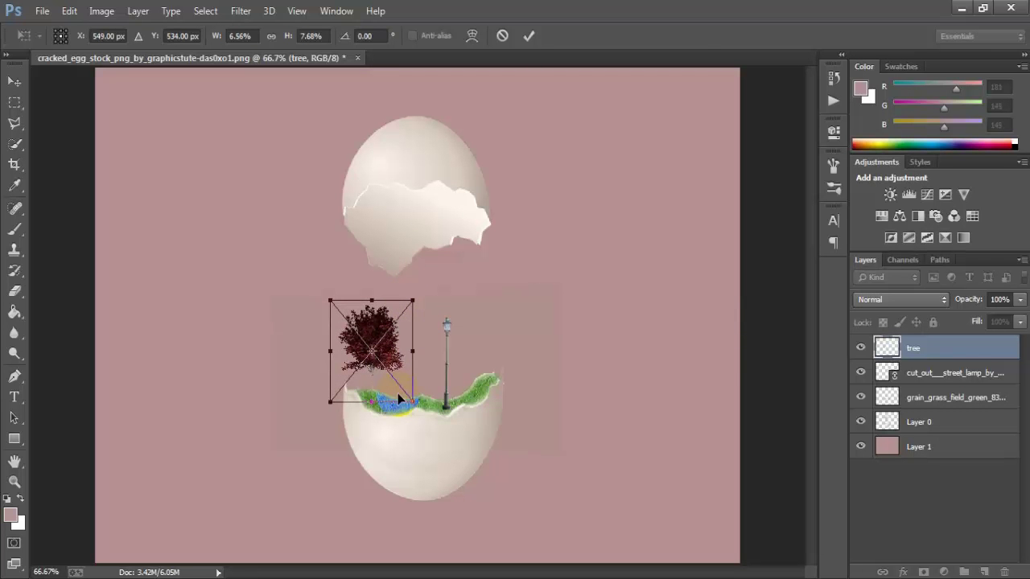
key("Left")
key("Down")
key("Left")
key("Down")
key("Return")
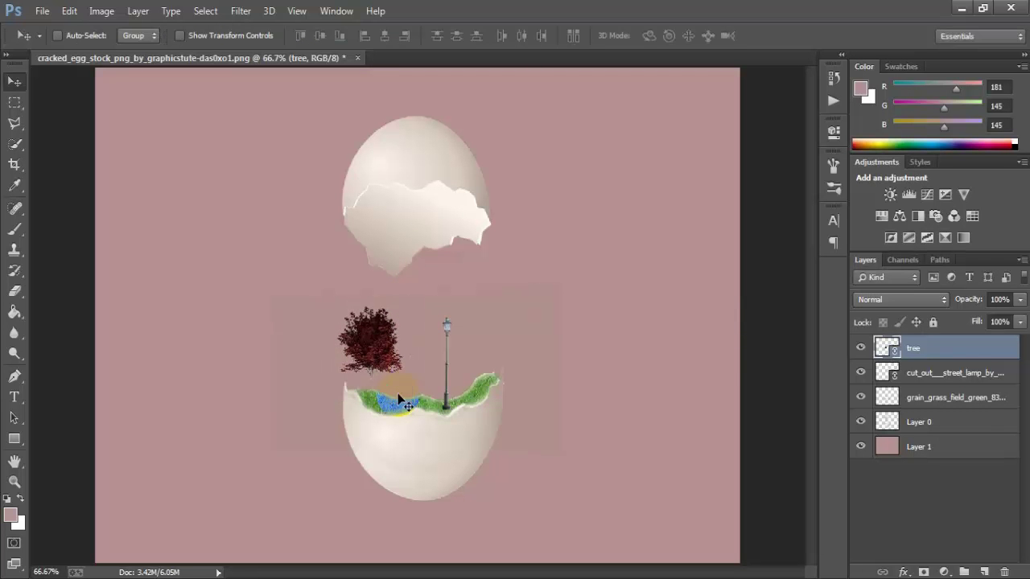
Rasterize the tree layer and nudge it a few pixels into final position
right_click(988, 358)
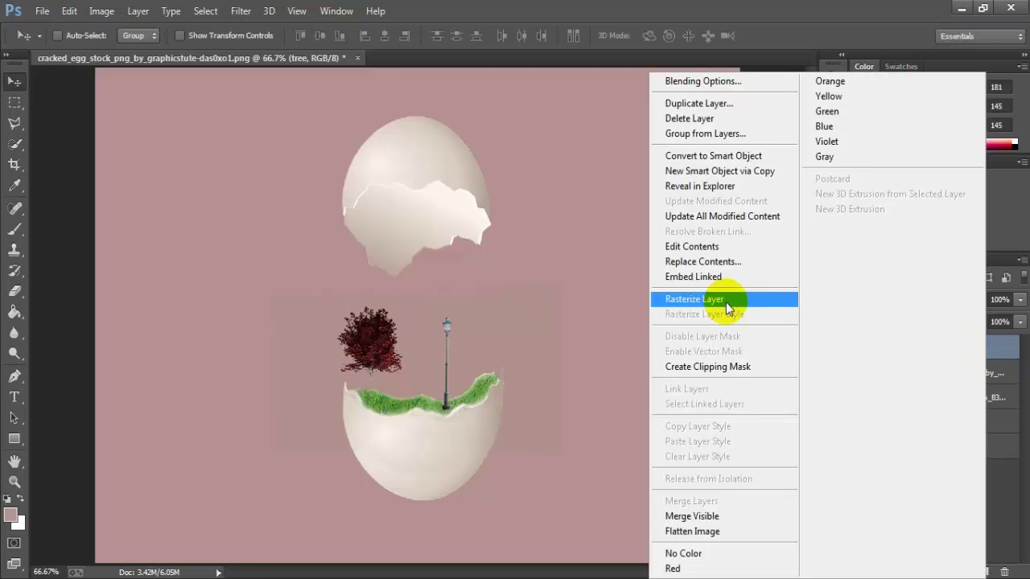
left_click(720, 299)
key("Right")
key("Right")
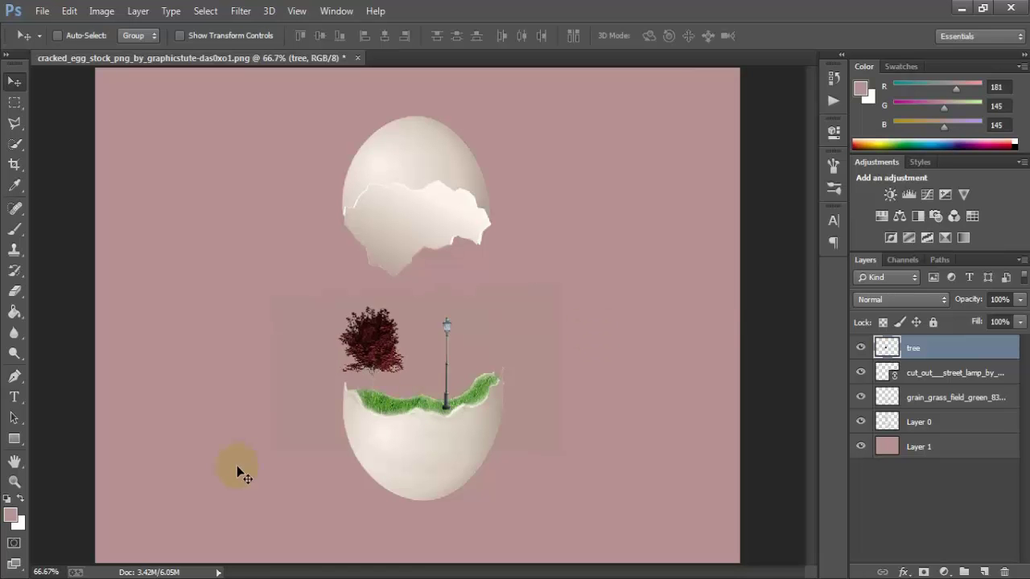
key("Right")
key("Right")
key("Right")
key("Right")
key("Right")
key("Right")
key("Down")
key("Down")
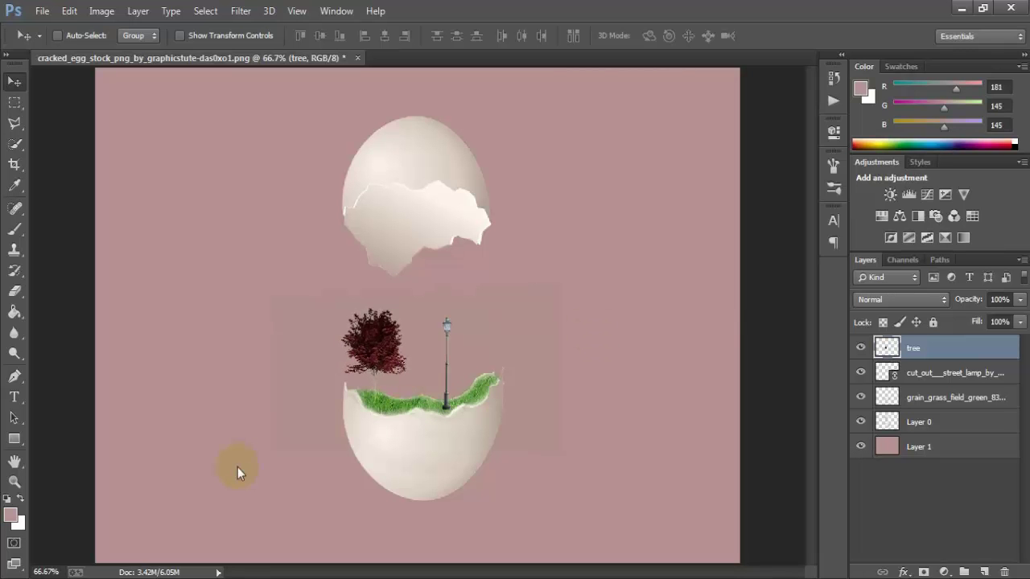
key("Up")
key("Up")
key("Up")
key("Up")
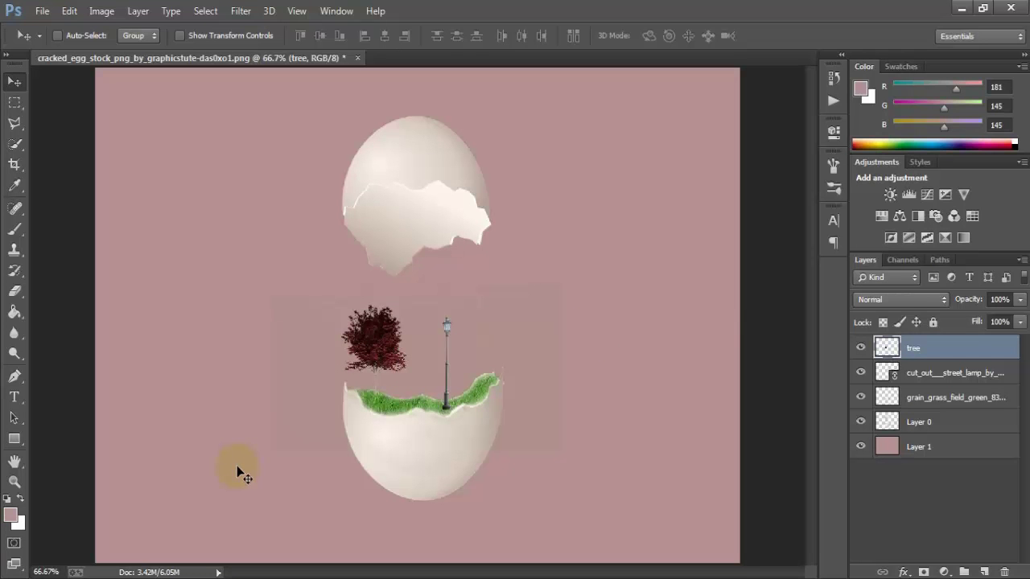
Place the girlpng image of the girl on the bench as a linked layer
left_click(42, 10)
left_click(161, 308)
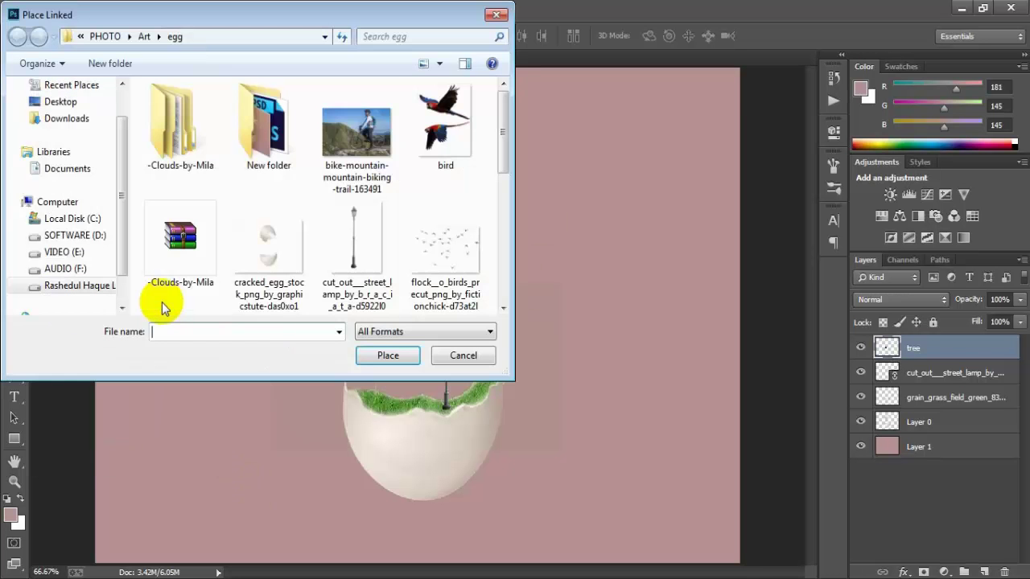
mouse_move(496, 161)
left_mouse_down()
mouse_move(493, 279)
mouse_move(497, 165)
left_mouse_up()
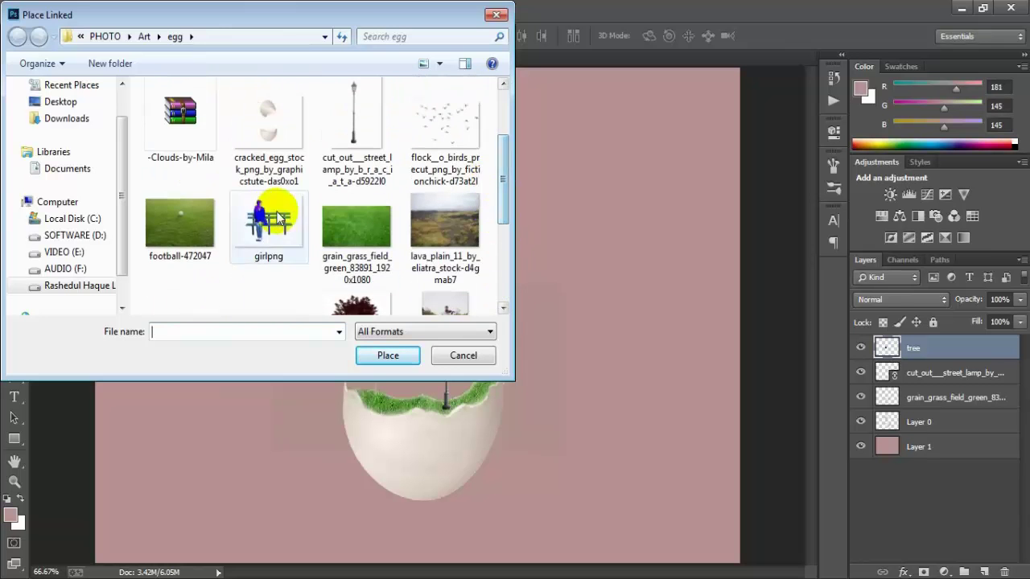
left_click(268, 201)
left_click(386, 355)
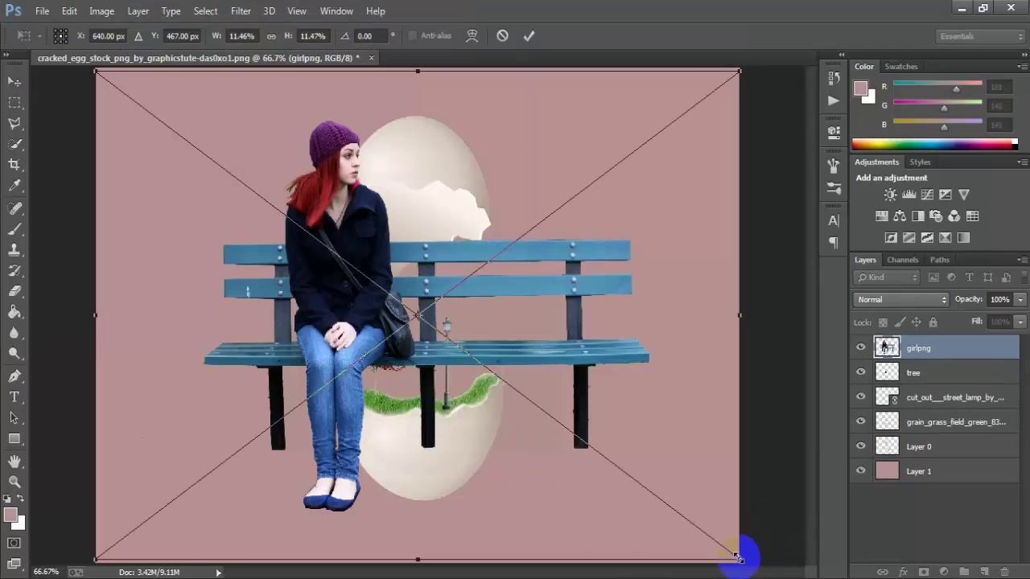
Shrink the girl on the bench, nudge her between tree and lamp, and rasterize the layer
mouse_move(737, 557)
left_mouse_down()
mouse_move(464, 342)
mouse_move(424, 390)
left_mouse_up()
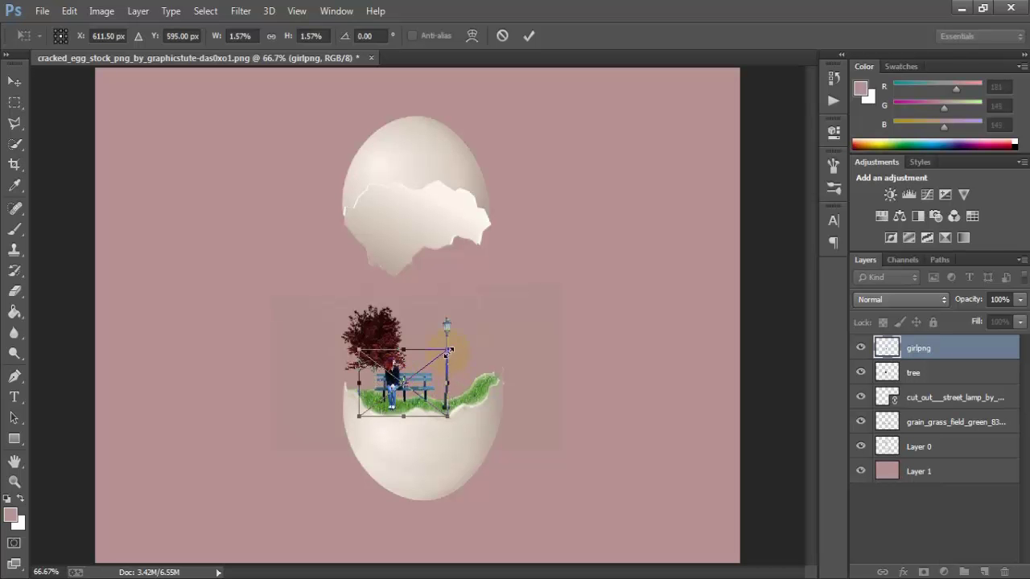
left_click_drag(450, 351, 448, 352)
key("Down")
key("Down")
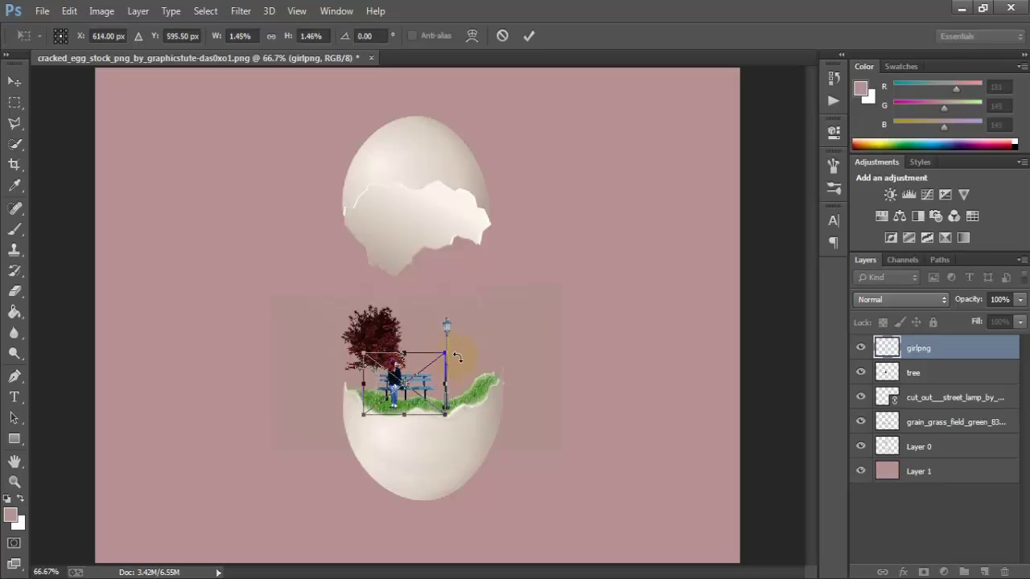
key("Right")
key("Right")
key("Down")
key("Down")
key("Down")
key("Down")
key("Down")
key("Down")
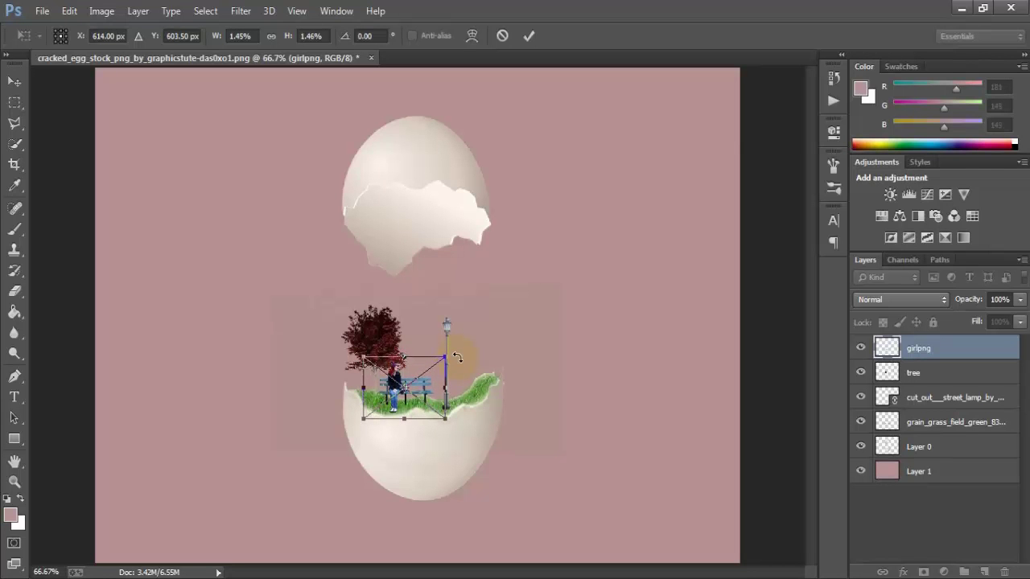
key("Left")
key("Left")
key("Down")
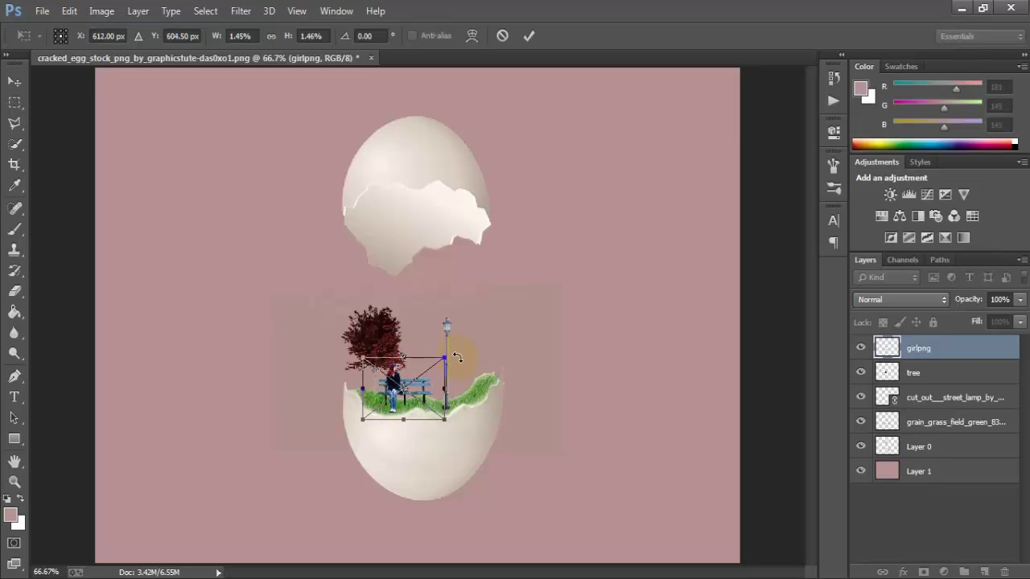
key("Right")
key("Right")
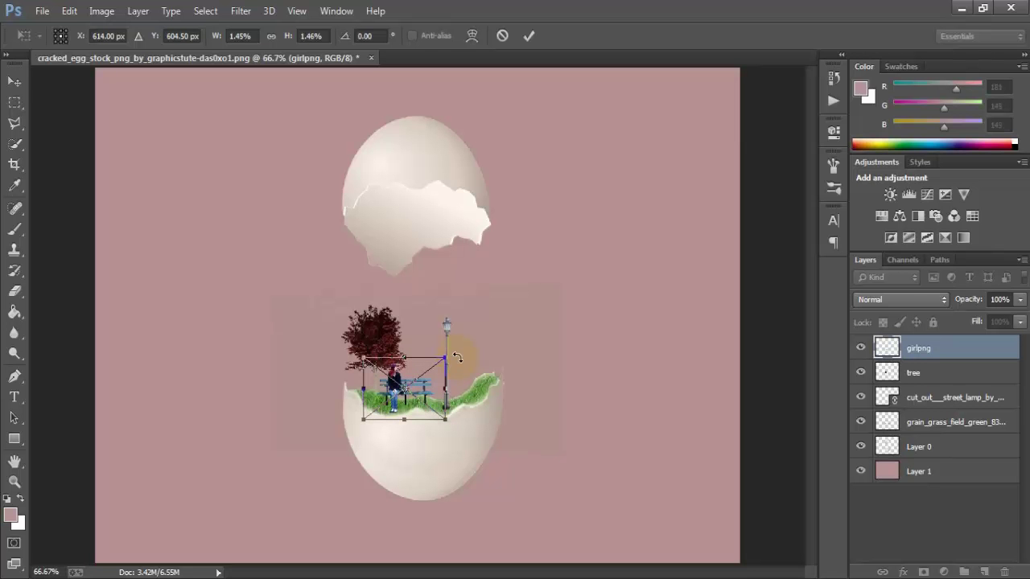
key("Return")
right_click(943, 350)
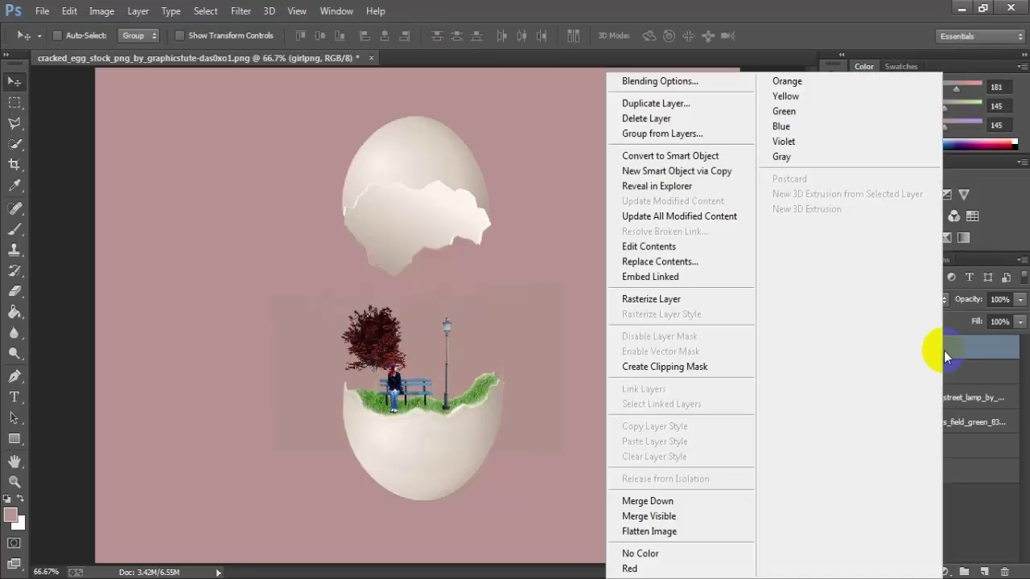
left_click(651, 298)
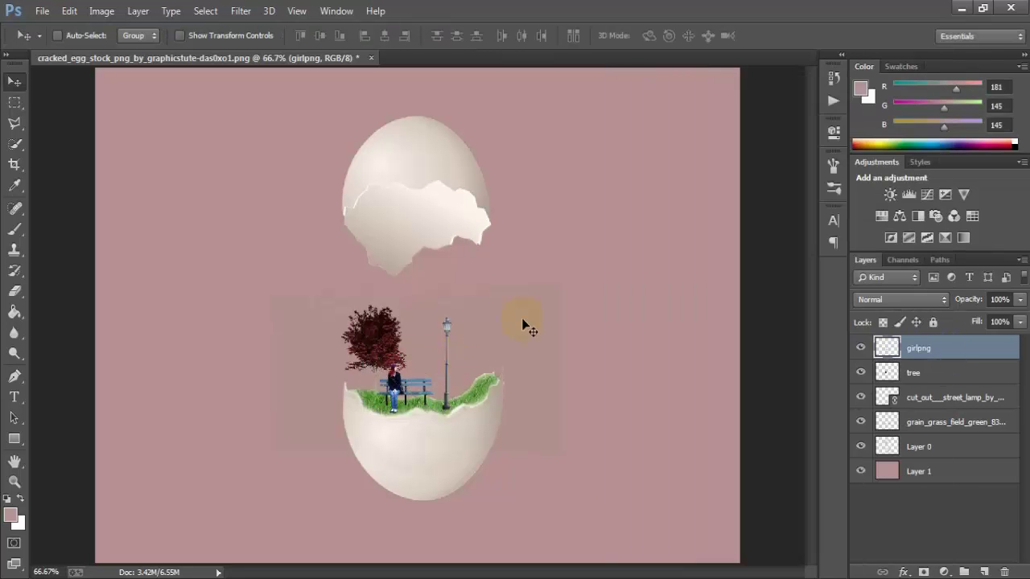
Add a new layer clipped to the girl, filled with 50% gray in Overlay mode
left_click(983, 571)
right_click(941, 347)
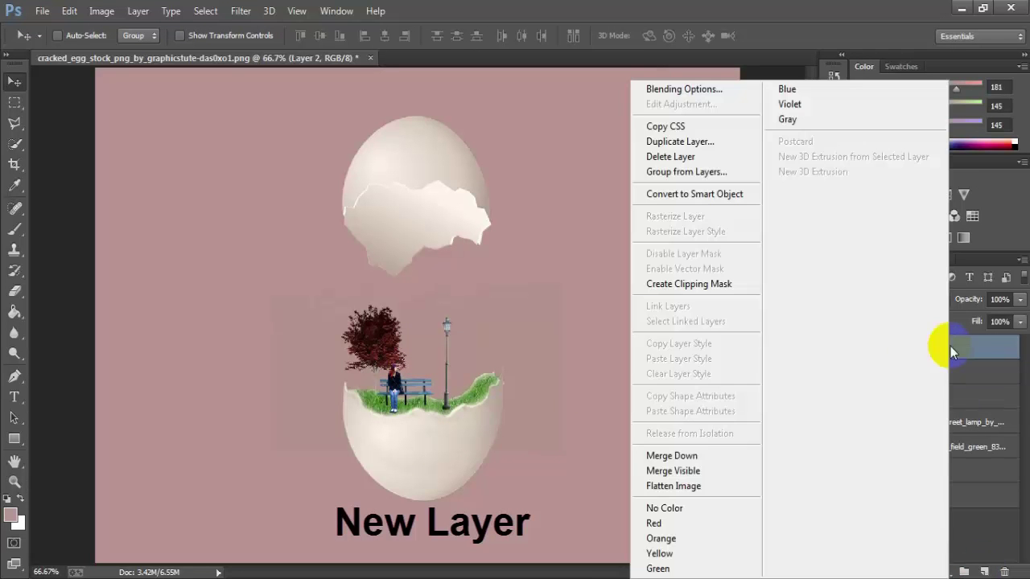
left_click(661, 286)
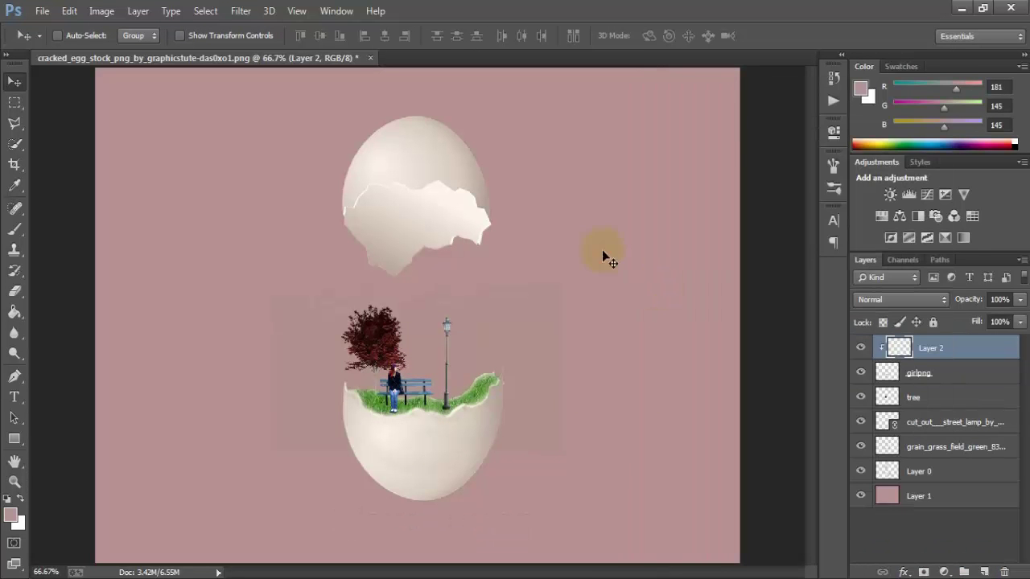
left_click(69, 10)
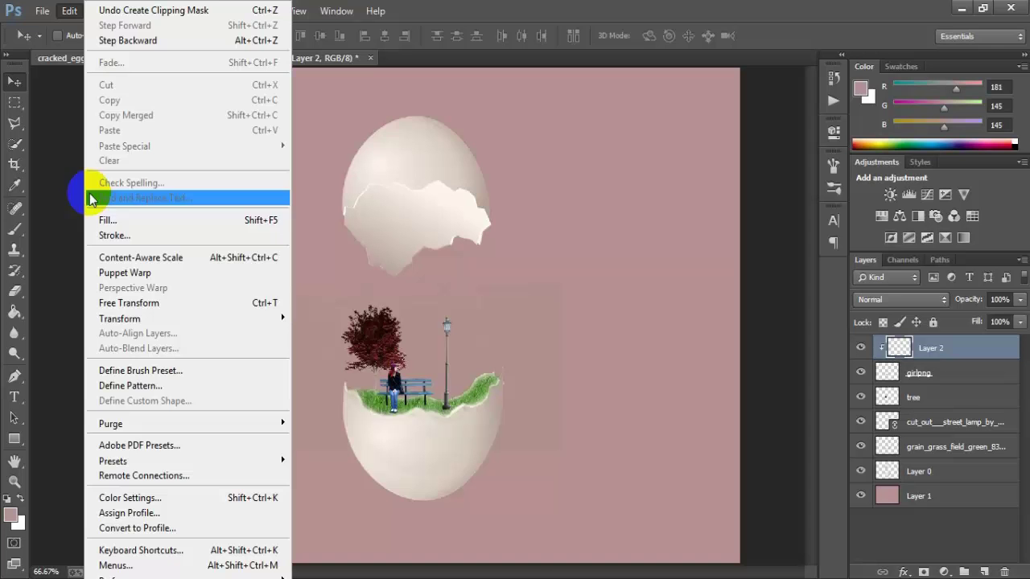
left_click(153, 231)
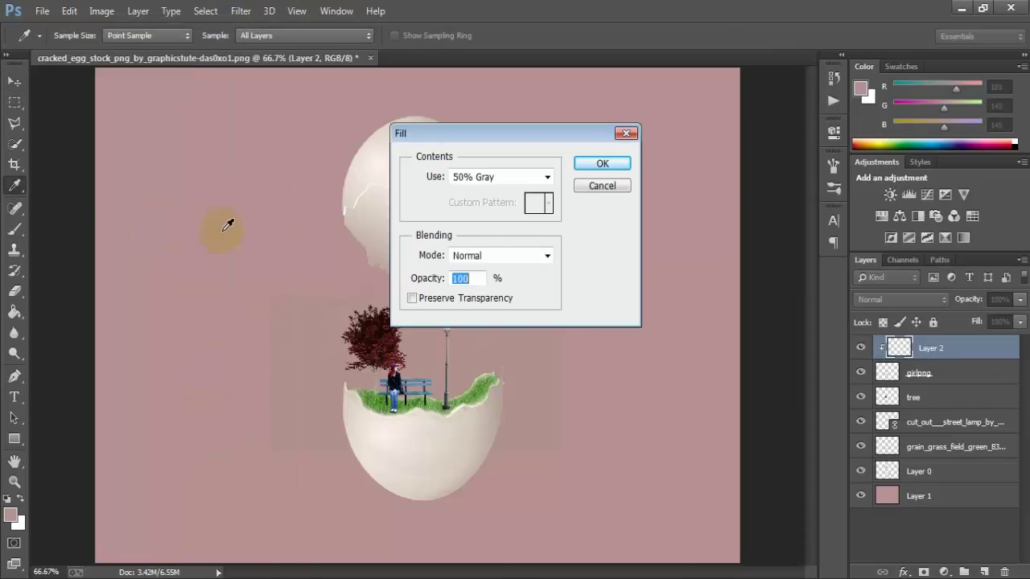
left_click(594, 168)
left_click(876, 304)
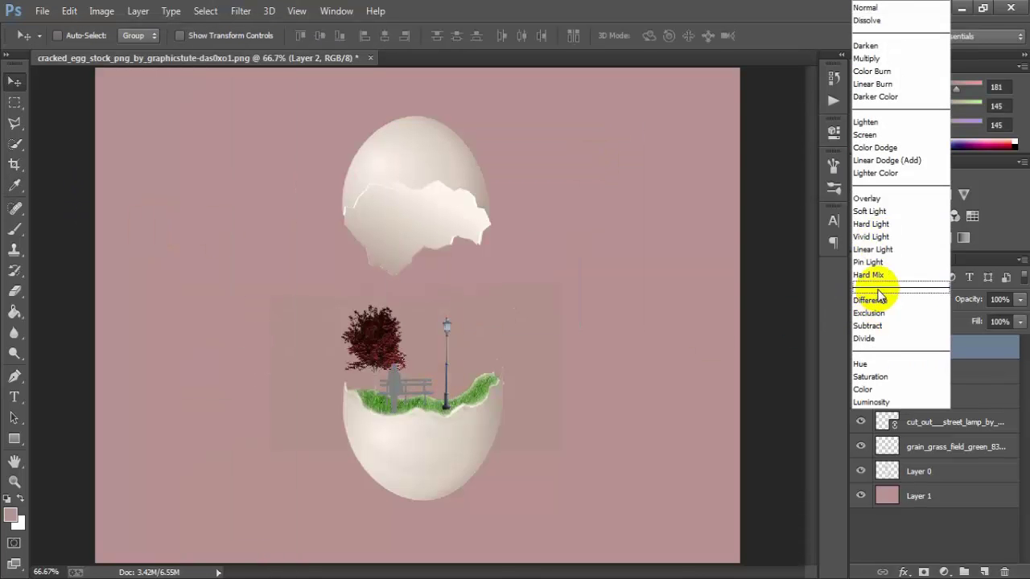
left_click(920, 197)
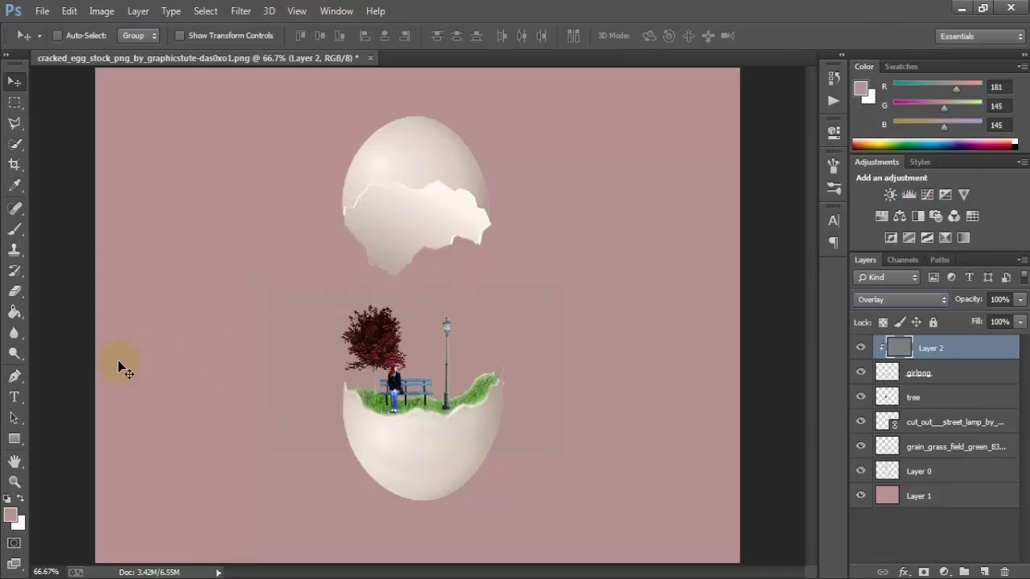
Burn shading over the bench and grass, then dodge highlights on the girl and bench
left_click(14, 353)
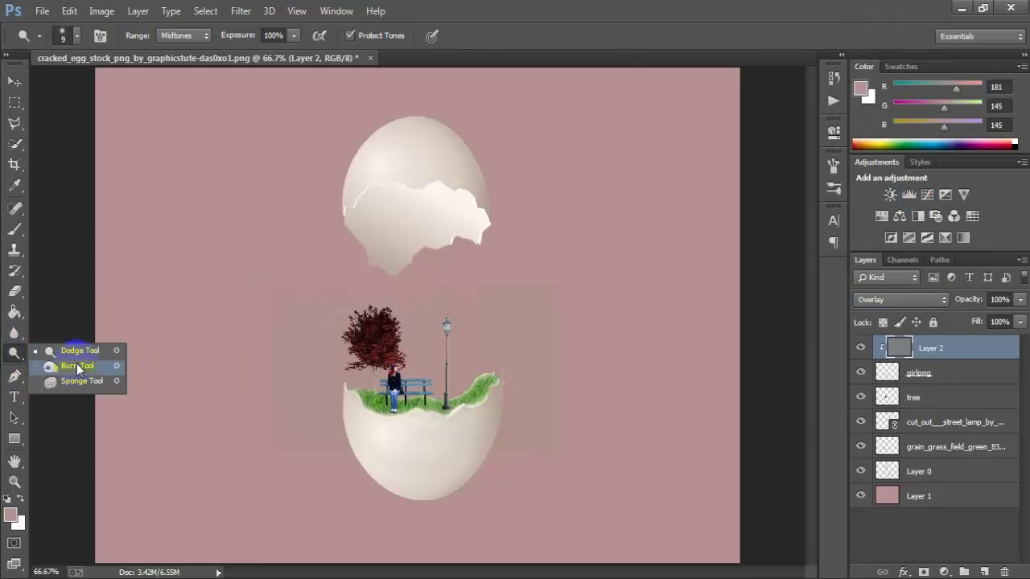
left_click(103, 371)
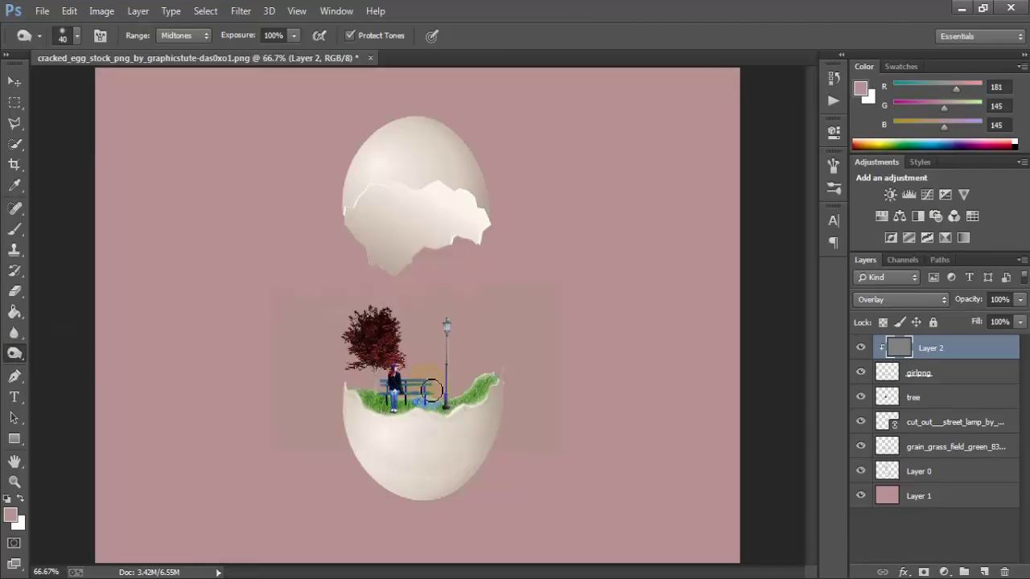
mouse_move(412, 399)
left_mouse_down()
mouse_move(394, 398)
mouse_move(428, 392)
left_mouse_up()
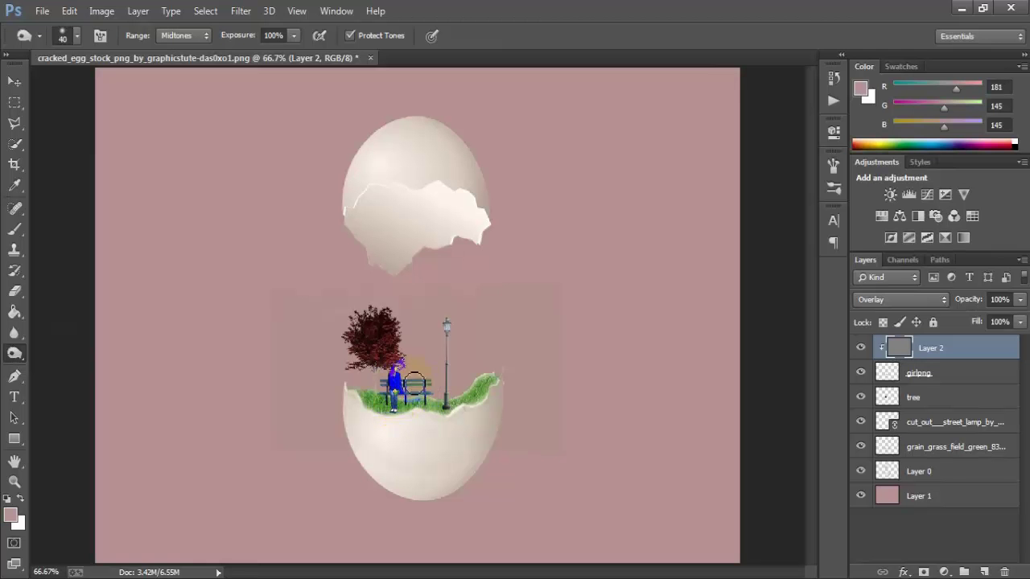
right_click(14, 353)
left_click(71, 351)
left_click_drag(397, 407, 415, 397)
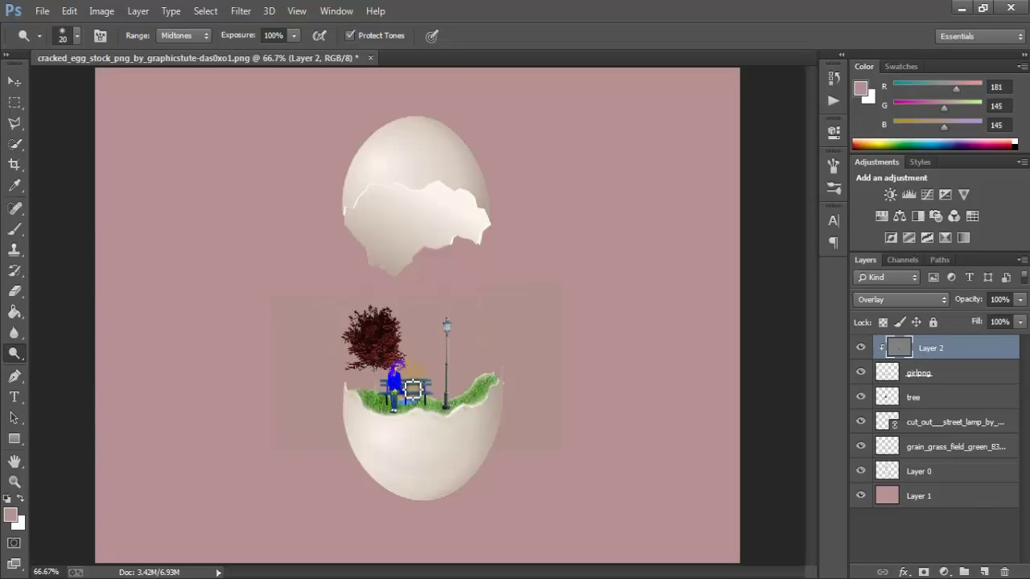
left_click_drag(412, 391, 399, 372)
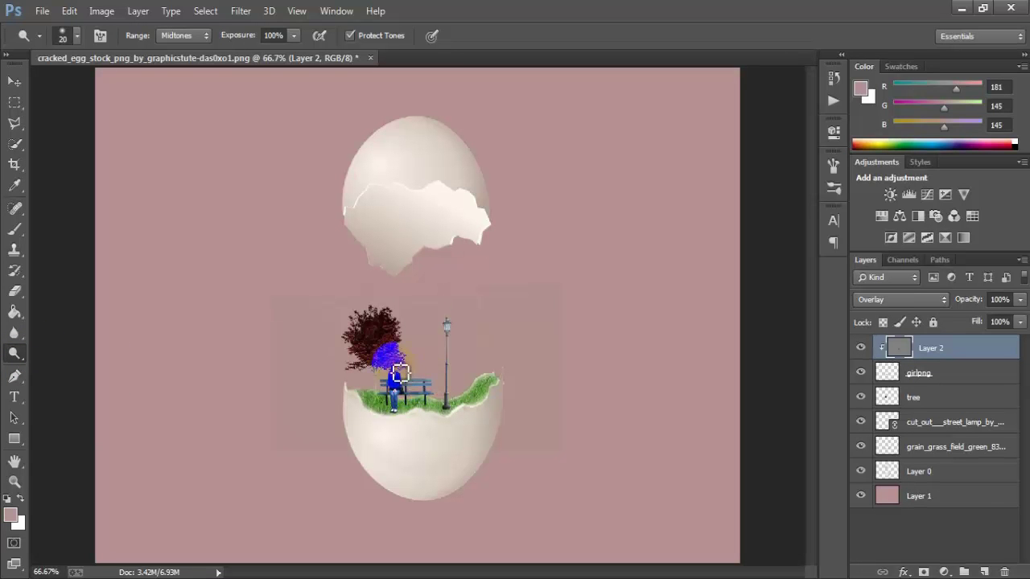
left_click_drag(400, 373, 394, 394)
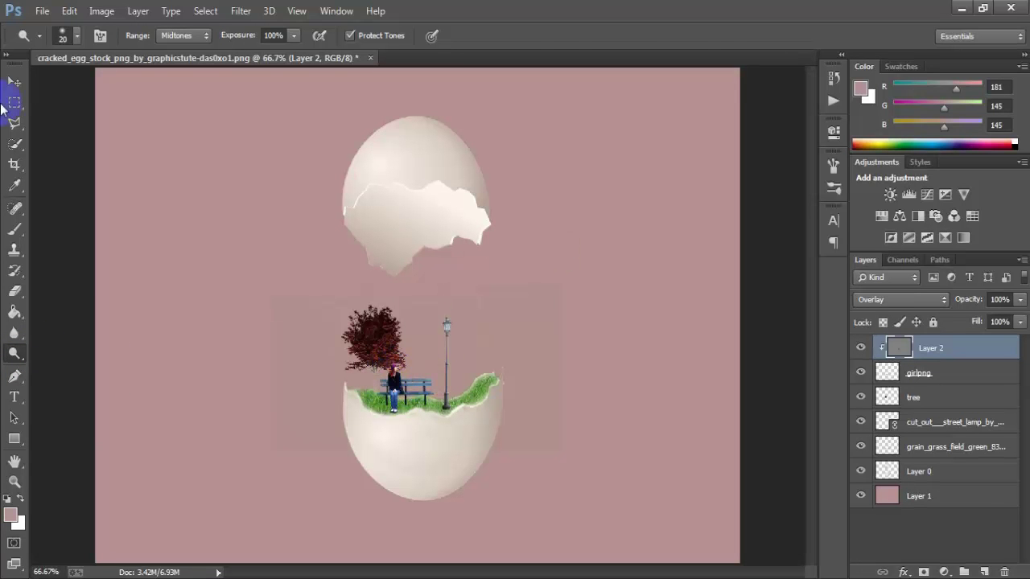
Hide and reshow Layer 2 to compare the shading
left_click(11, 84)
left_click(860, 347)
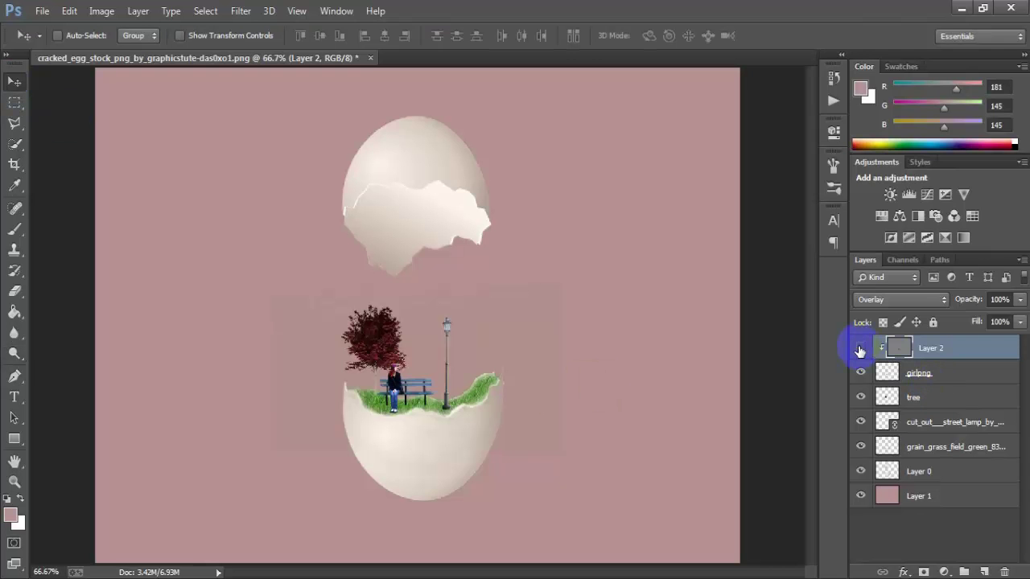
left_click(860, 348)
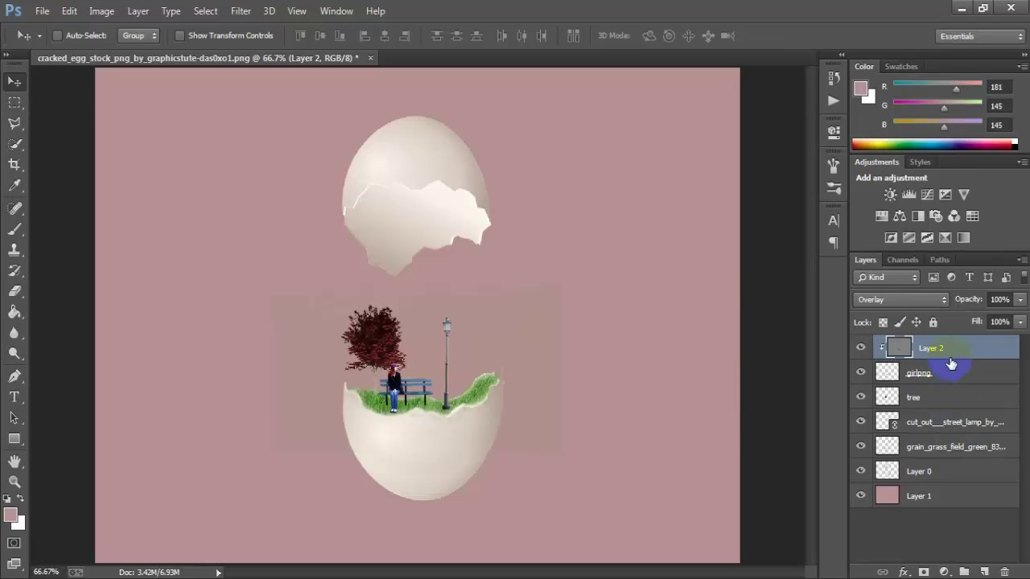
On a new layer, stamp white clouds over the upper eggshell with the 190 cloud brush
left_click(985, 572)
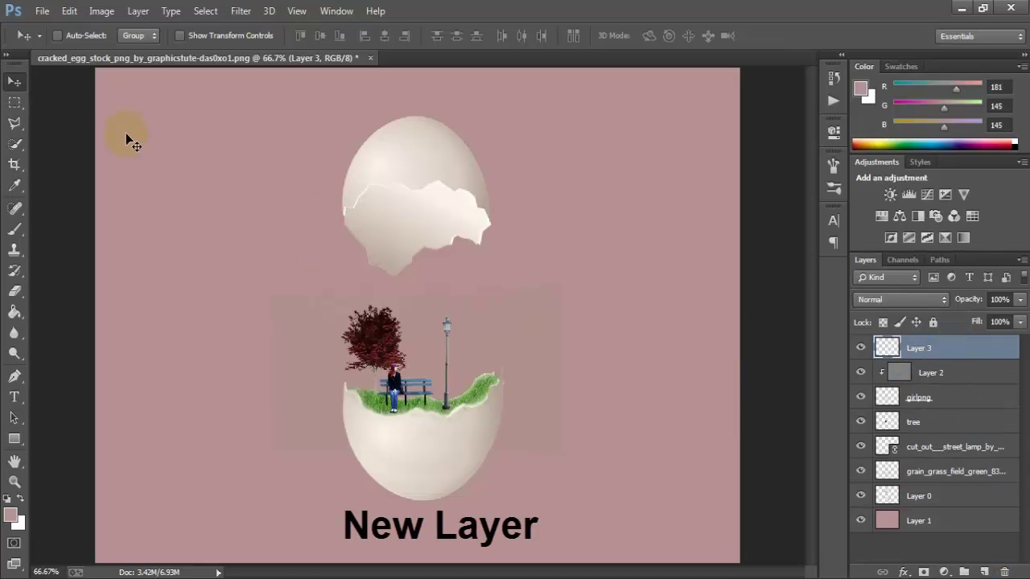
left_click(15, 230)
left_click(77, 224)
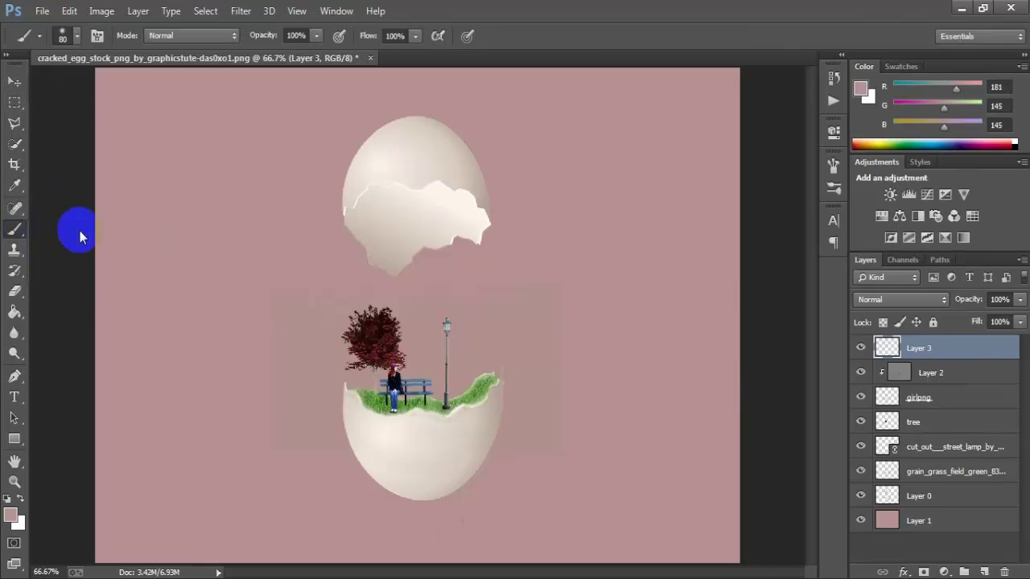
right_click(543, 123)
scroll(844, 354, "down", 1)
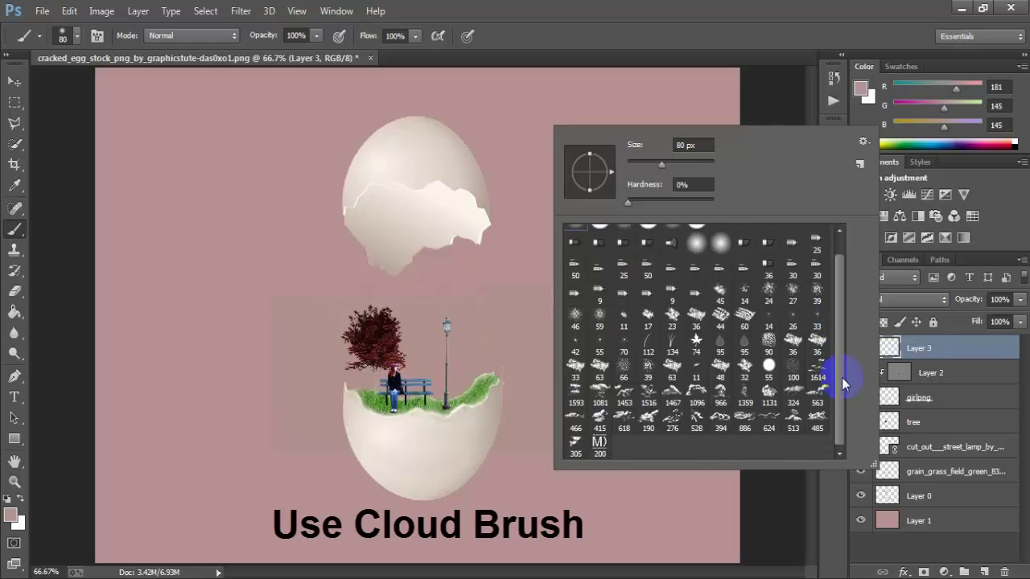
left_click(648, 418)
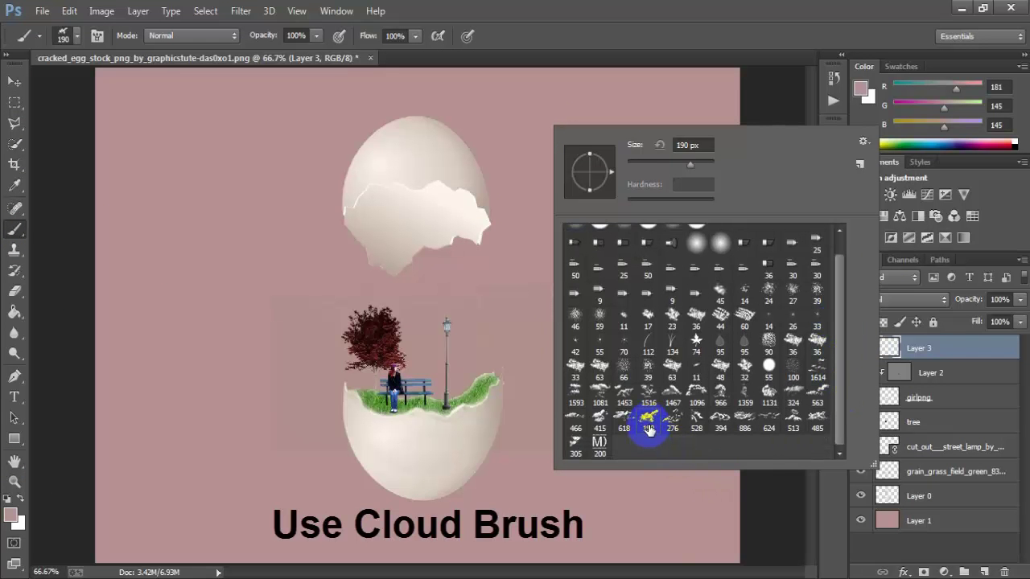
left_click(20, 499)
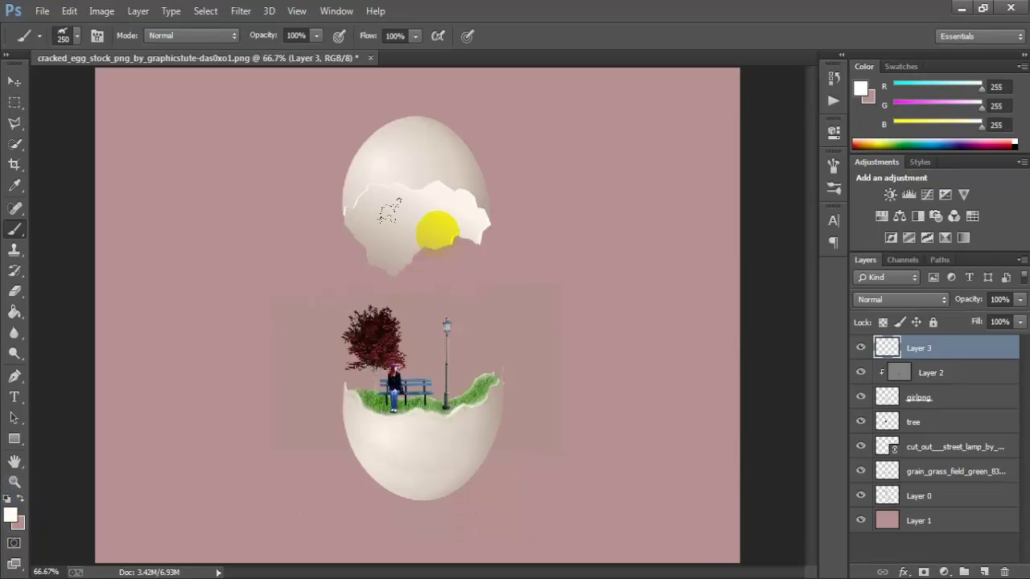
left_click(414, 233)
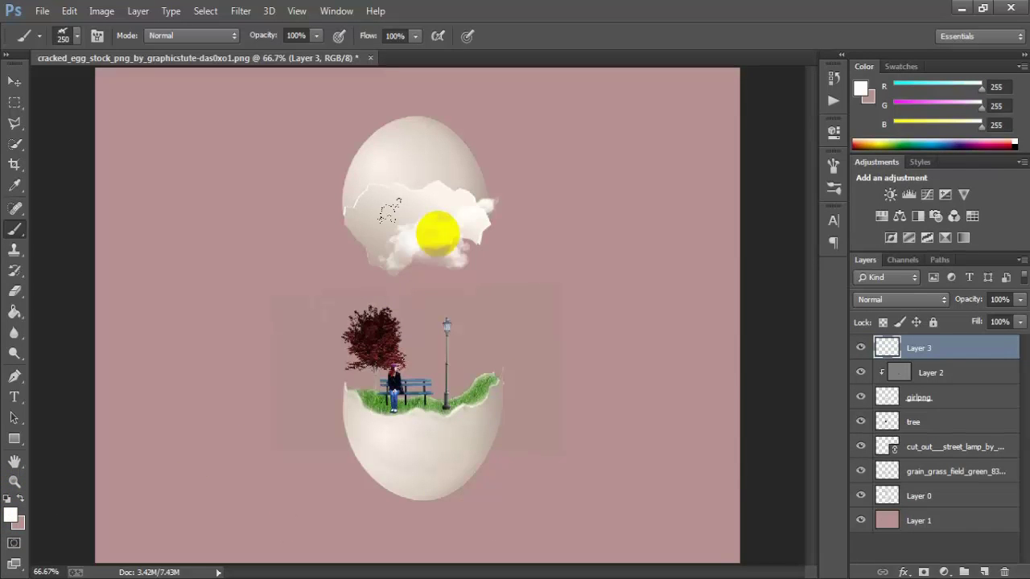
left_click(446, 229)
Try the 415 cloud brush, undo it, and close the brush presets panel
right_click(561, 217)
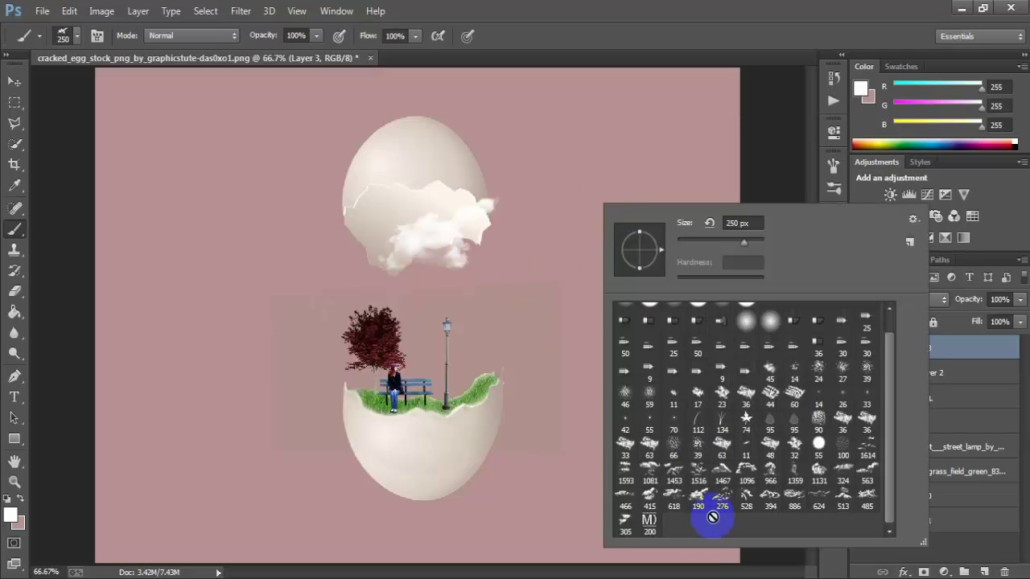
left_click(650, 497)
key("ctrl+z")
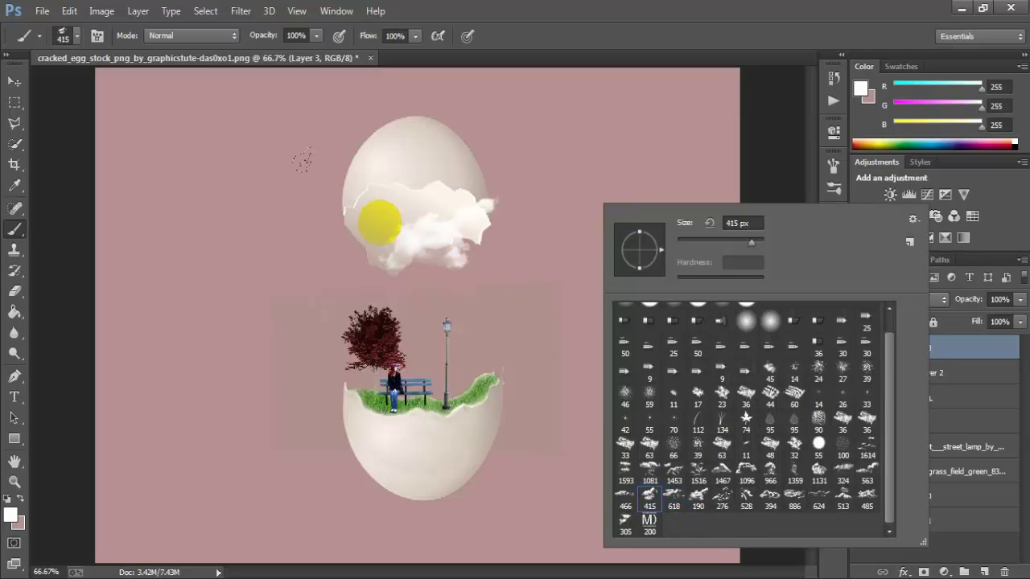
left_click_drag(378, 221, 661, 128)
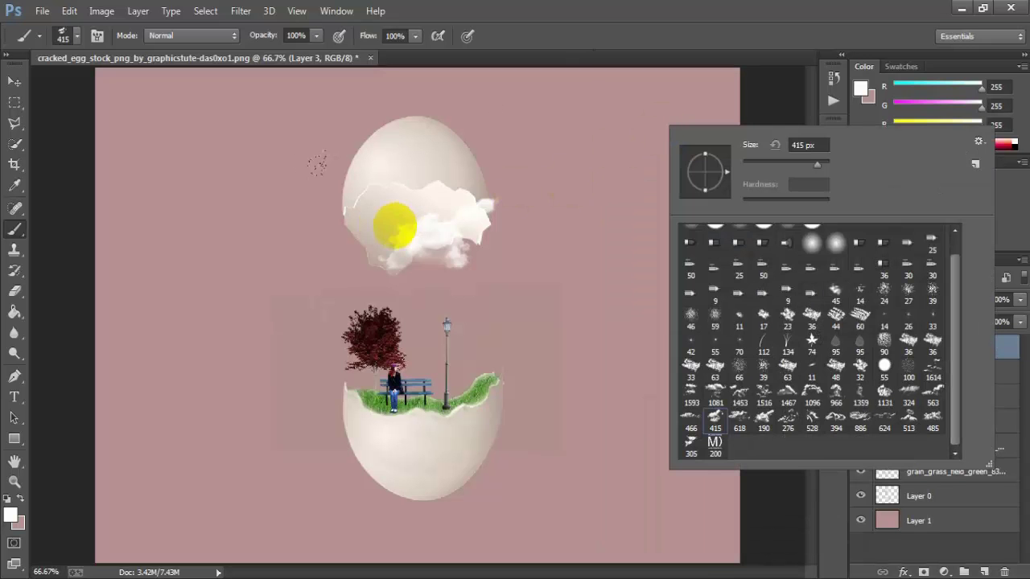
left_click_drag(486, 120, 59, 58)
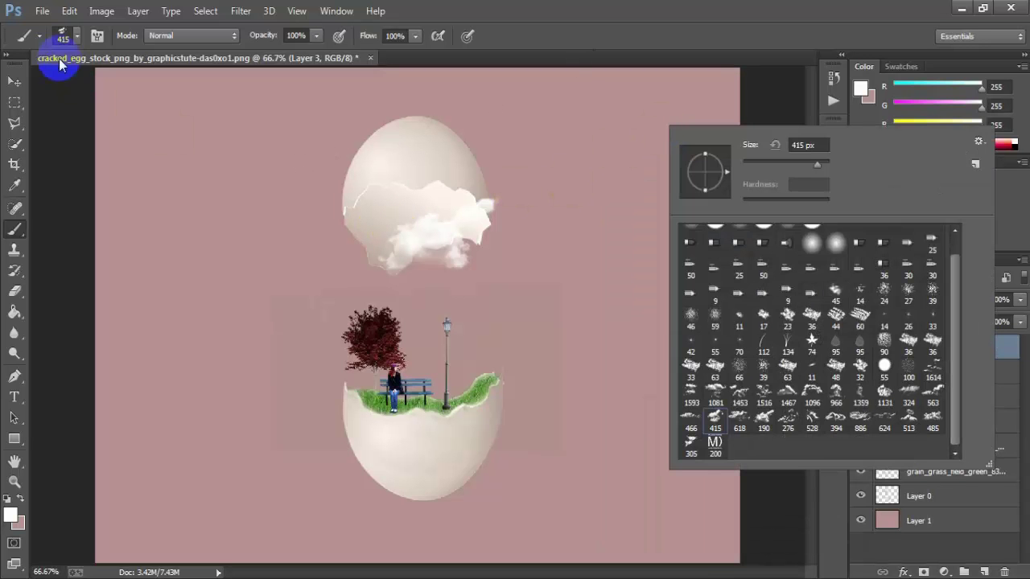
left_click(11, 69)
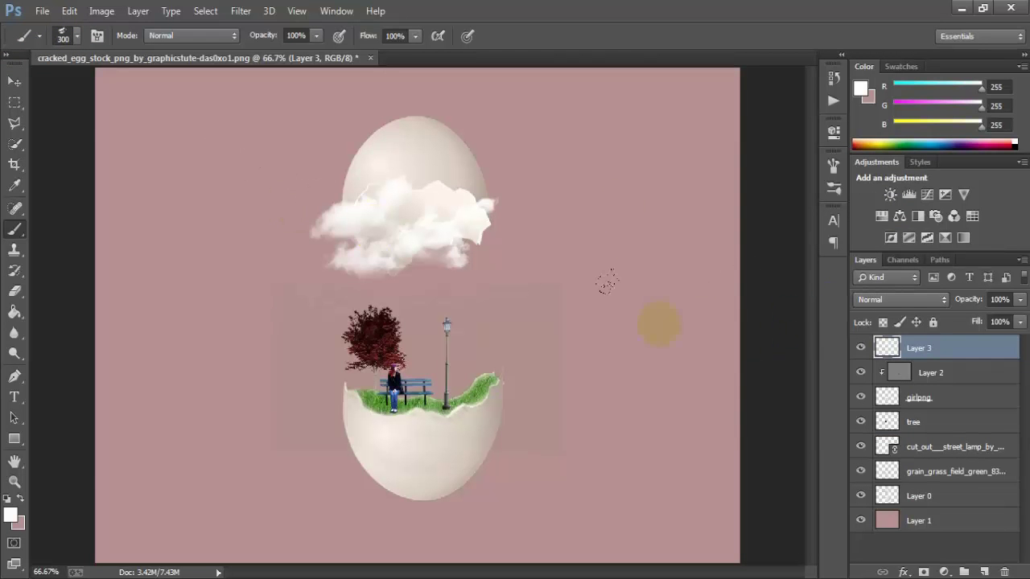
Paint wispy clouds to the right of the egg with the 276 cloud brush on Layer 3
right_click(592, 165)
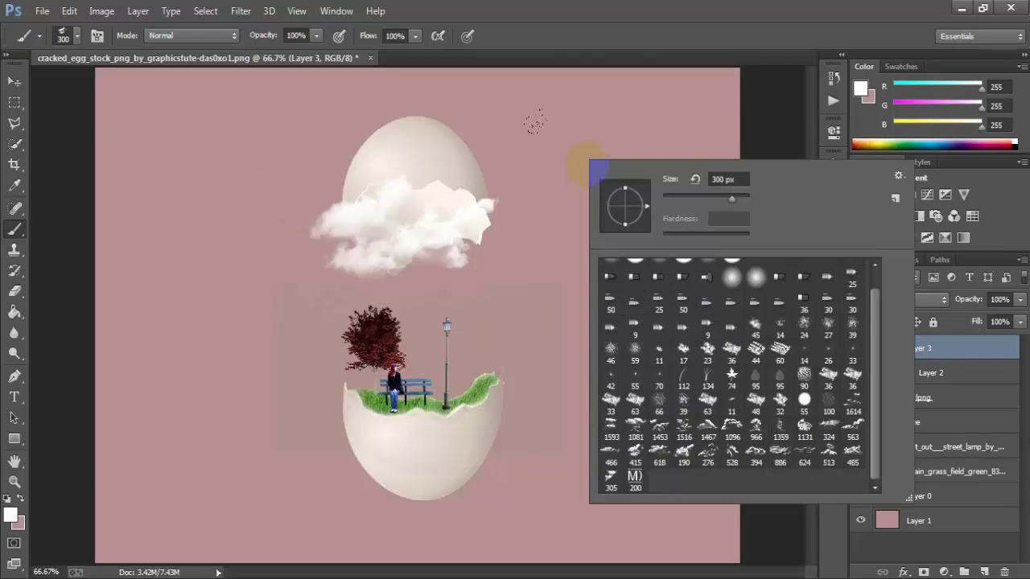
left_click(707, 461)
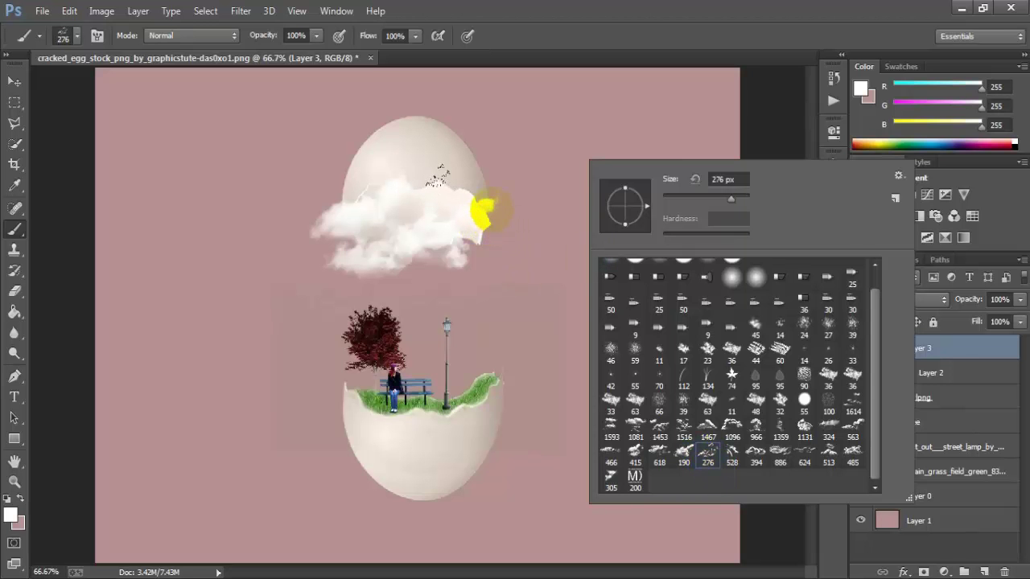
left_click(481, 211)
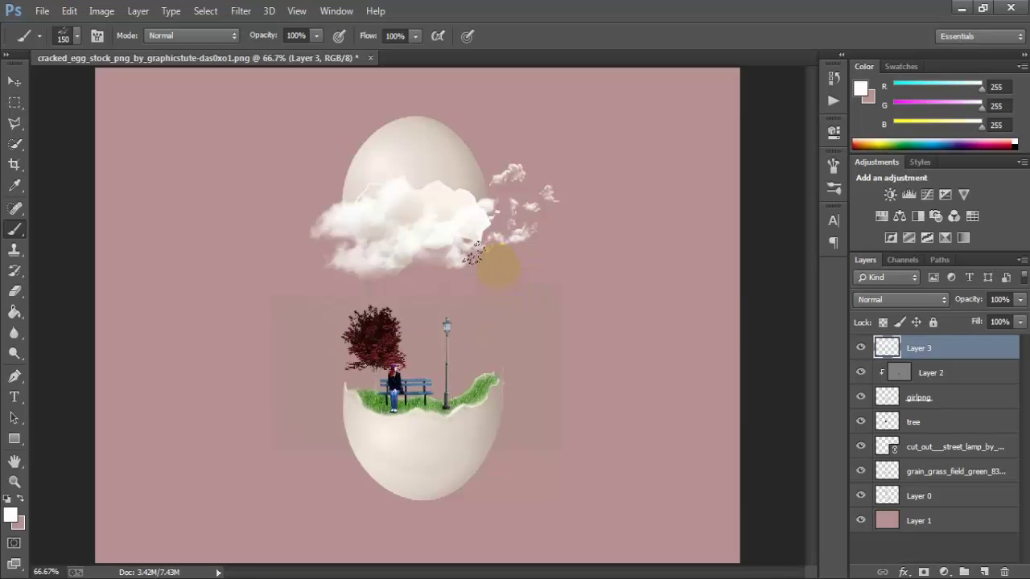
left_click_drag(481, 229, 532, 256)
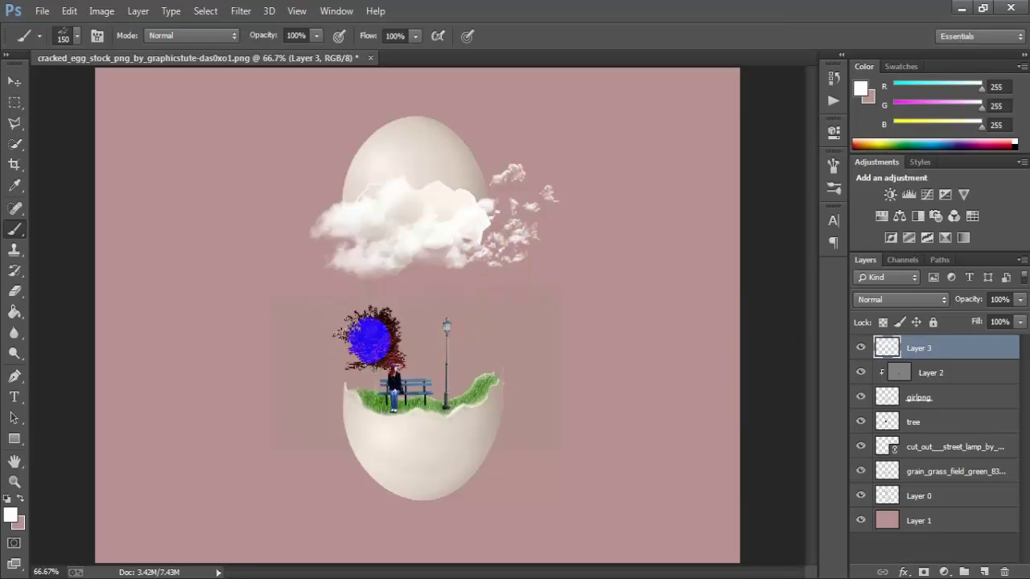
left_click(917, 351)
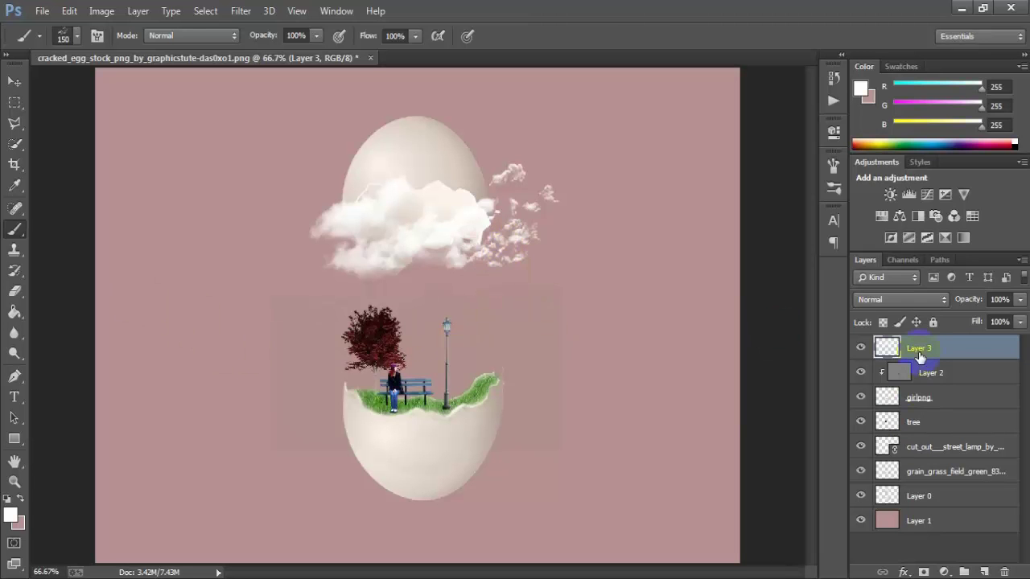
left_click(346, 279)
Free-transform the cloud layer slightly smaller from the bottom and both sides
key("ctrl+t")
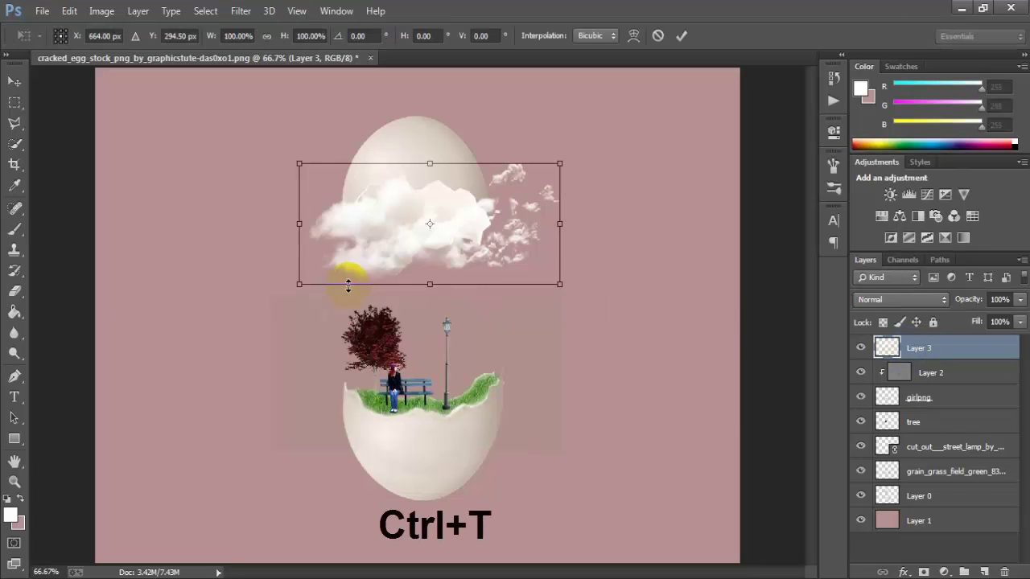
left_click_drag(358, 284, 359, 270)
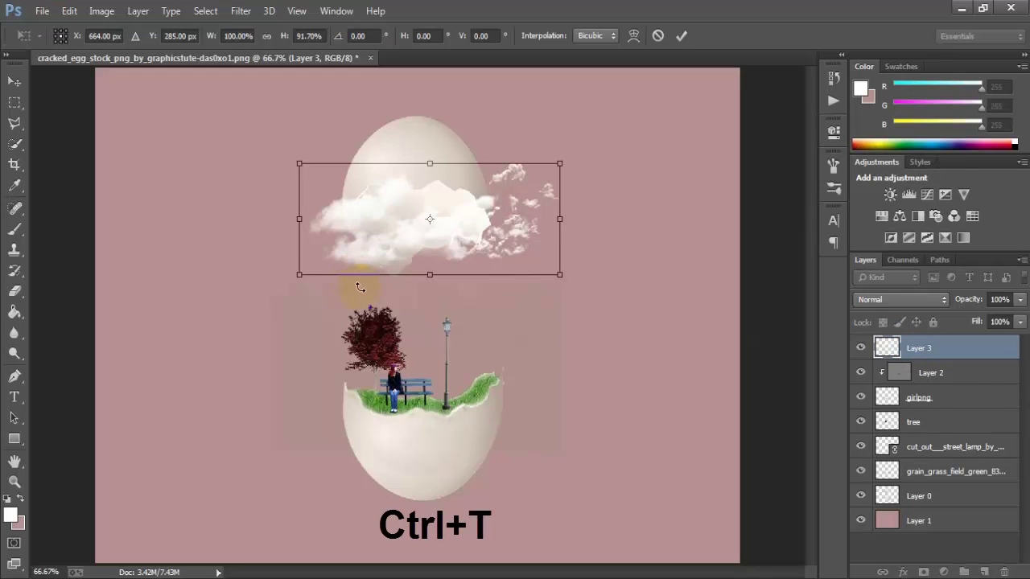
left_click_drag(290, 227, 304, 225)
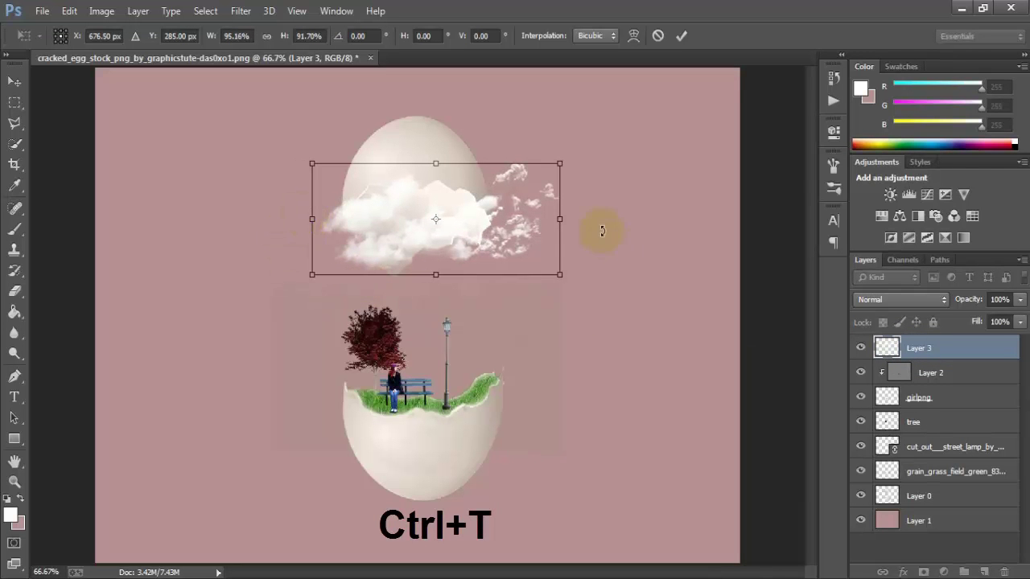
left_click_drag(559, 218, 549, 216)
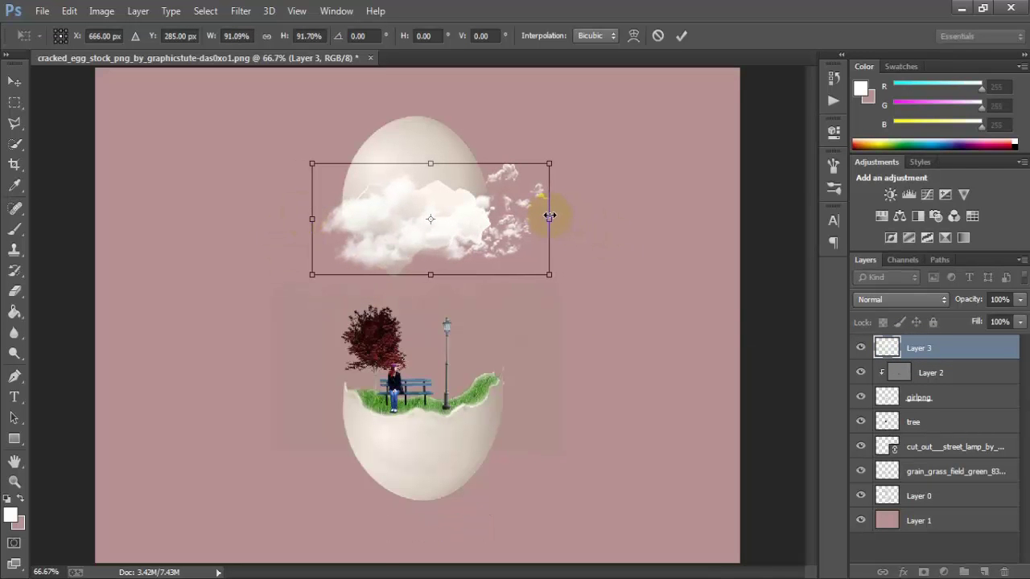
left_click_drag(432, 276, 432, 271)
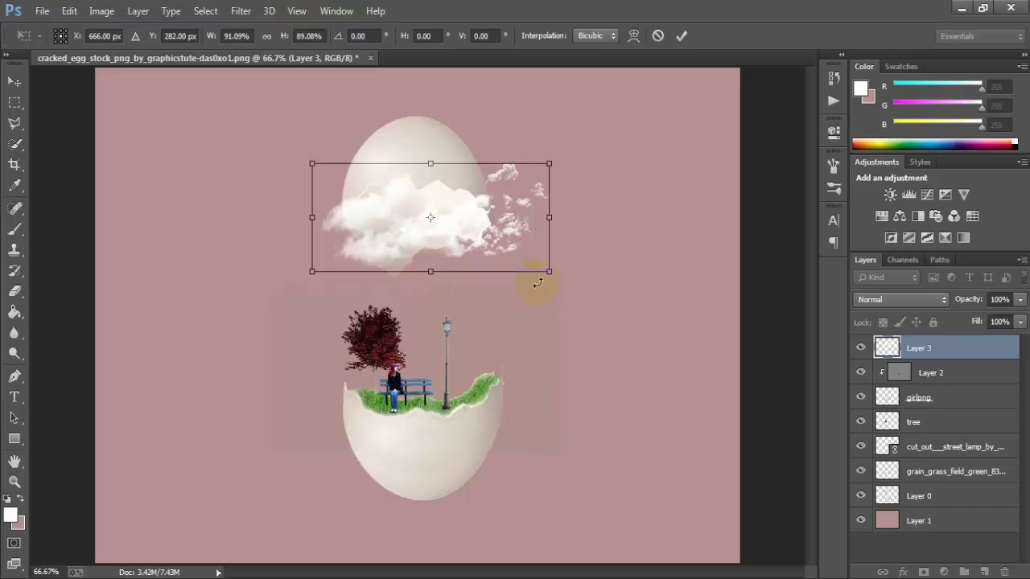
left_click_drag(545, 218, 541, 218)
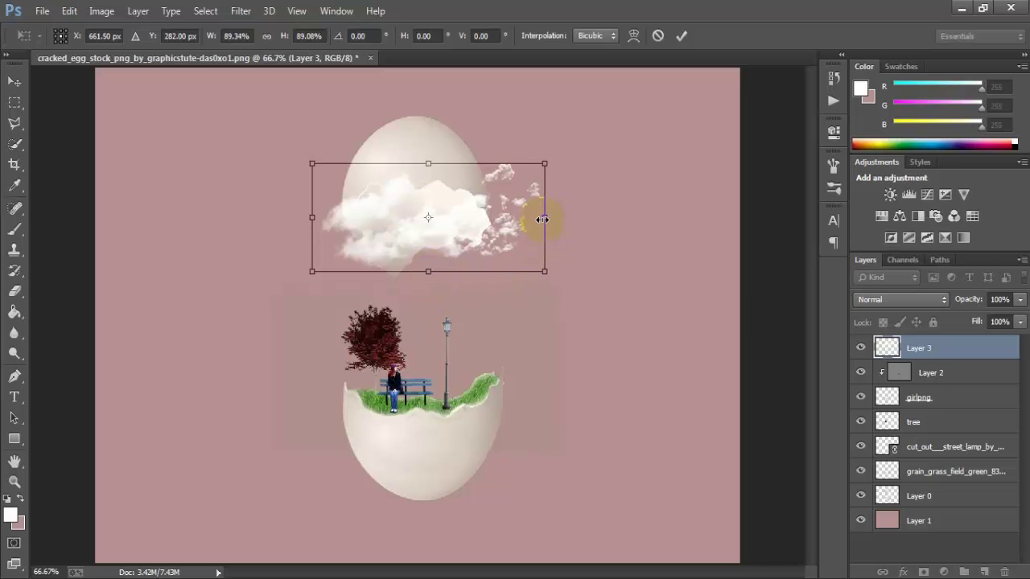
key("Return")
Load the 394 cloud brush preset for the Brush tool
key("b")
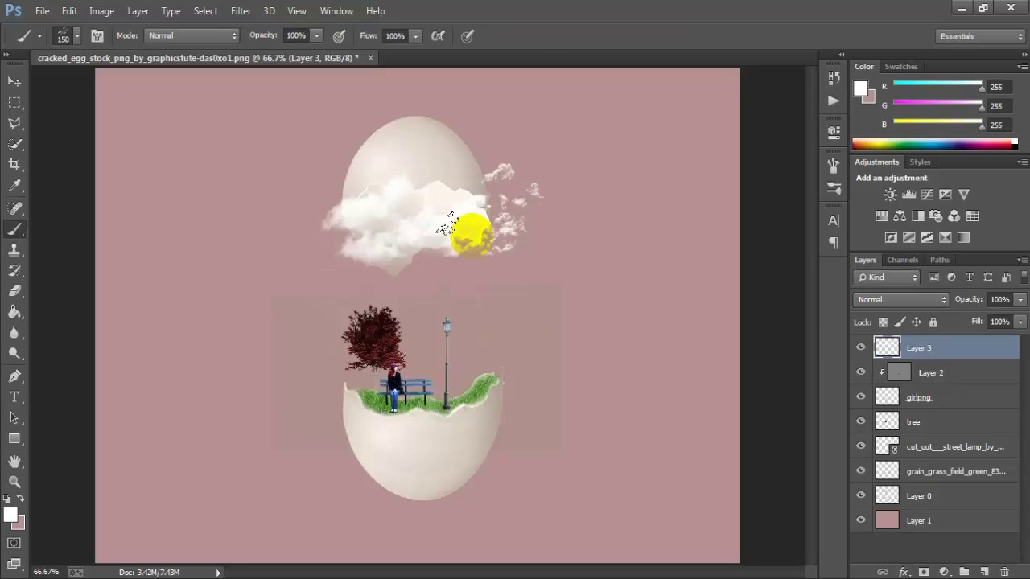
left_click(8, 515)
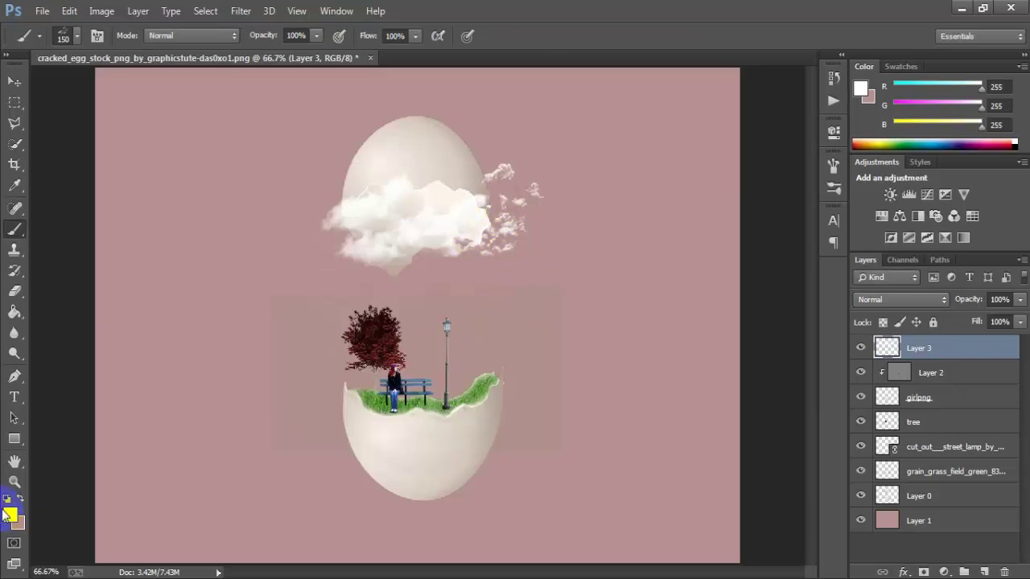
right_click(576, 135)
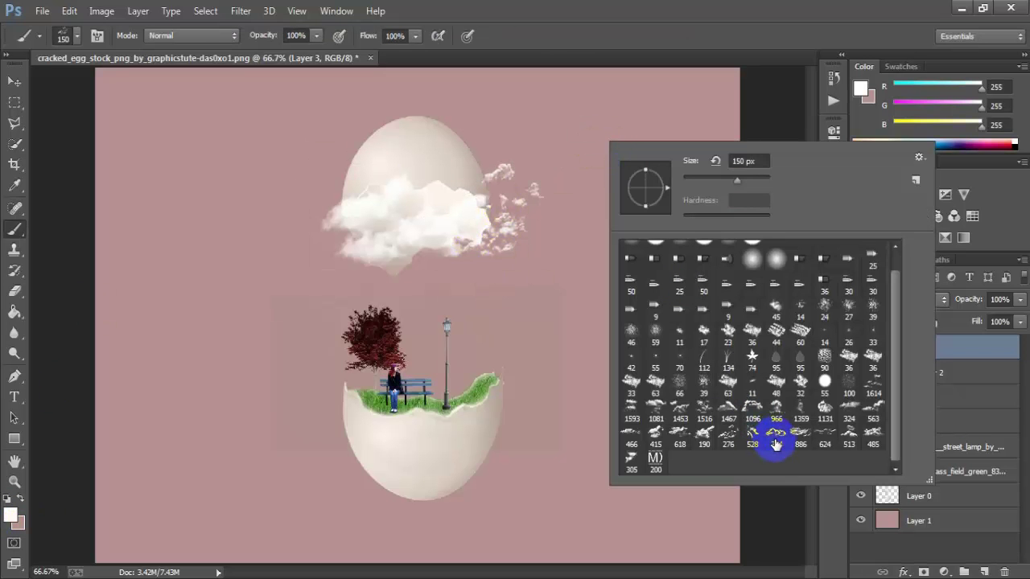
left_click(775, 444)
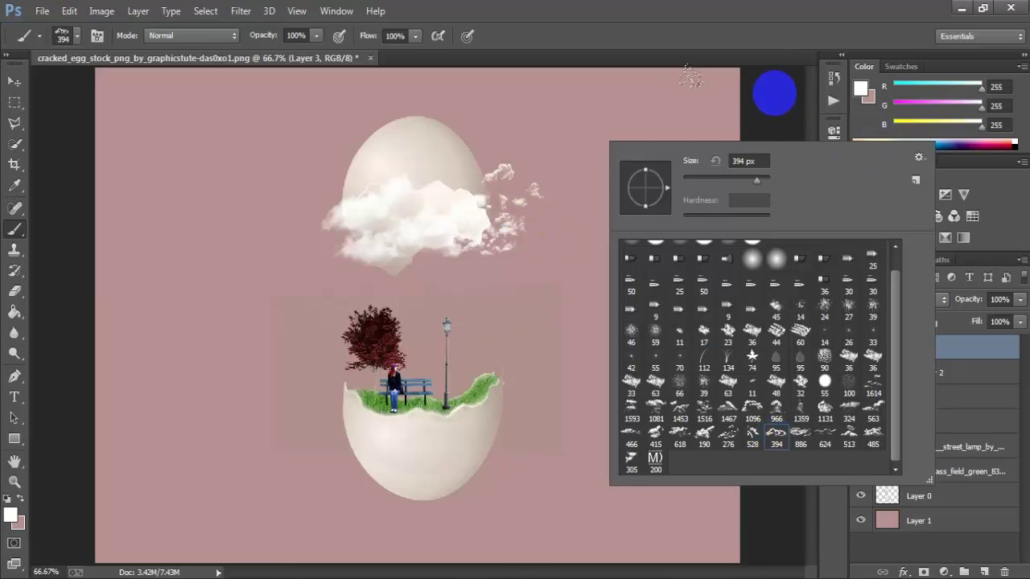
left_click(515, 232)
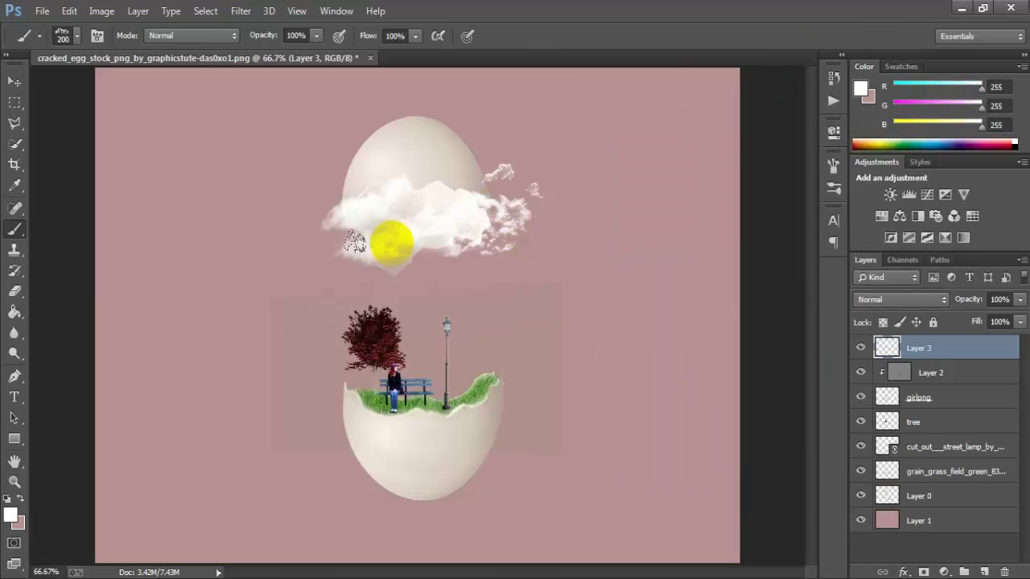
left_click(16, 88)
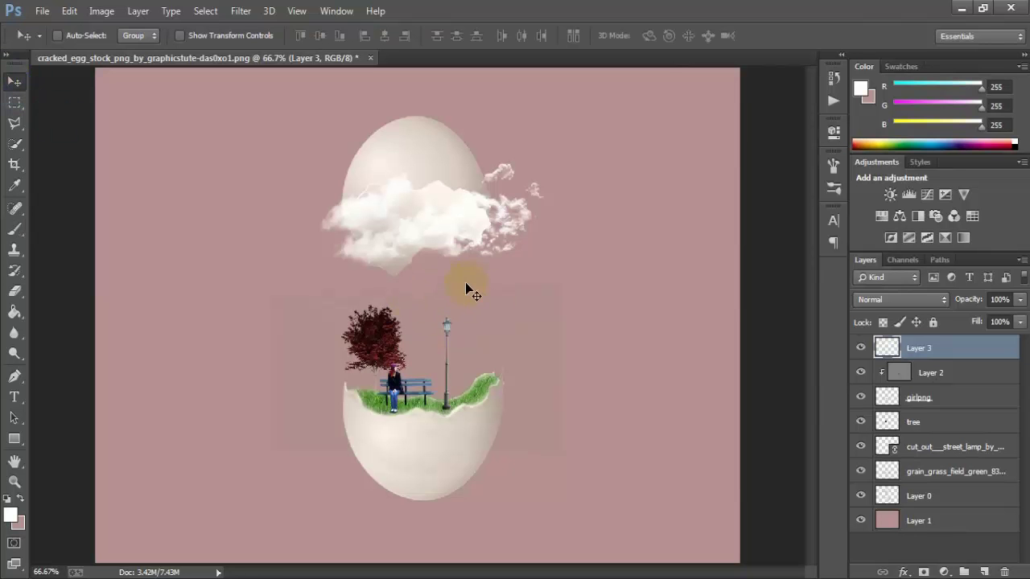
Place the linked flock-of-birds PNG, scaled to about 47% and tilted -13.4°, over the clouds
left_click(42, 10)
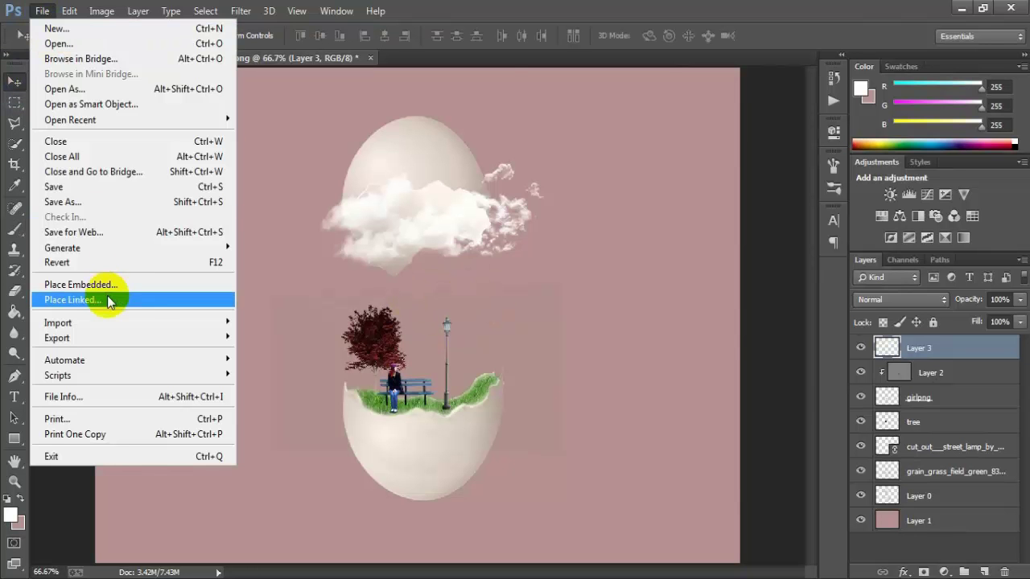
left_click(142, 302)
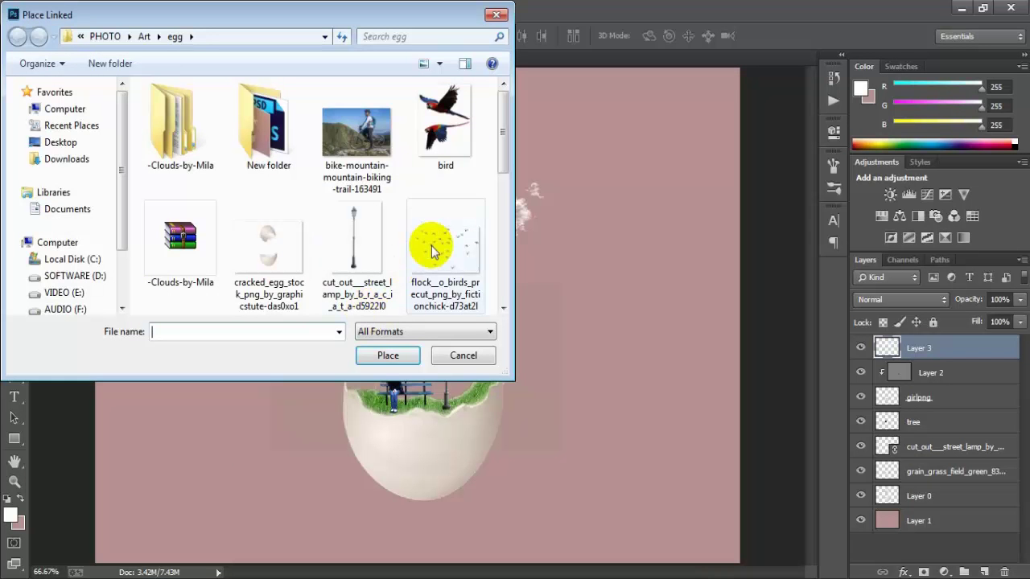
left_click(432, 251)
left_click(387, 355)
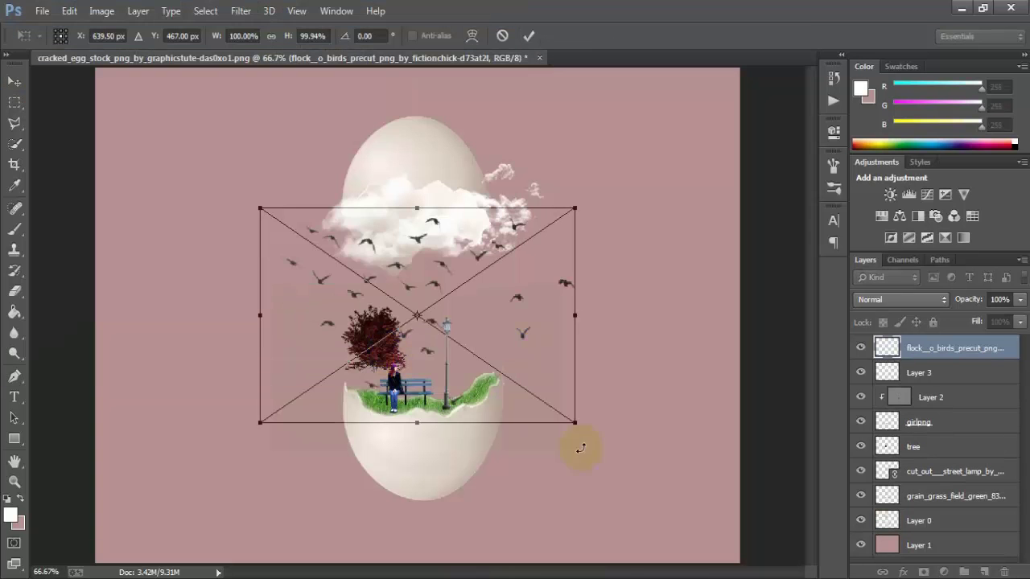
left_click_drag(573, 421, 487, 365)
left_click_drag(424, 328, 430, 244)
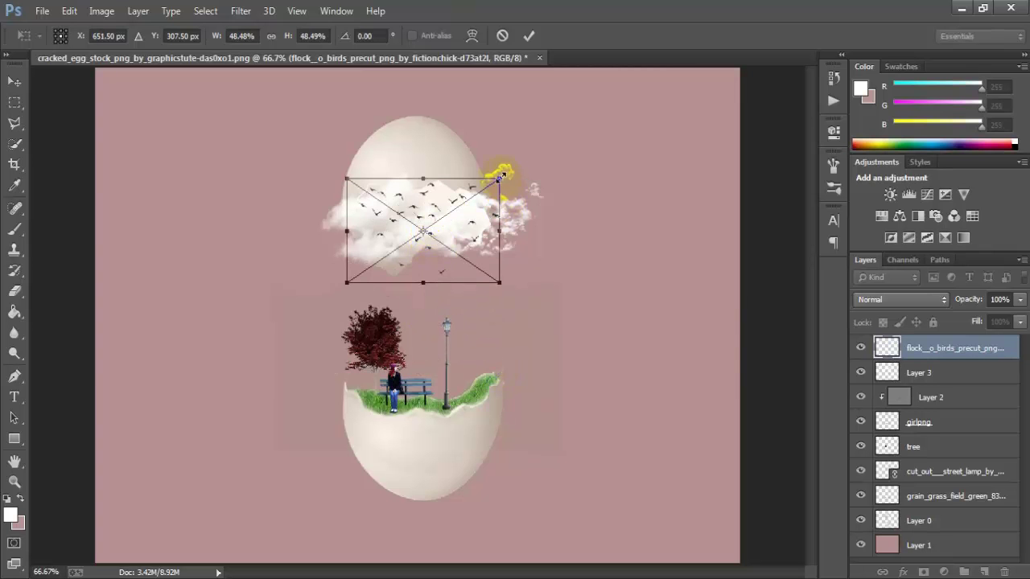
mouse_move(487, 257)
left_mouse_down()
mouse_move(470, 289)
mouse_move(434, 272)
left_mouse_up()
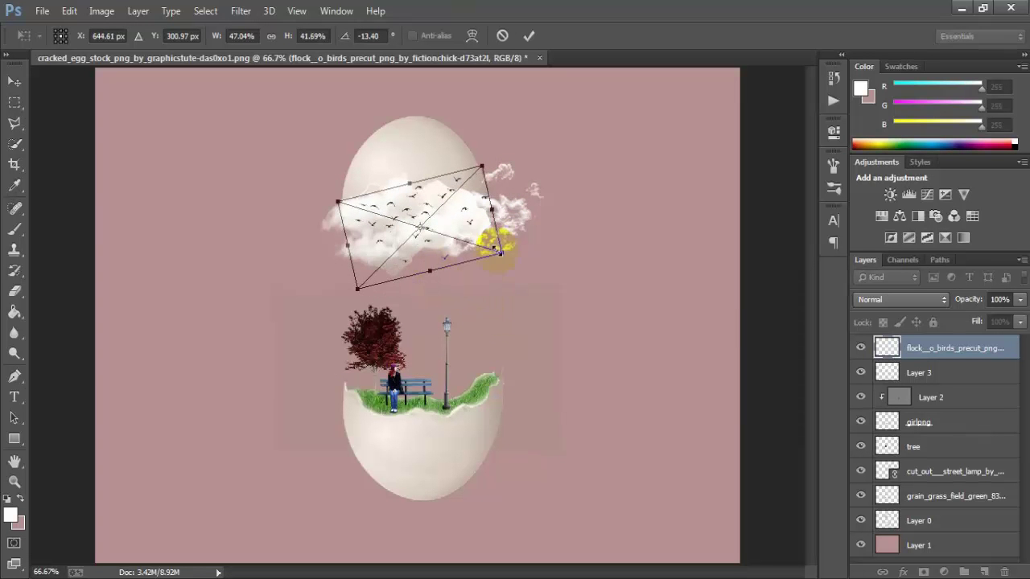
left_click_drag(492, 209, 491, 210)
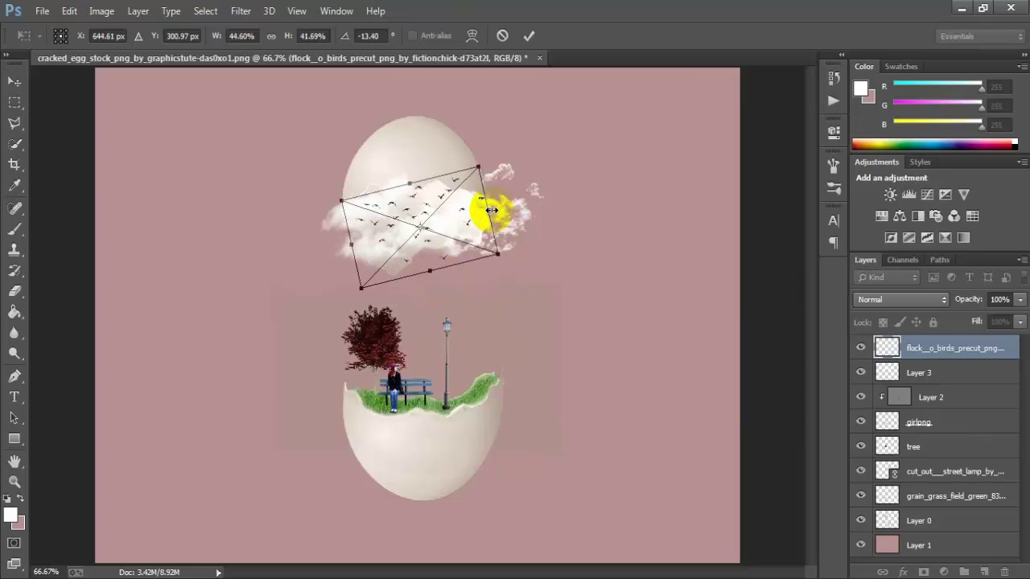
key("Return")
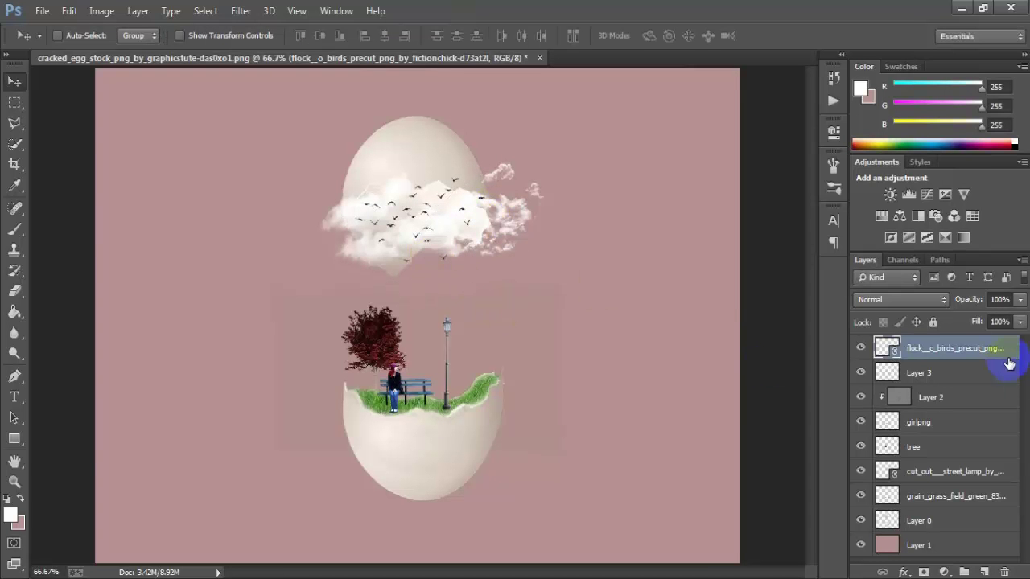
Open bird.png with the two parrots
left_click(40, 11)
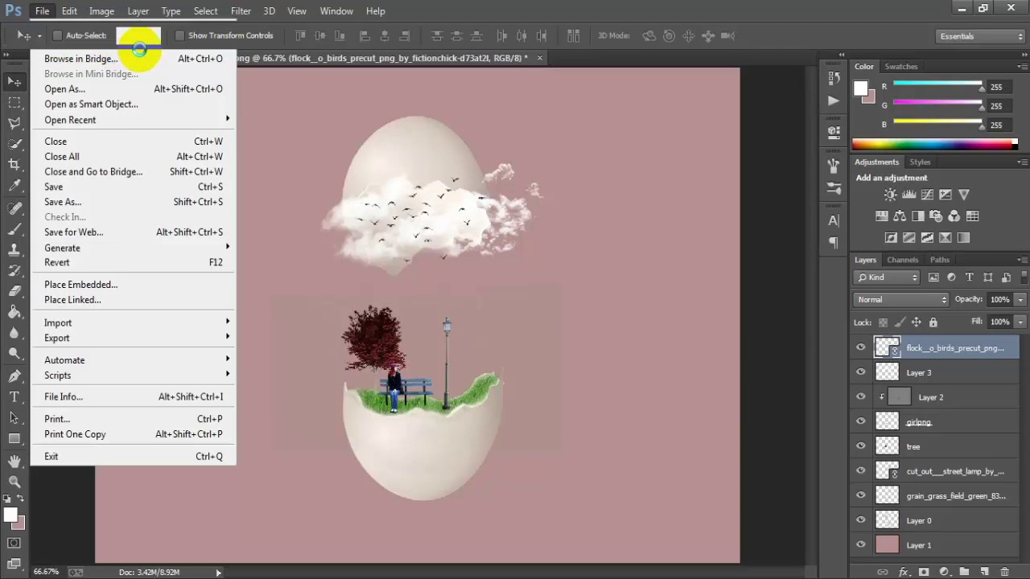
left_click(121, 44)
left_click(444, 128)
left_click(387, 355)
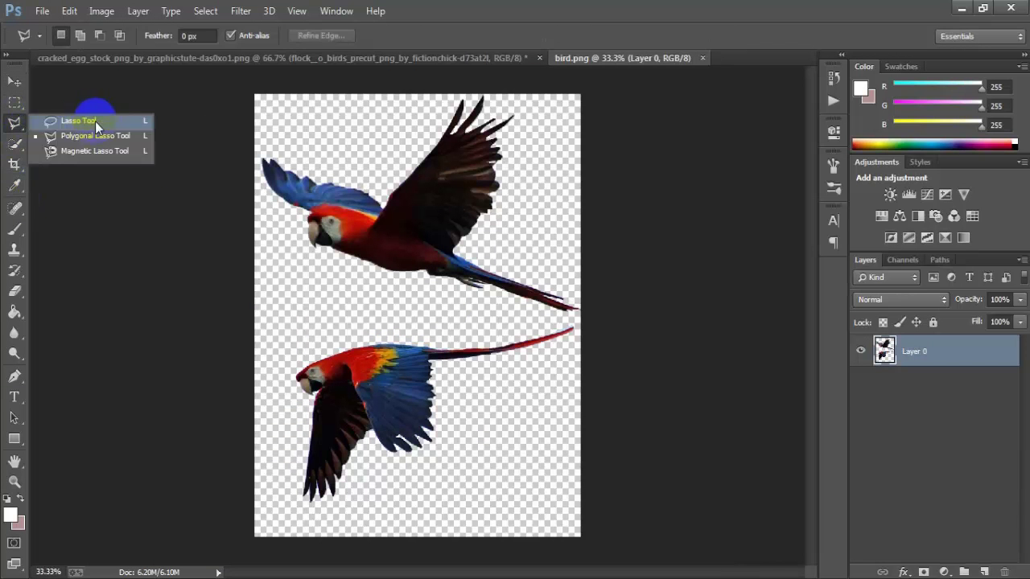
Lasso the lower parrot and drag it into the cracked egg scene as Layer 4
left_click_drag(14, 126, 98, 122)
mouse_move(286, 326)
left_mouse_down()
mouse_move(270, 450)
mouse_move(443, 520)
mouse_move(611, 361)
mouse_move(592, 319)
mouse_move(283, 326)
left_mouse_up()
left_click(14, 82)
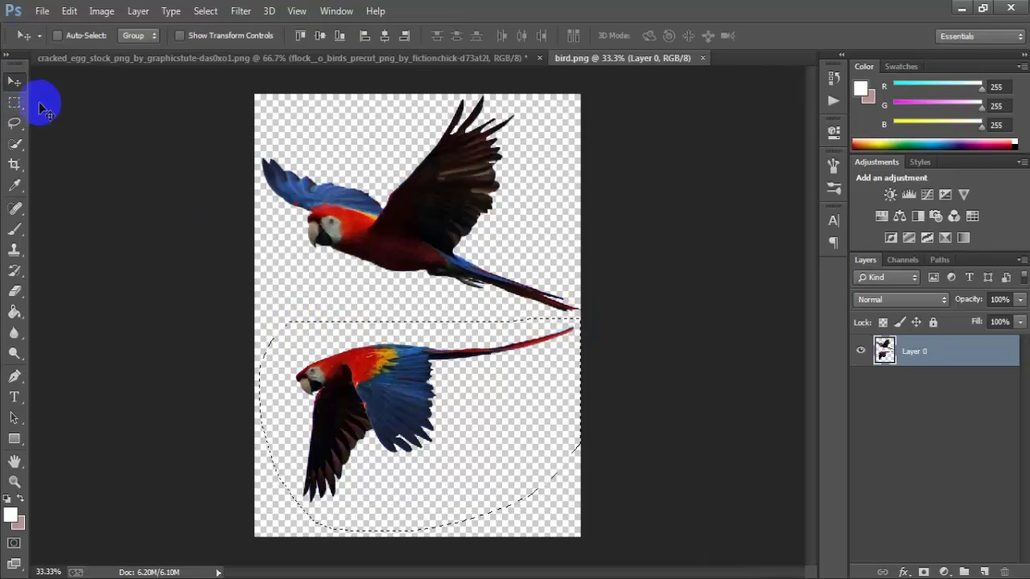
mouse_move(375, 410)
left_mouse_down()
mouse_move(259, 168)
mouse_move(409, 286)
left_mouse_up()
key("ctrl+t")
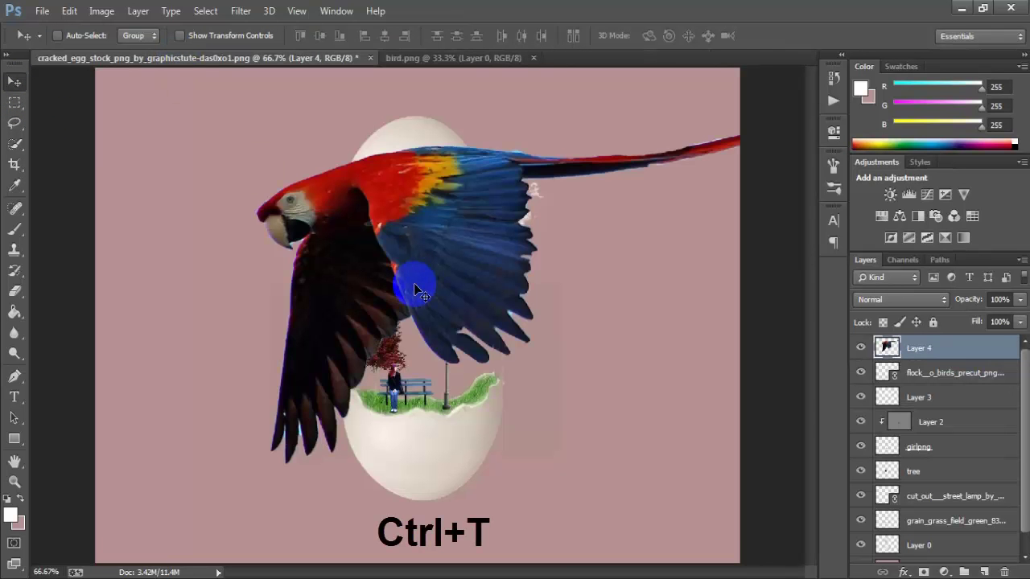
Flip the Layer 4 parrot horizontally, shrink it to about 11%, and set it above the tree
left_click(282, 199)
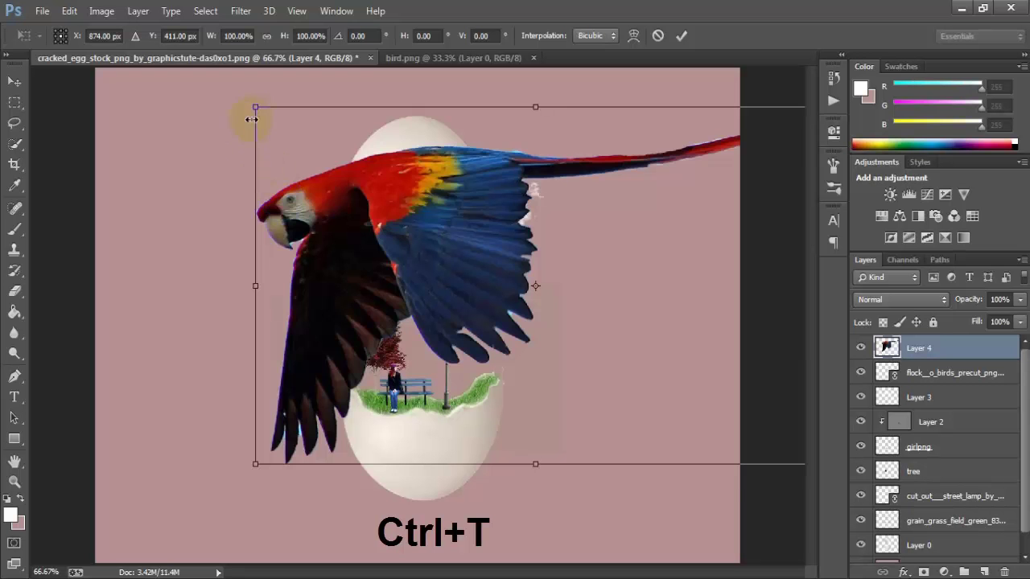
mouse_move(255, 108)
left_mouse_down()
mouse_move(368, 196)
mouse_move(475, 247)
left_mouse_up()
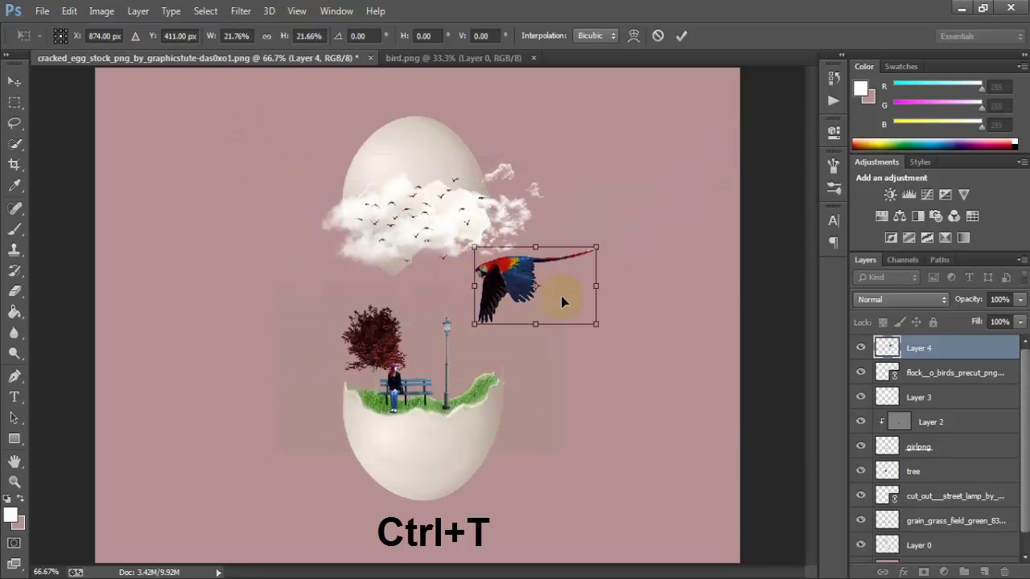
right_click(566, 295)
left_click(669, 537)
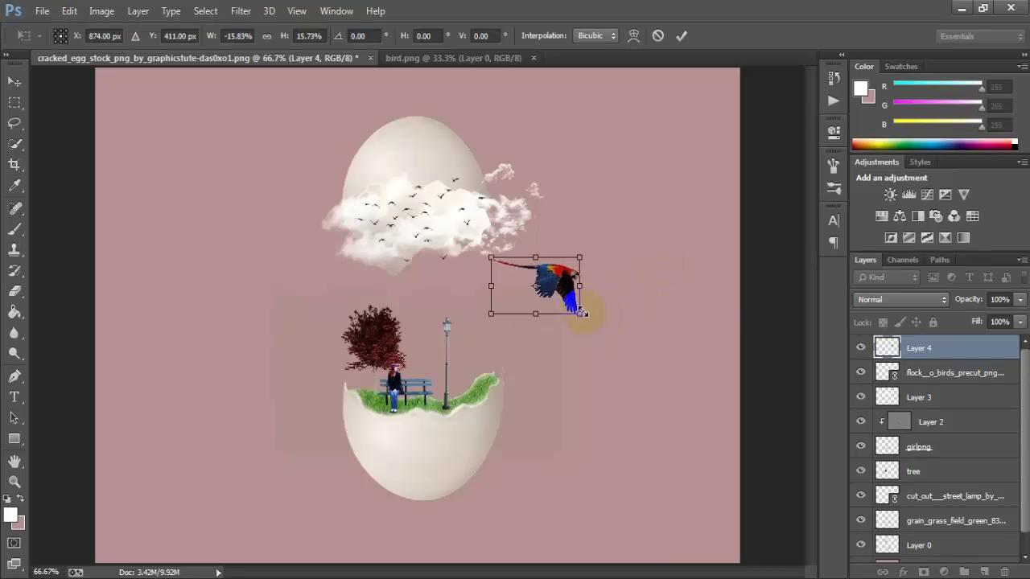
mouse_move(597, 325)
left_mouse_down()
mouse_move(580, 314)
mouse_move(451, 307)
mouse_move(444, 318)
mouse_move(425, 303)
mouse_move(439, 276)
mouse_move(430, 309)
left_mouse_up()
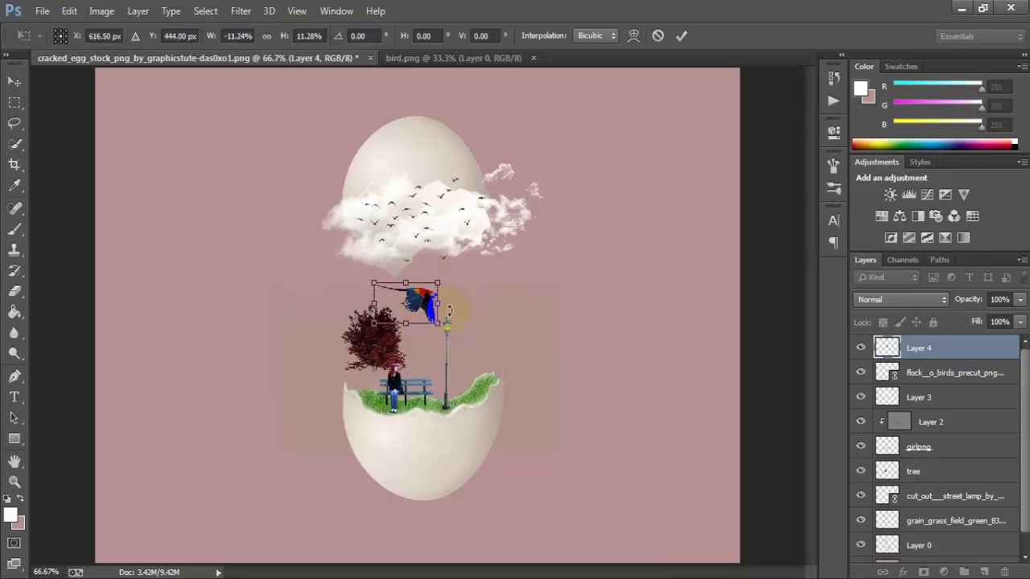
key("Return")
scroll(908, 475, "down", 1)
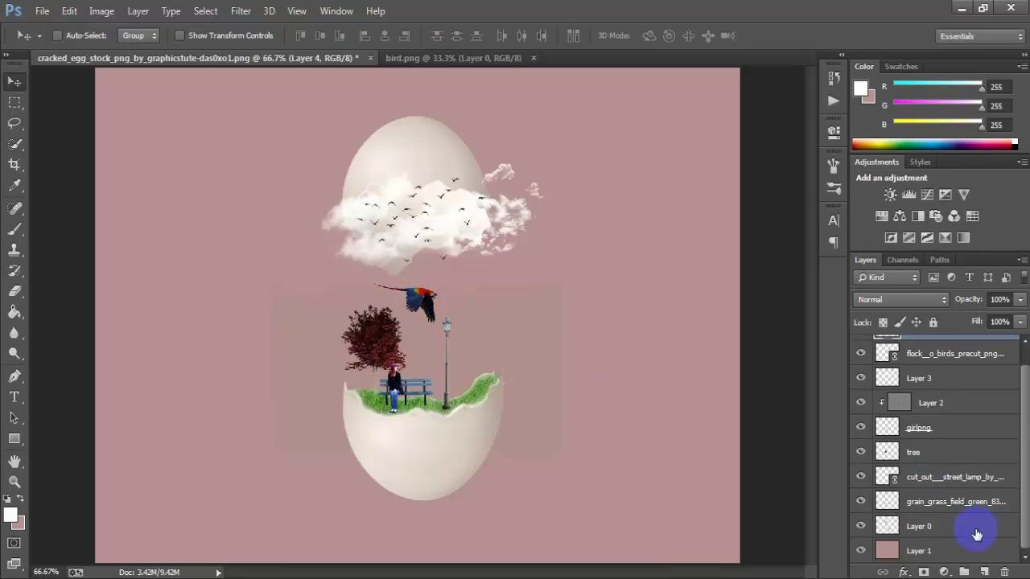
Show the street lamp layer and shrink it to about 2.47% wide by 2.37% high
left_click(862, 481)
left_click(913, 479)
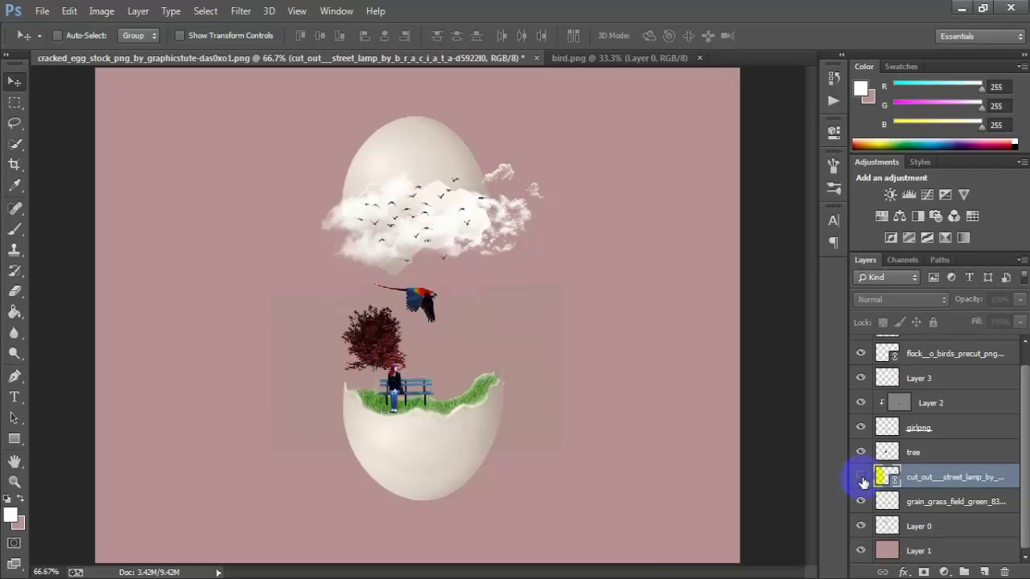
key("ctrl+t")
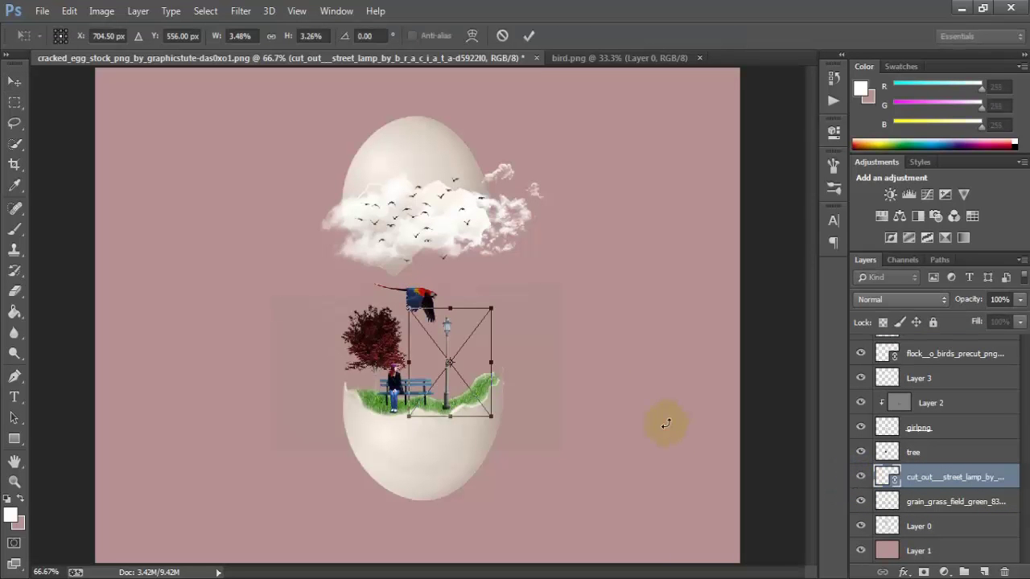
left_click_drag(408, 308, 413, 323)
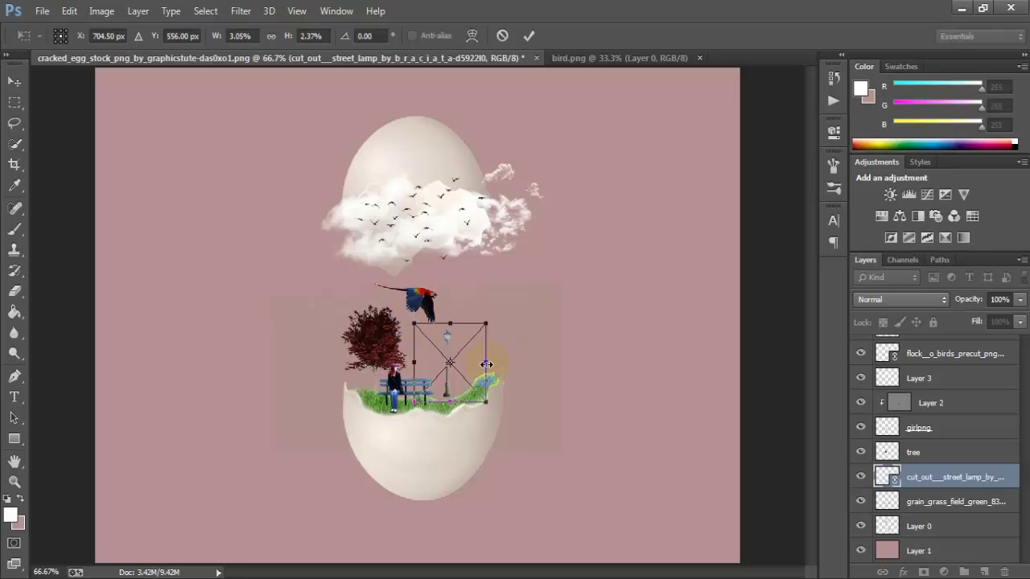
left_click_drag(483, 364, 480, 365)
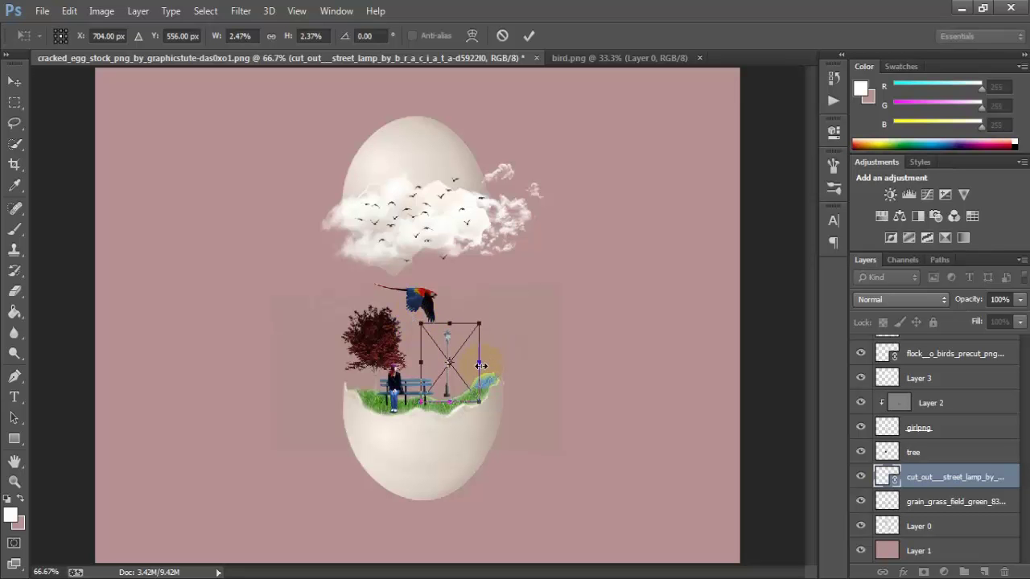
Nudge the lamp down and right onto the grass, commit, and select Layer 4
key("Down")
key("Down")
key("Down")
key("Down")
key("Down")
key("Down")
key("Down")
key("Down")
key("Down")
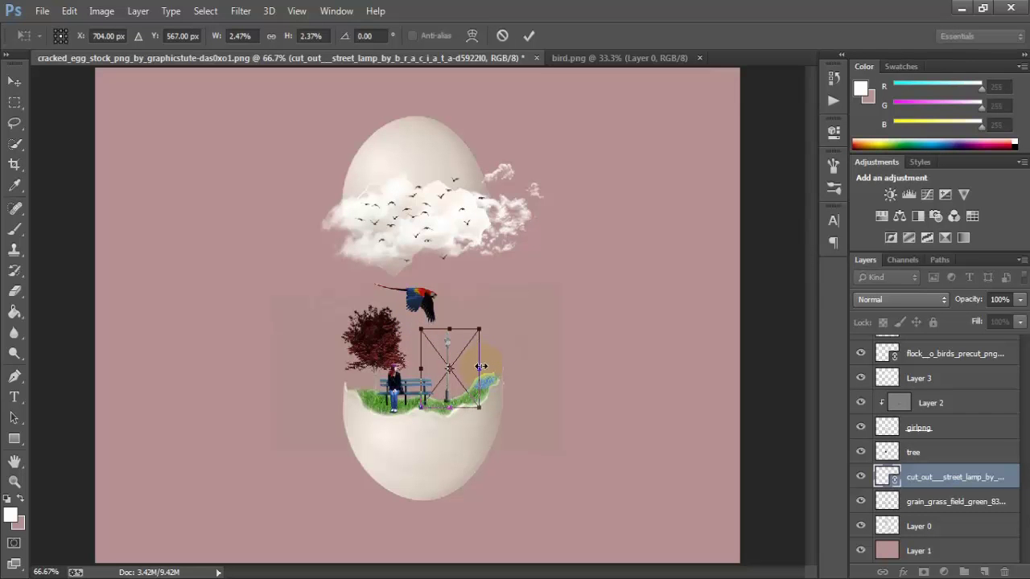
key("Down")
key("Down")
key("Down")
key("Down")
key("Down")
key("Down")
key("Down")
key("Right")
key("Right")
key("Right")
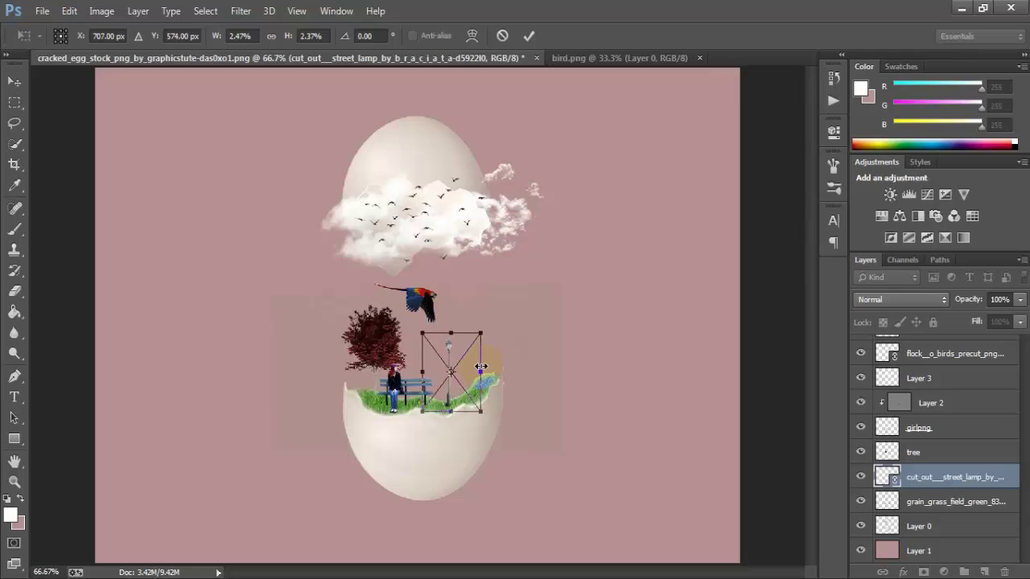
key("Right")
key("Right")
key("Right")
key("Down")
key("Down")
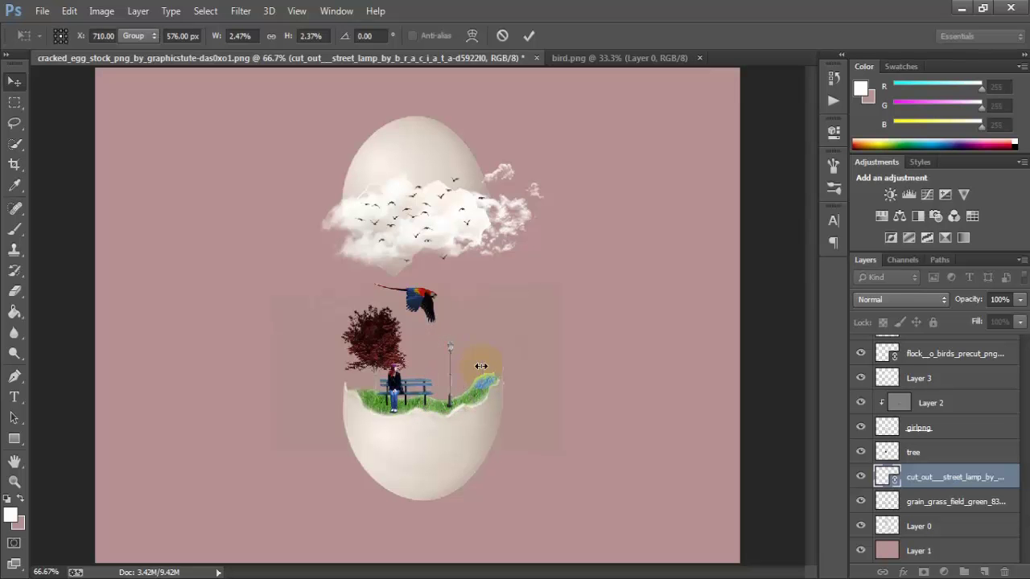
key("Return")
scroll(935, 451, "up", 1)
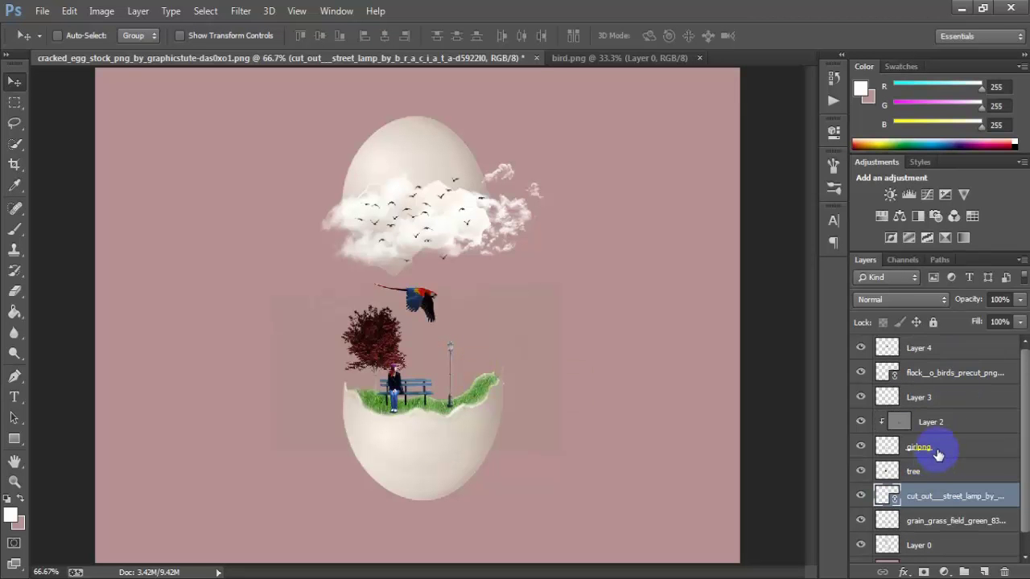
left_click(933, 349)
Show and nudge the first parrot, then deselect in bird.png
left_click(865, 347)
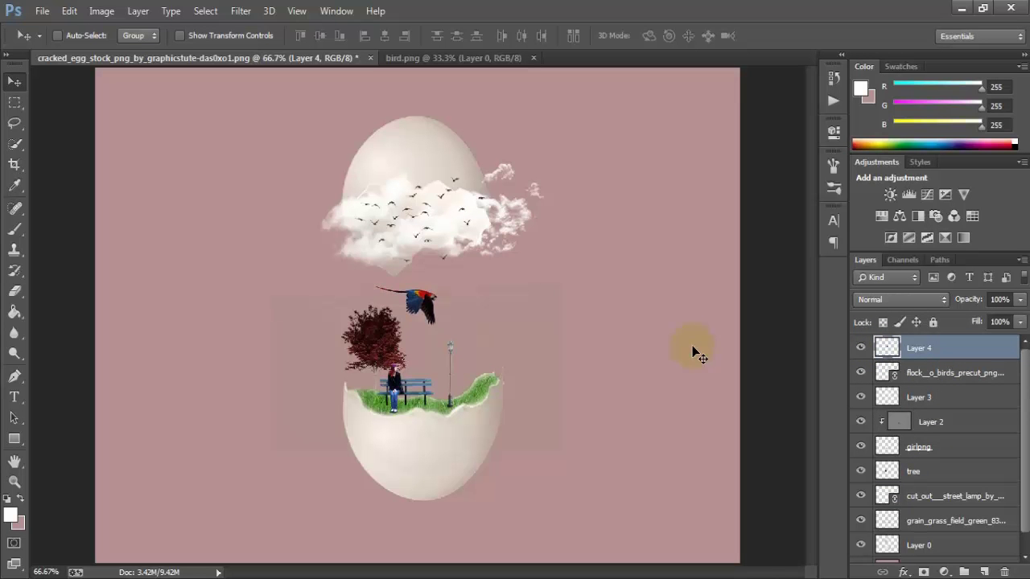
left_click_drag(692, 347, 697, 354)
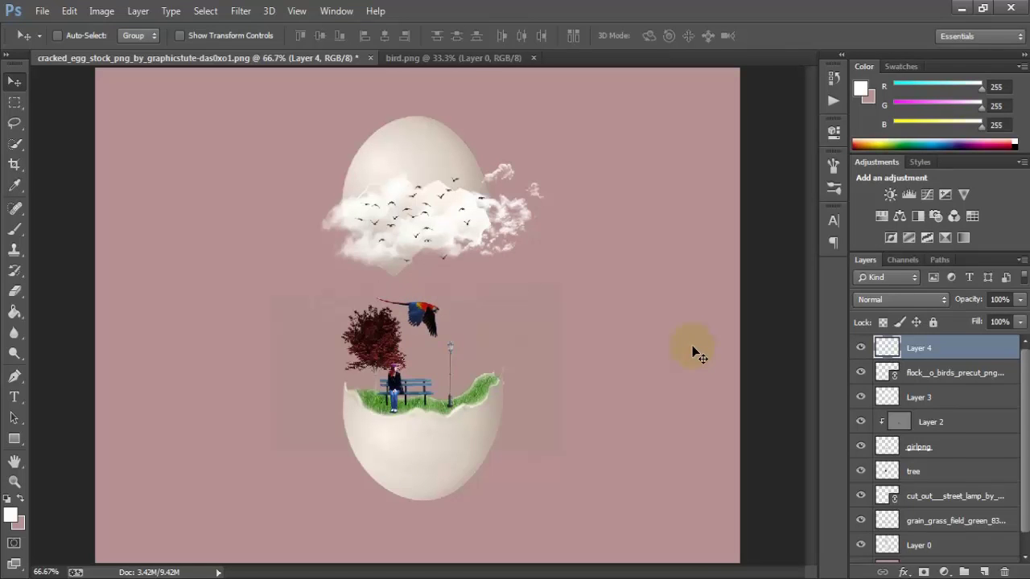
left_click(468, 58)
key("ctrl+d")
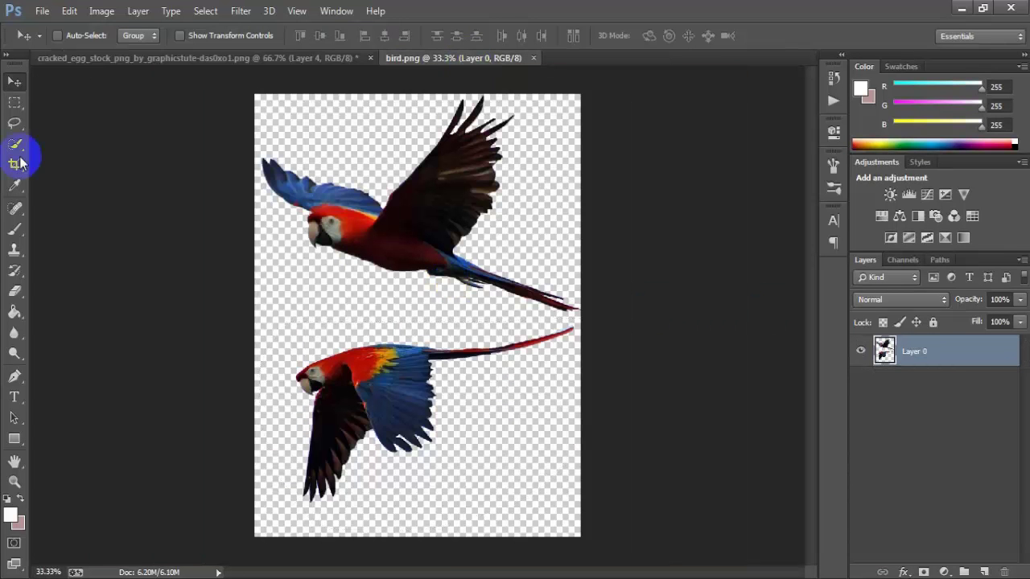
Lasso the upper parrot and drag it into the egg scene as Layer 5
left_click(15, 123)
mouse_move(258, 146)
left_mouse_down()
mouse_move(455, 329)
mouse_move(442, 87)
mouse_move(257, 115)
mouse_move(259, 175)
left_mouse_up()
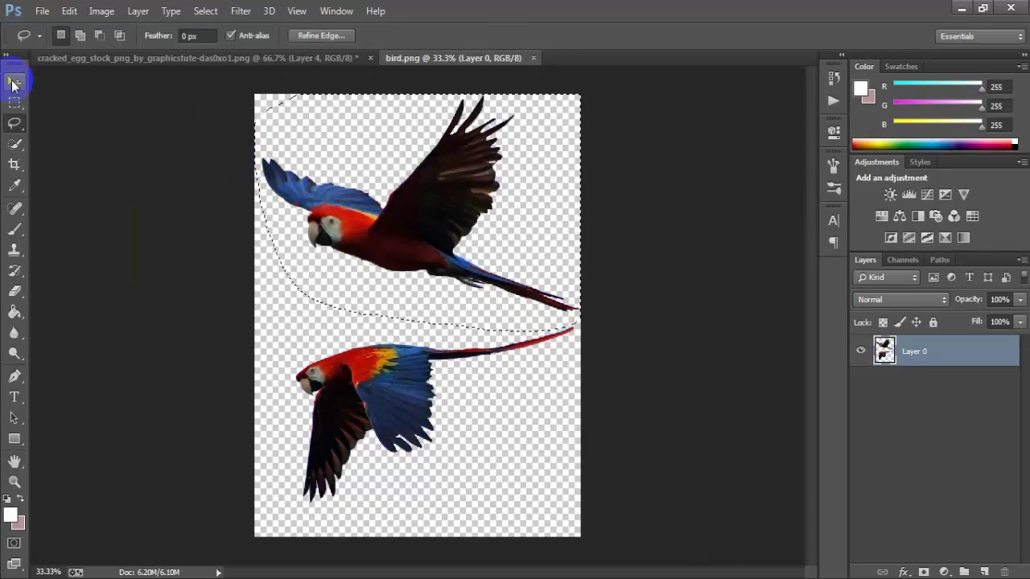
left_click(15, 82)
mouse_move(427, 261)
left_mouse_down()
mouse_move(262, 66)
mouse_move(390, 324)
left_mouse_up()
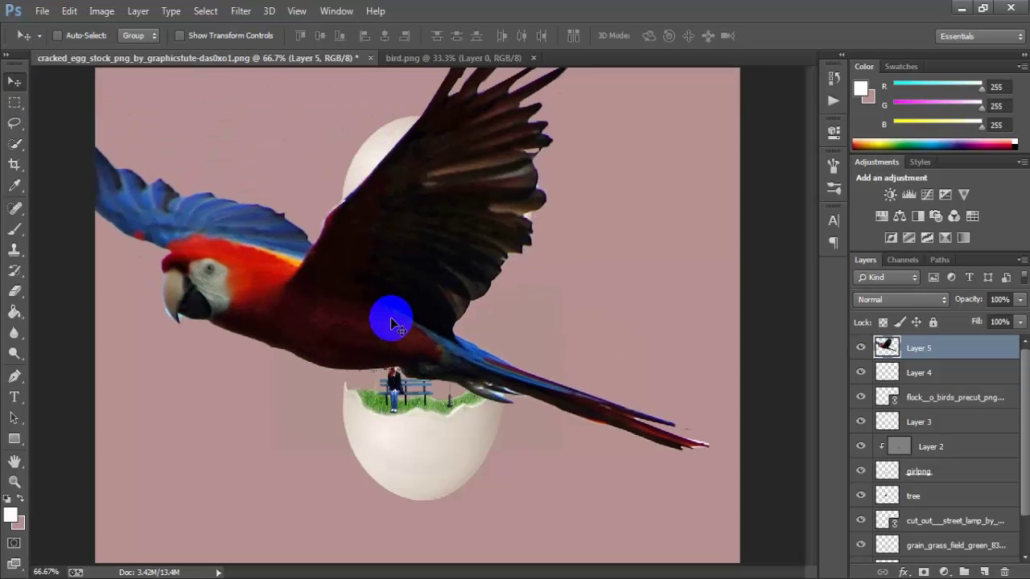
Shrink the new parrot to about a fifth and flip it horizontally
key("ctrl+t")
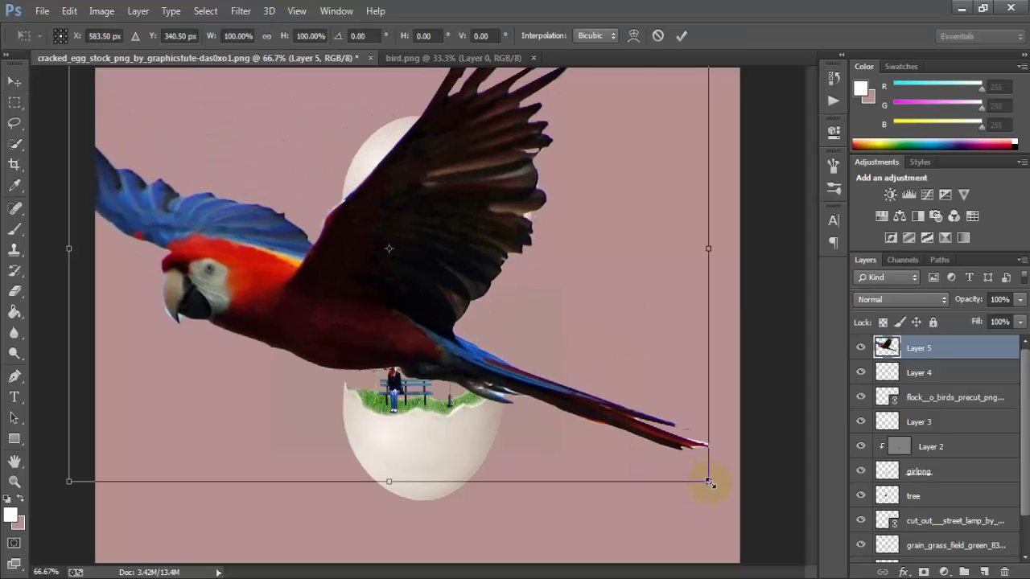
left_click_drag(710, 483, 452, 293)
right_click(405, 265)
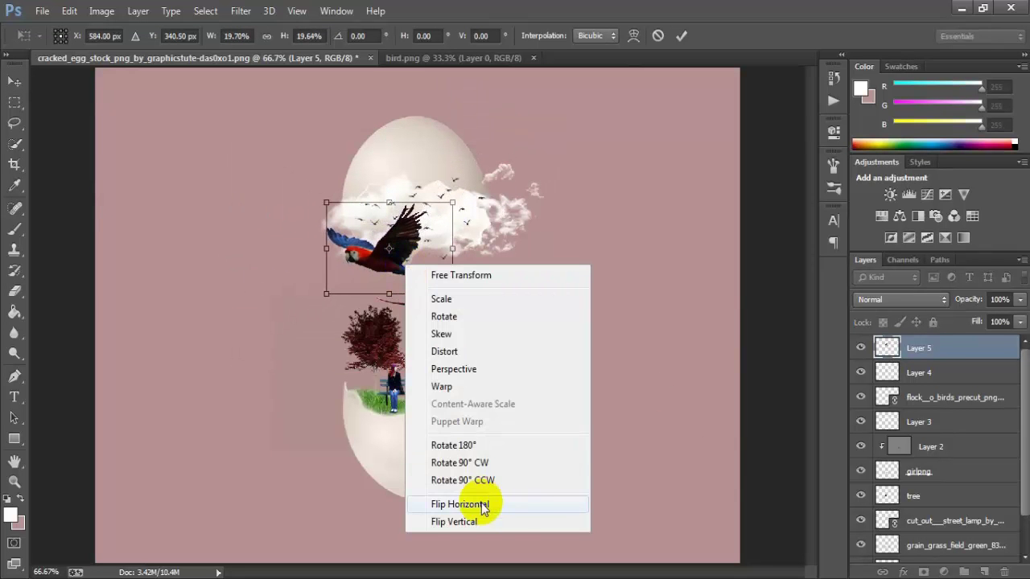
left_click(534, 505)
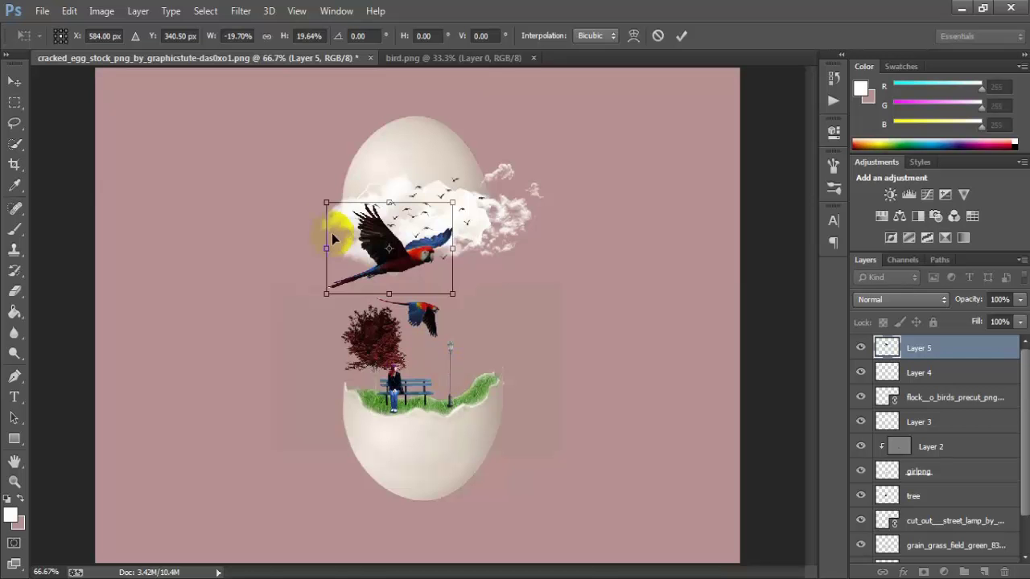
Reduce it to about 11%, tilt it 4.76° below the cloud, and select both parrot layers
left_click_drag(322, 202, 347, 217)
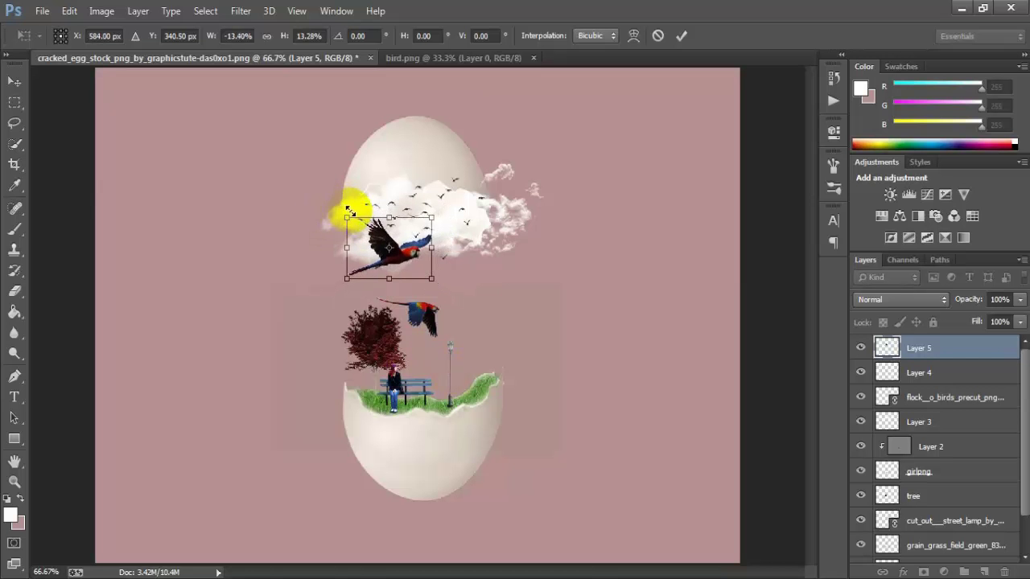
left_click_drag(407, 268, 447, 291)
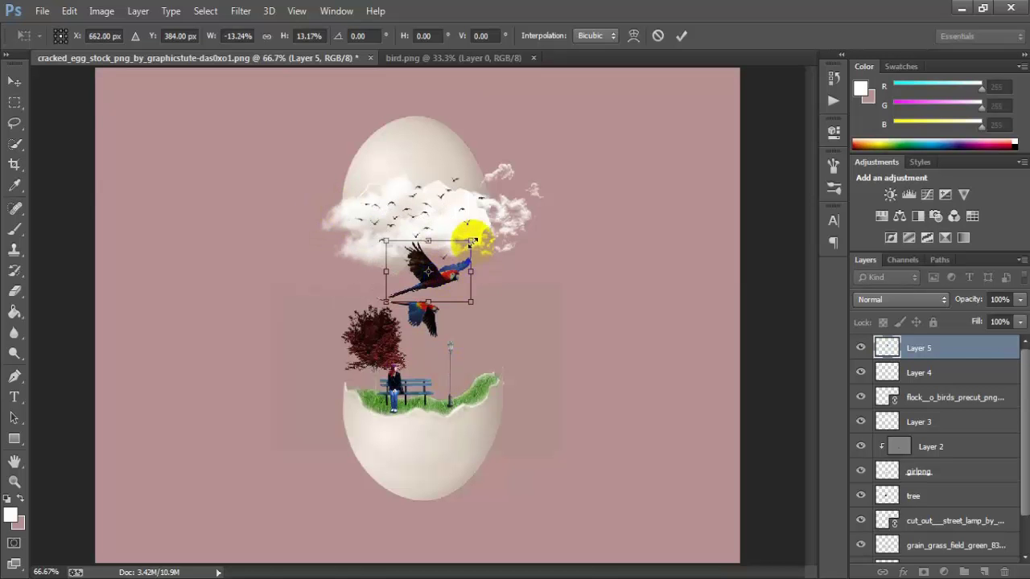
left_click_drag(470, 241, 466, 244)
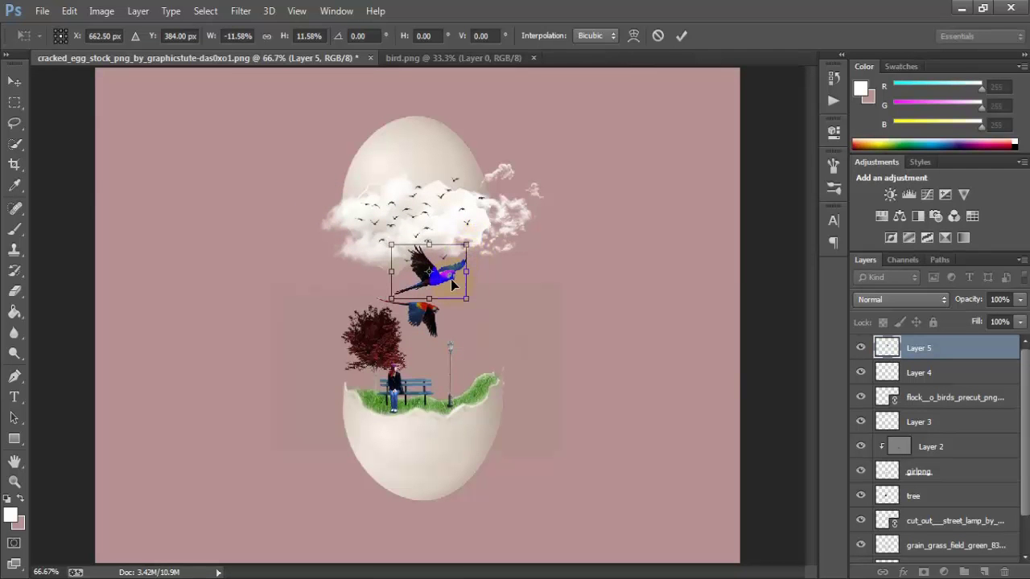
left_click_drag(486, 311, 484, 318)
left_click_drag(447, 279, 449, 283)
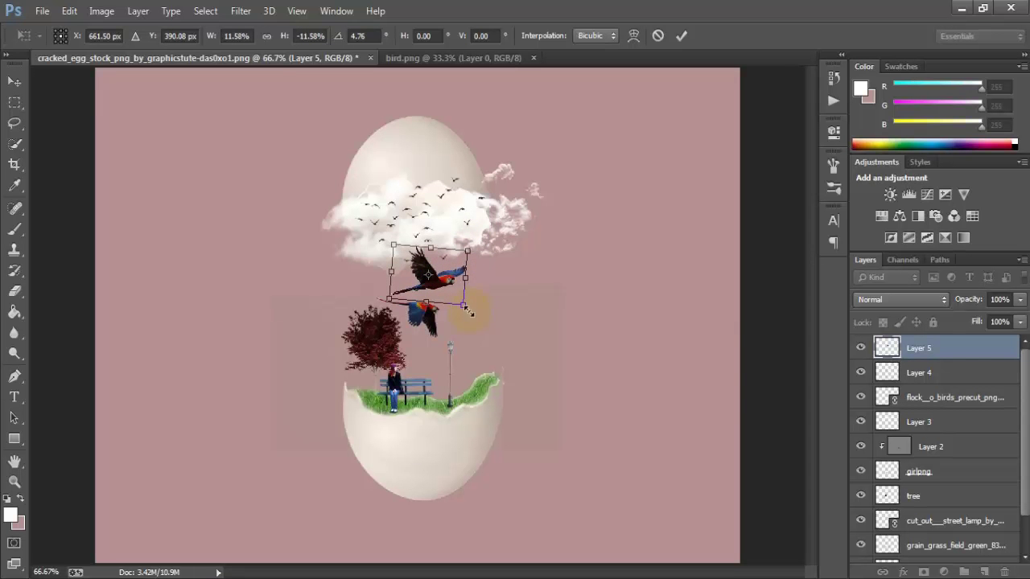
left_click_drag(390, 247, 395, 251)
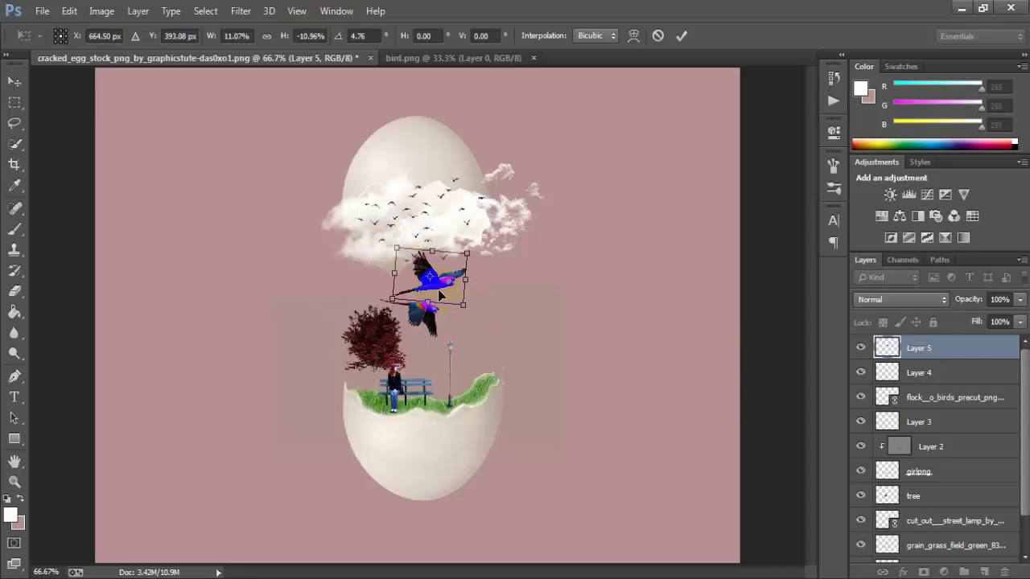
key("Return")
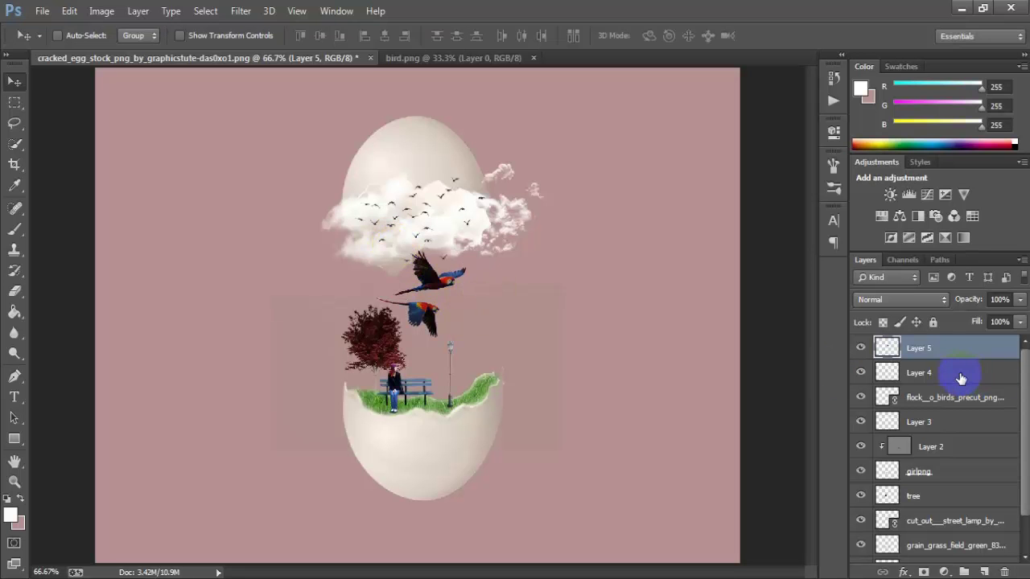
left_click_drag(945, 352, 947, 369)
left_click(945, 376, "shift")
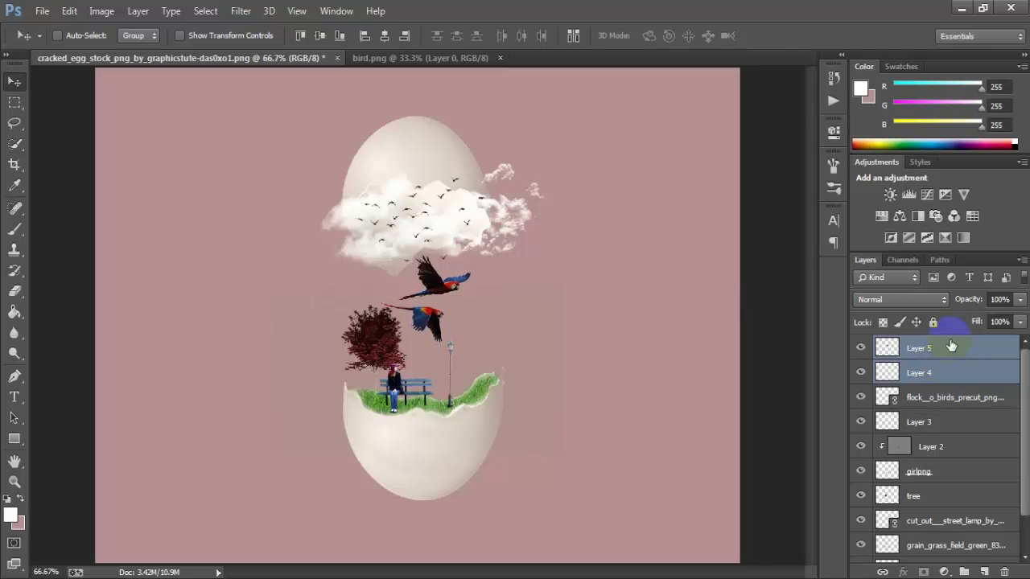
Add a Violet, Orange gradient fill layer above Layer 5
left_click(951, 345)
left_click(945, 572)
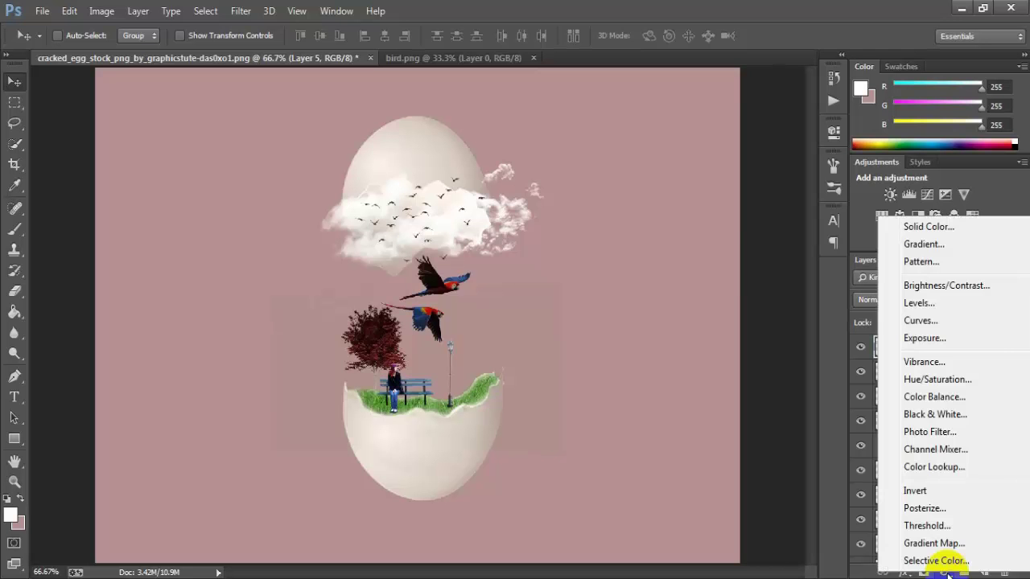
left_click(1001, 246)
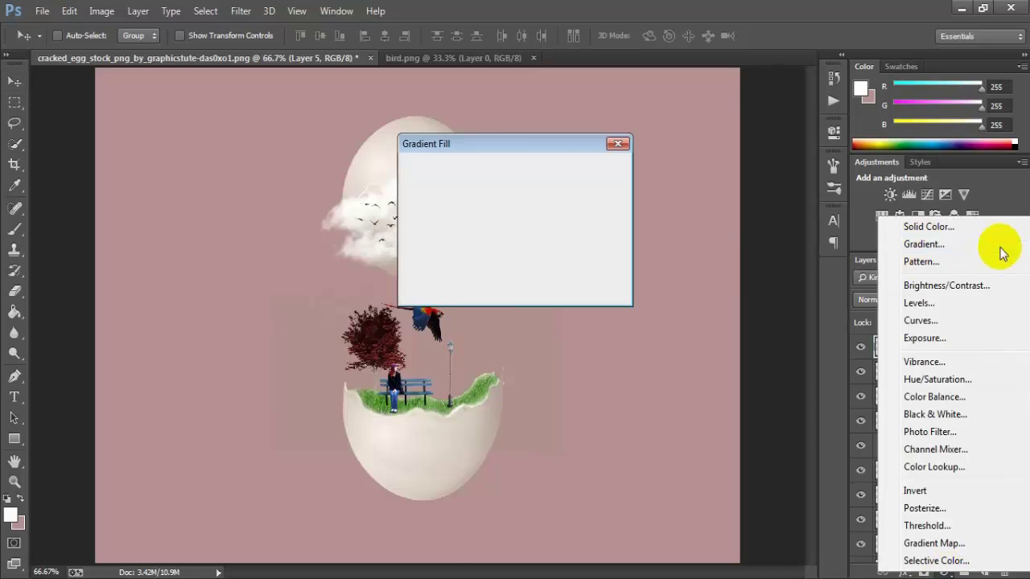
left_click(508, 172)
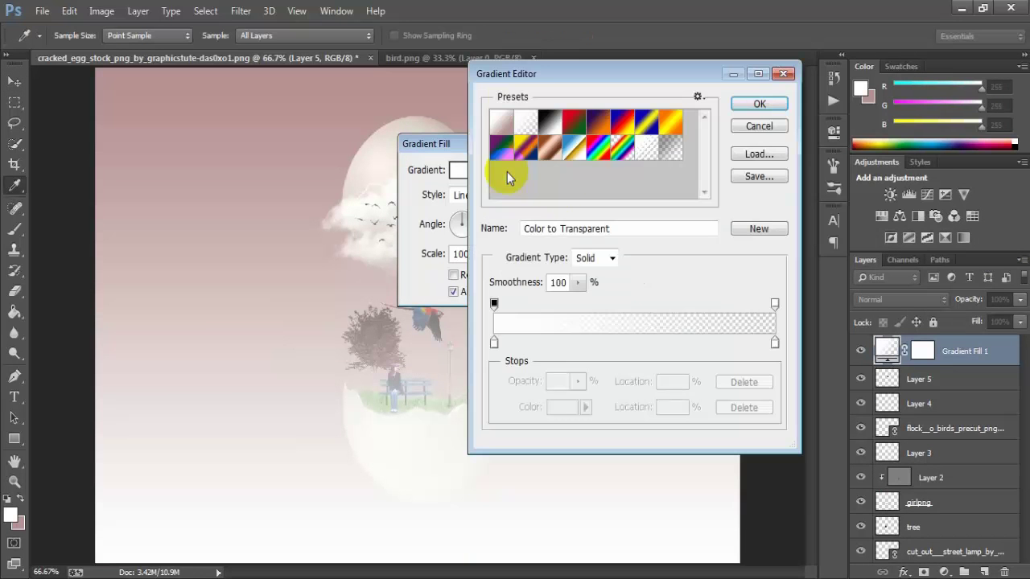
left_click(597, 122)
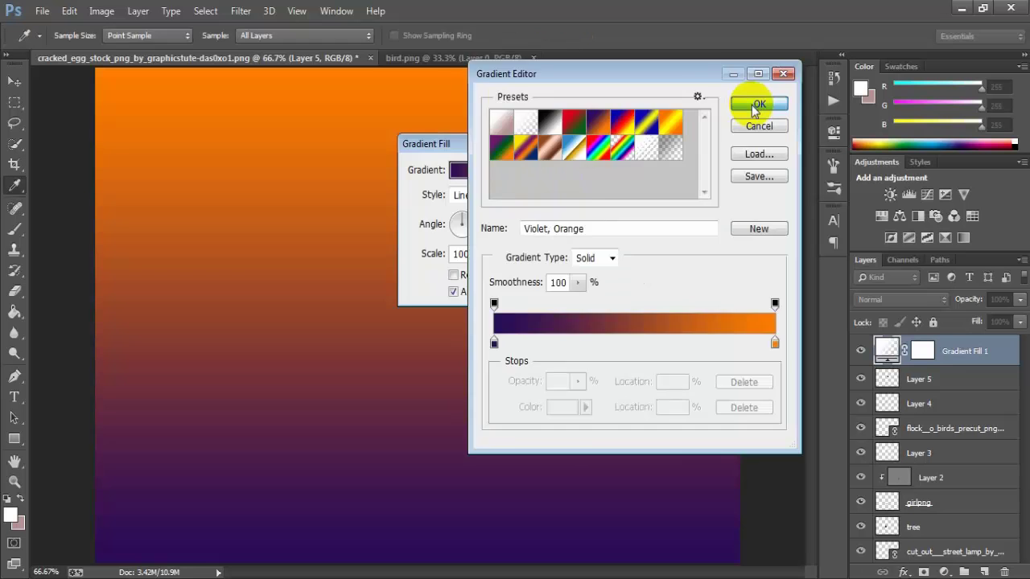
left_click(759, 104)
left_click(593, 169)
Blend the gradient fill as Soft Light at 28% opacity
left_click(884, 301)
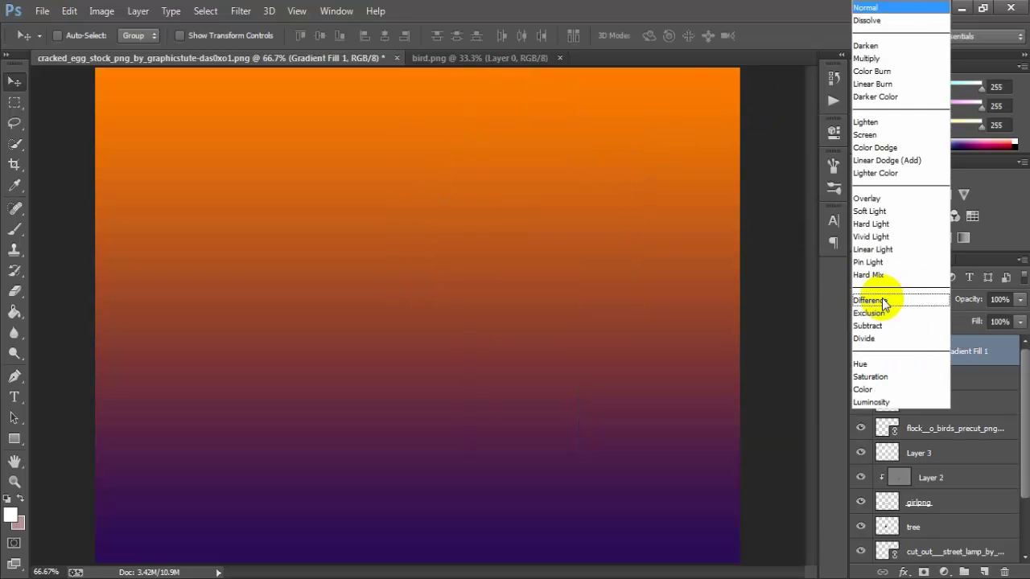
left_click(892, 211)
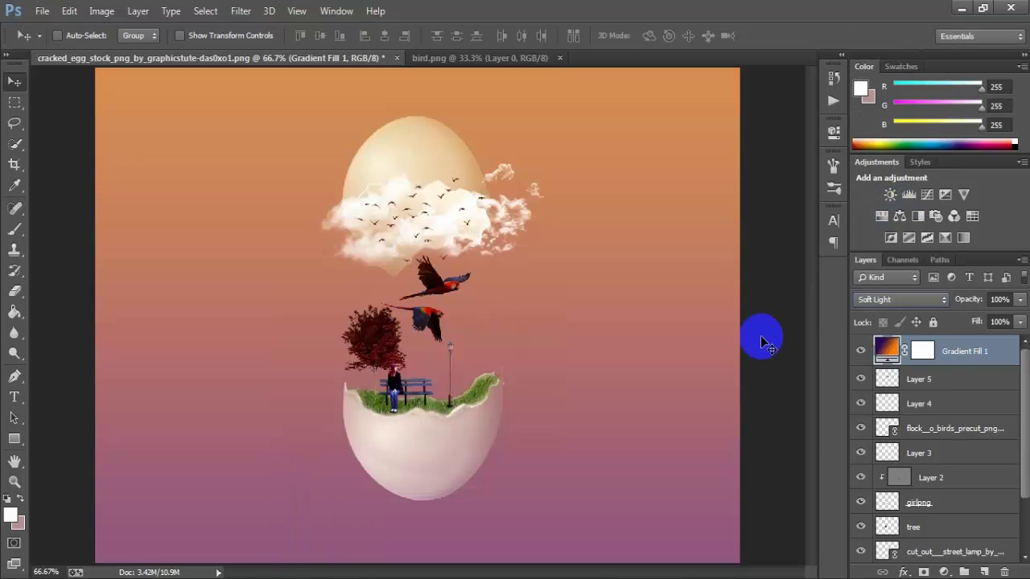
mouse_move(1025, 304)
left_mouse_down()
mouse_move(1018, 319)
mouse_move(967, 319)
left_mouse_up()
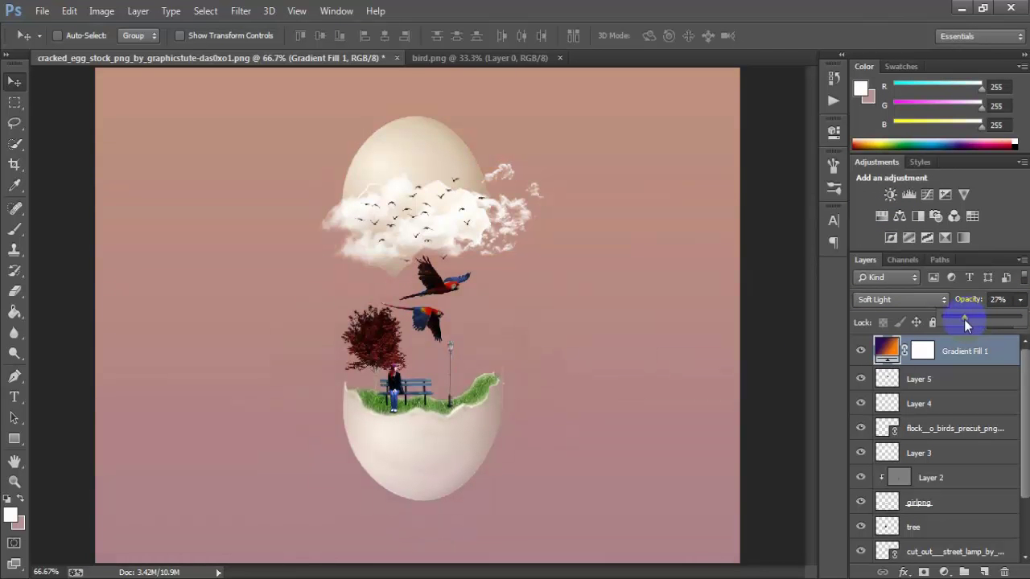
left_click_drag(965, 320, 781, 336)
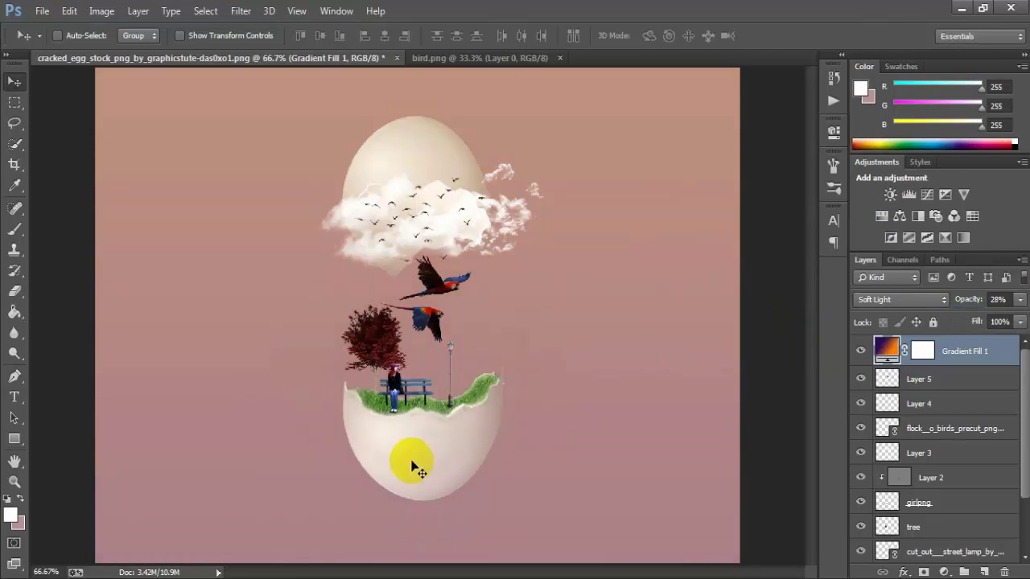
left_click_drag(370, 438, 413, 460)
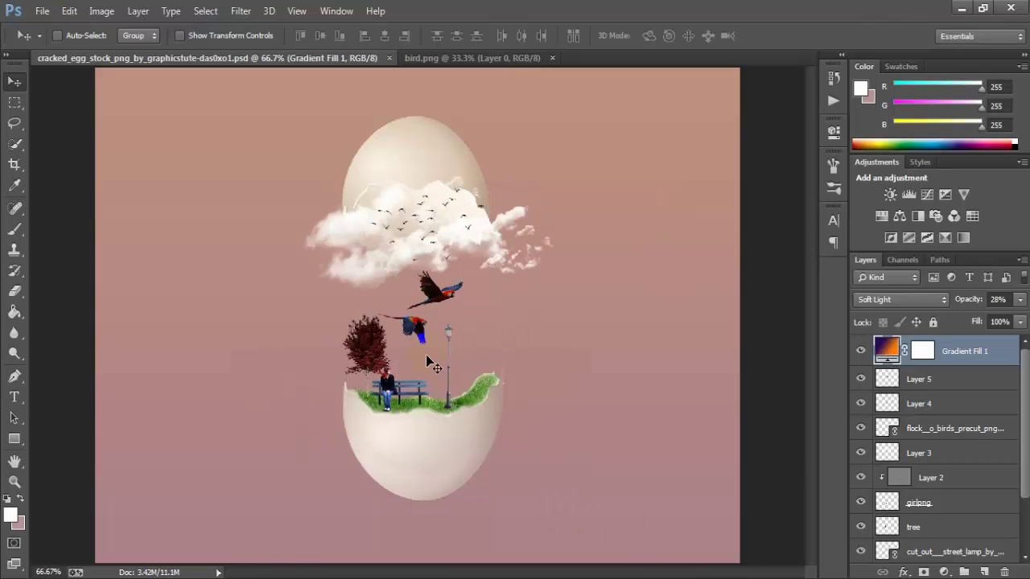
Zoom to 100% on the clouds and scroll down through the egg scene to inspect its details
left_click(23, 499)
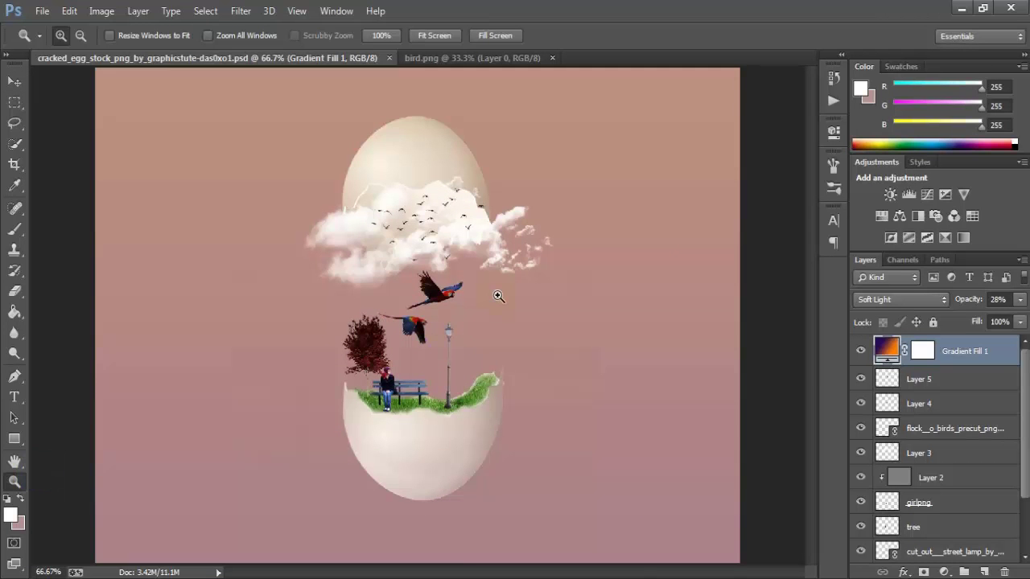
left_click(494, 292)
scroll(284, 300, "up", 3)
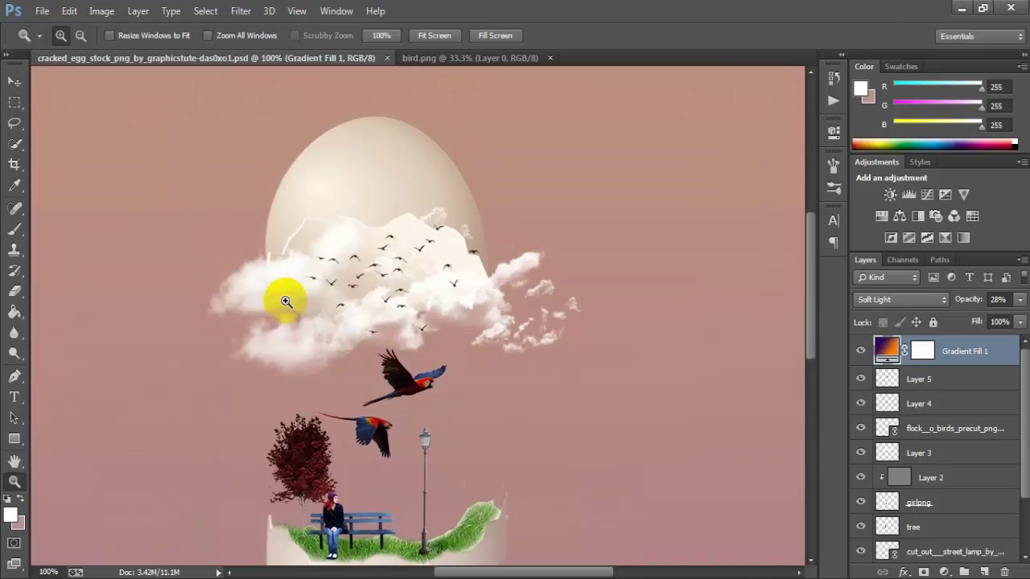
scroll(285, 301, "down", 5)
scroll(287, 303, "down", 3)
scroll(287, 303, "down", 2)
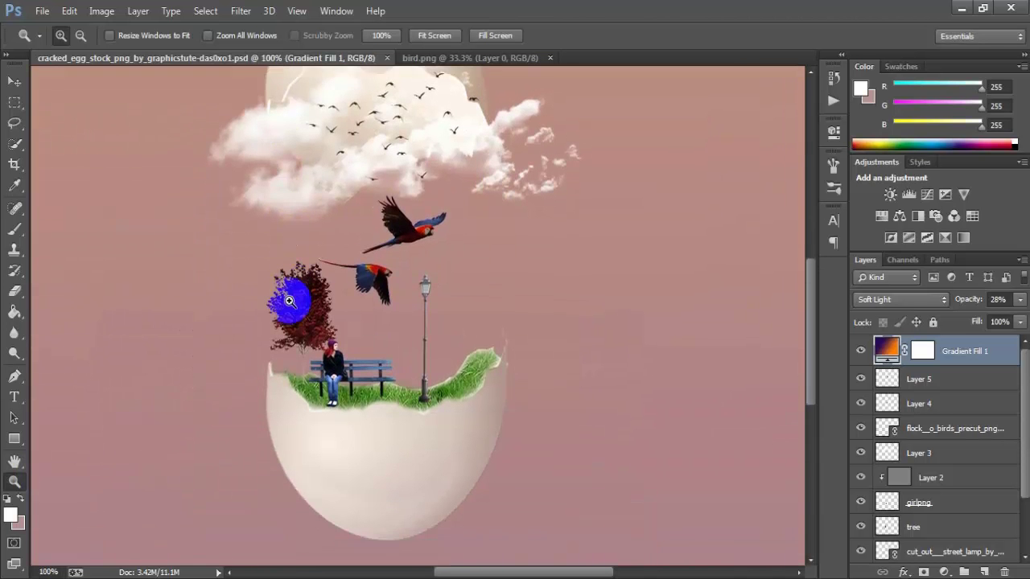
scroll(293, 305, "down", 1)
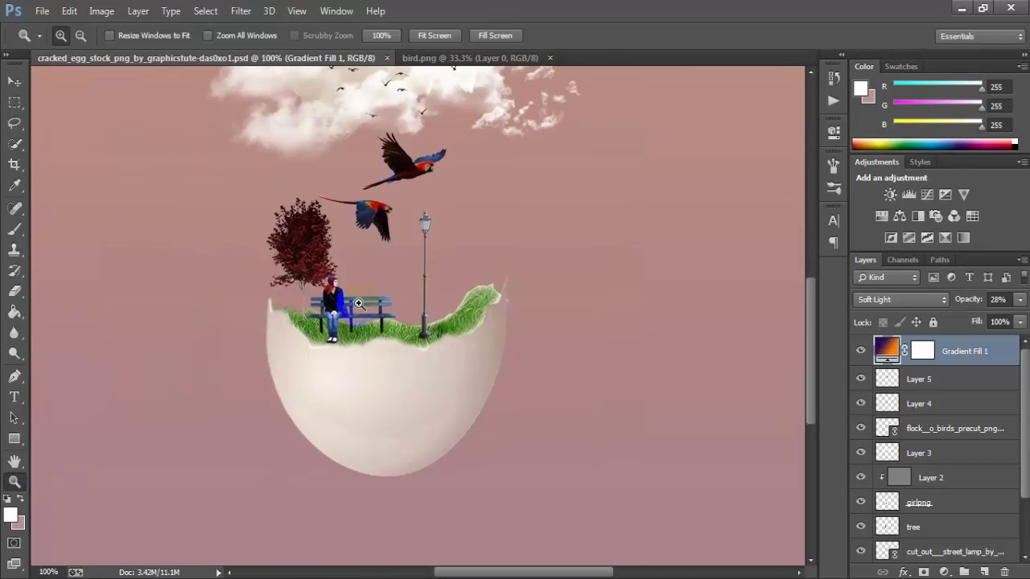
left_click(15, 82)
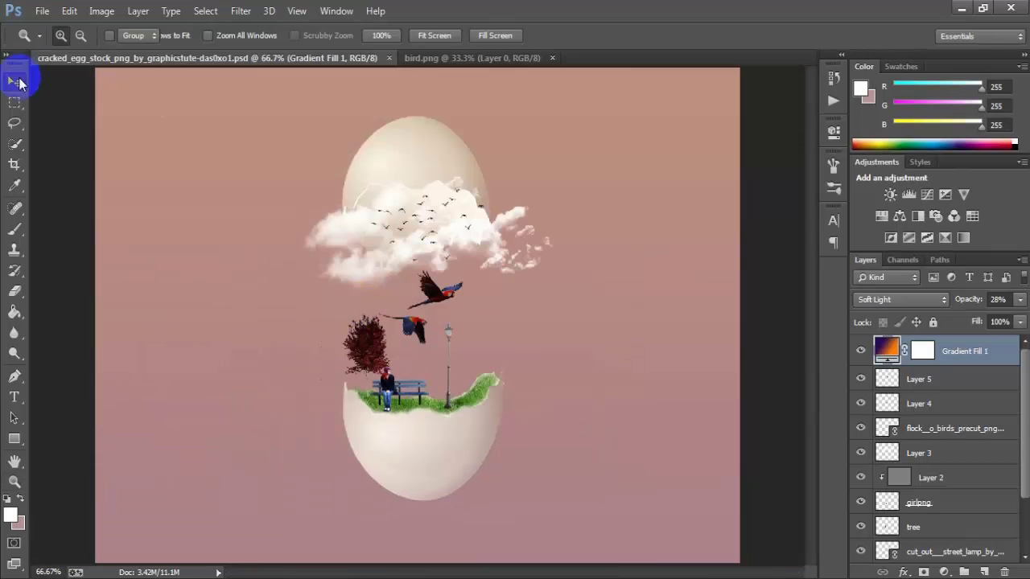